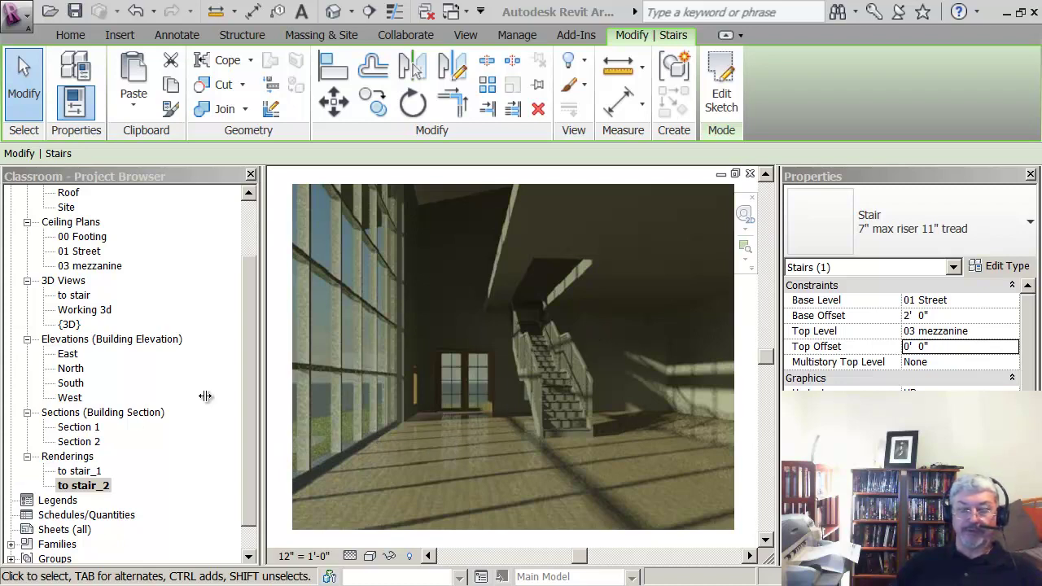
- In the Section 2 view, set the mezzanine floor's height offset from level to 0
double_click(78, 441)
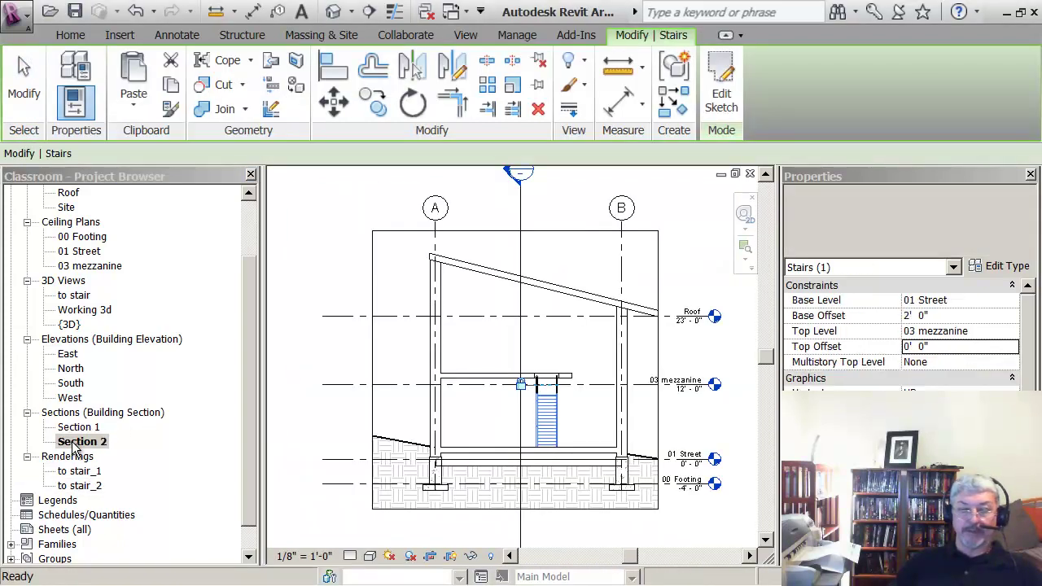
scroll(505, 428, up, 3)
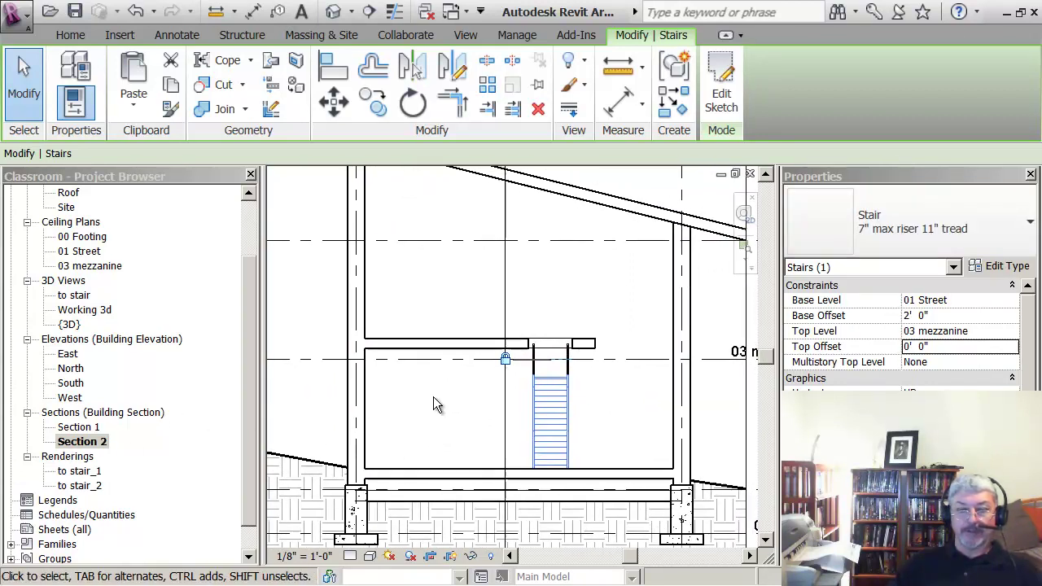
click(468, 356)
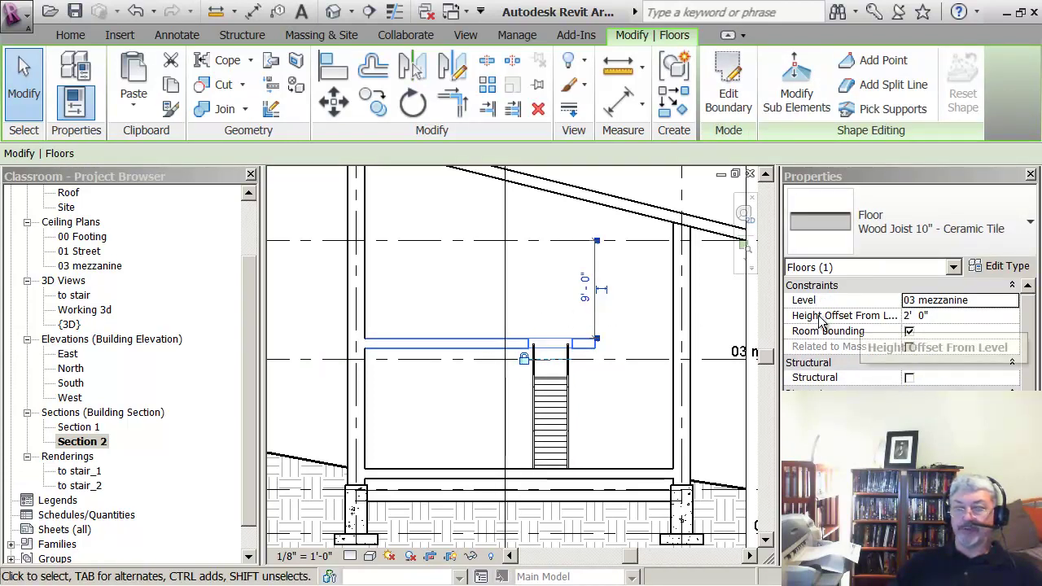
click(873, 317)
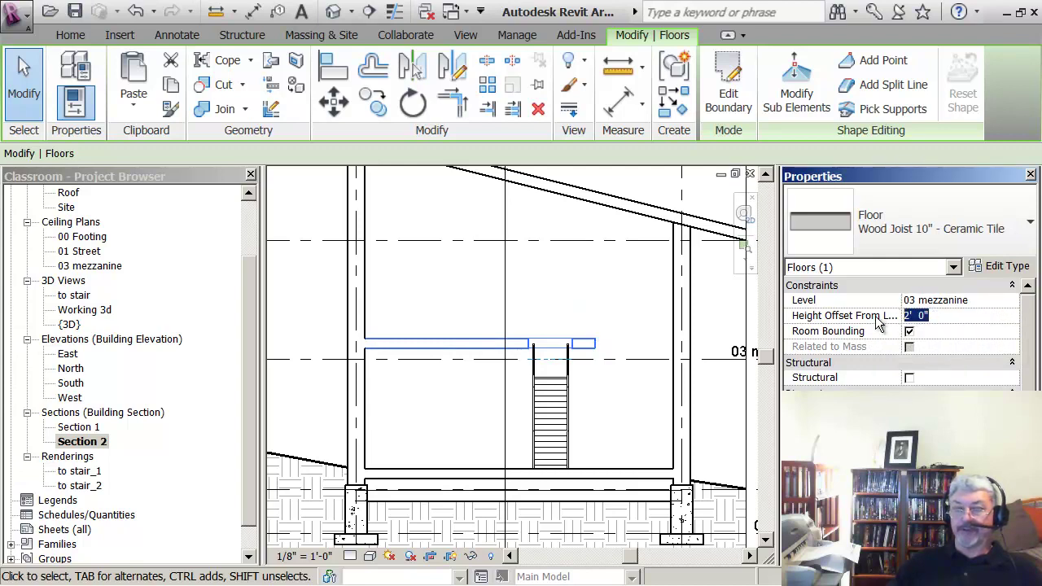
text(0)
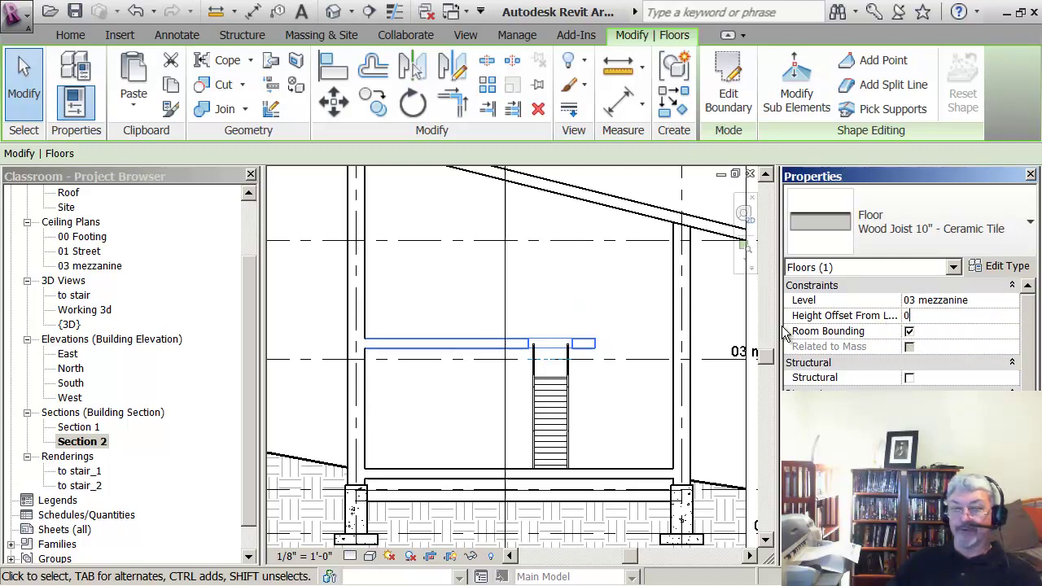
key(Return)
click(727, 321)
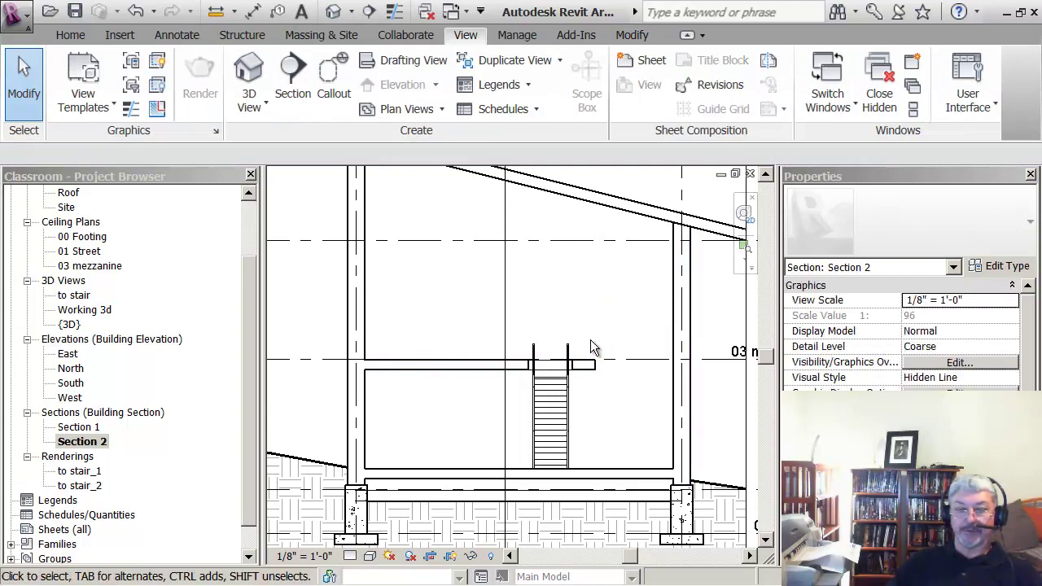
- Move the crossing section line in Section 2 toward grid B so it cuts through the middle of the stair
scroll(527, 399, up, 5)
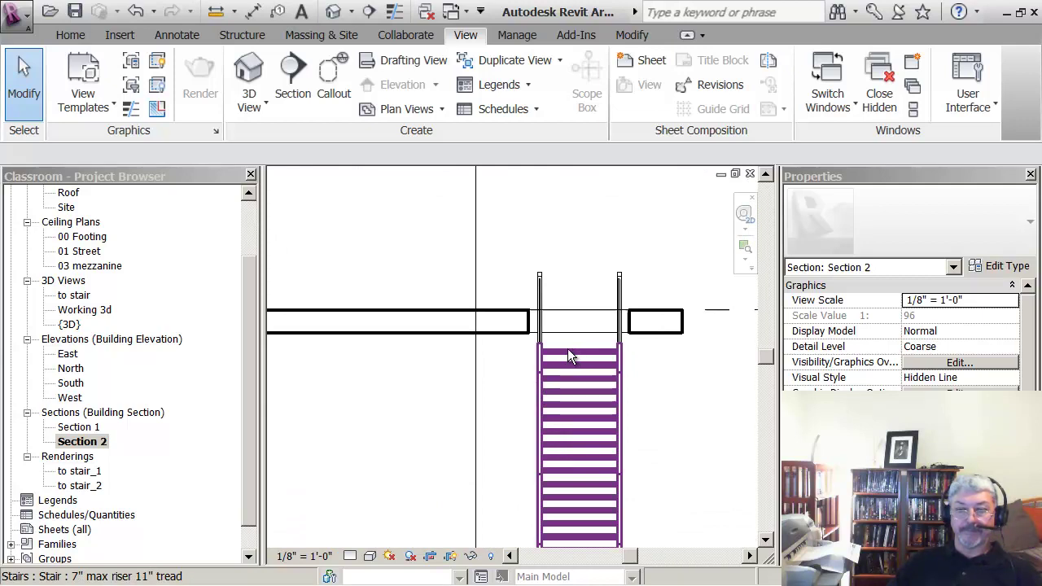
scroll(539, 374, down, 5)
scroll(544, 391, down, 3)
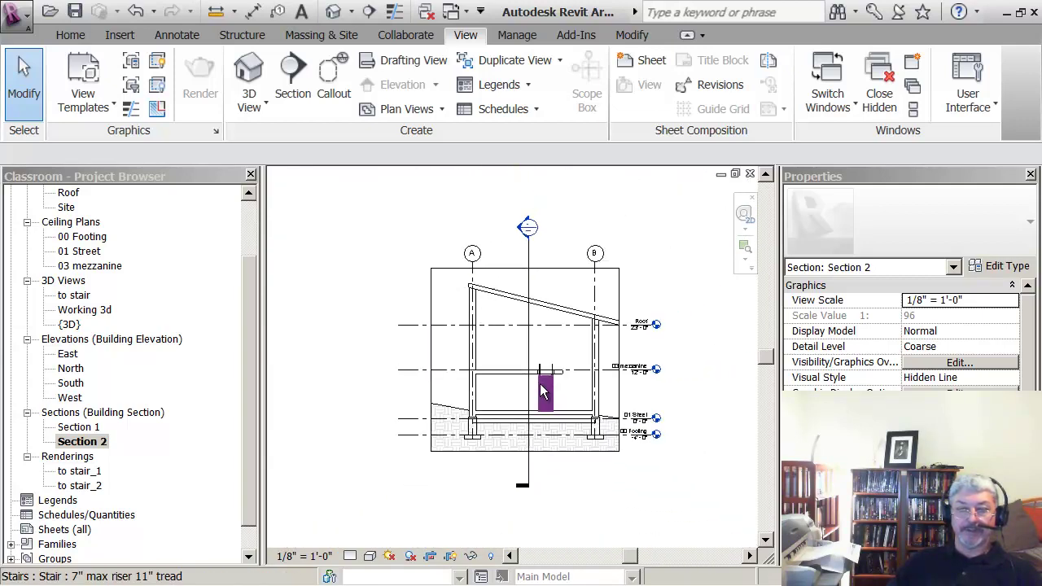
click(526, 346)
drag(526, 346, 547, 346)
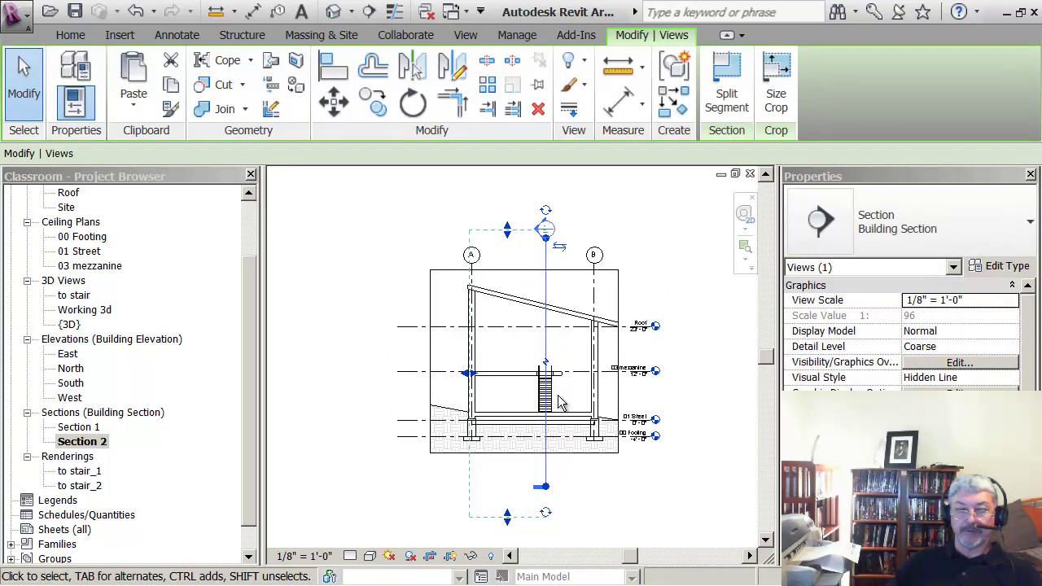
scroll(568, 391, up, 4)
scroll(541, 358, down, 4)
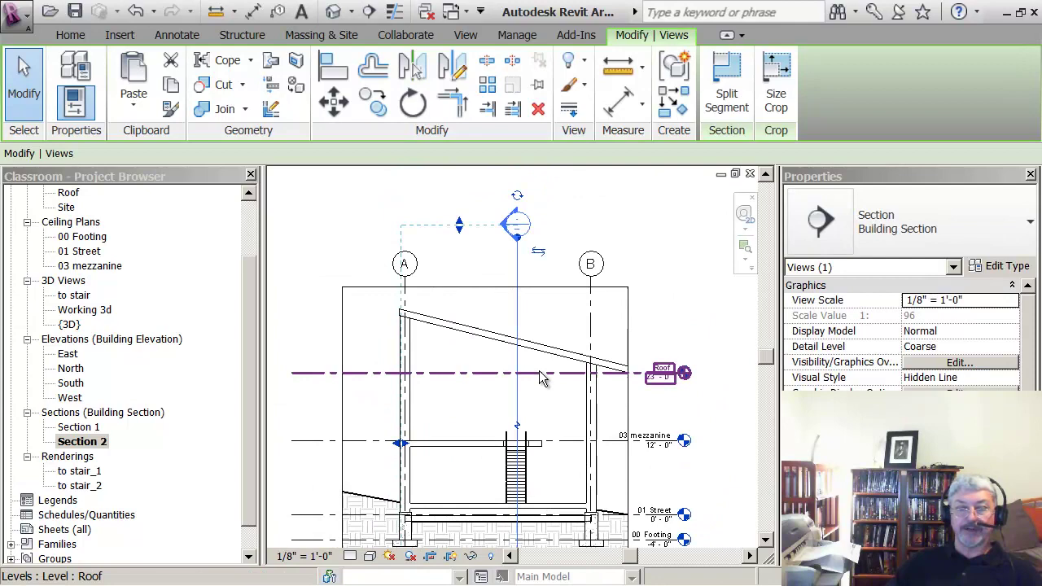
key(Escape)
- Open the Section 1 view from its section mark and examine how the stair meets the mezzanine floor and the street-level floor
double_click(517, 265)
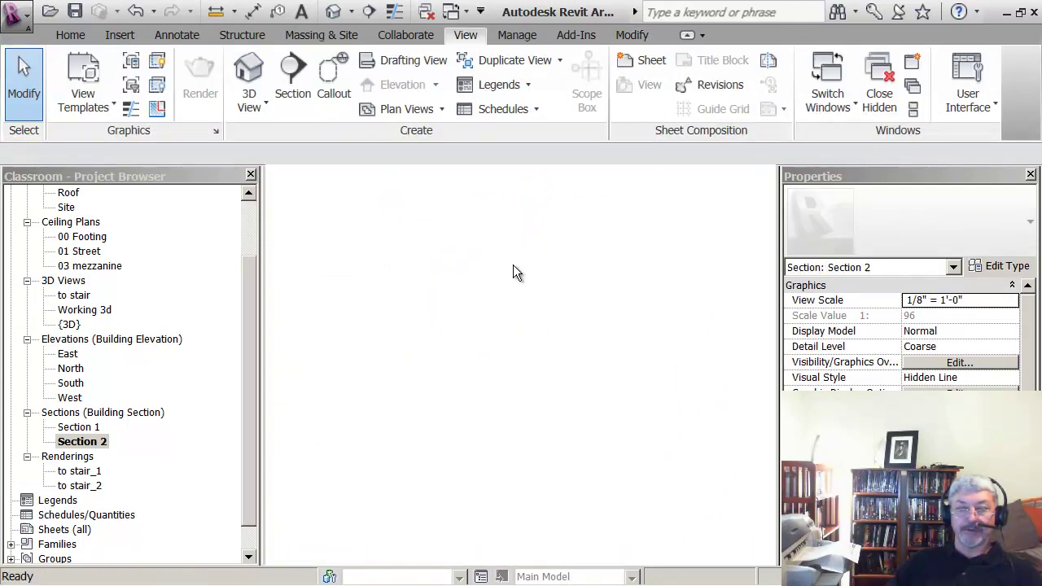
scroll(411, 387, up, 6)
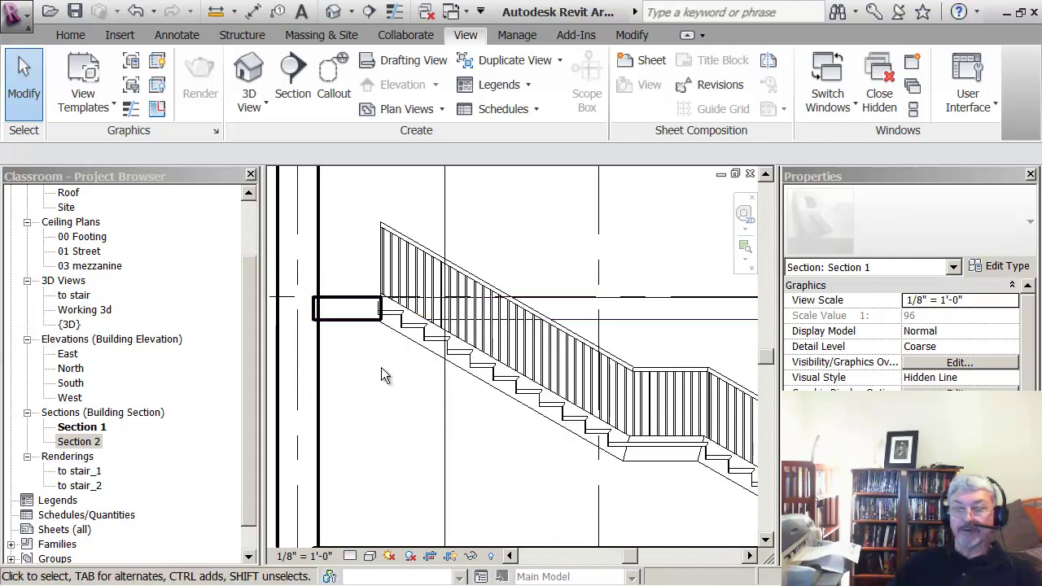
scroll(379, 371, down, 2)
scroll(377, 369, down, 1)
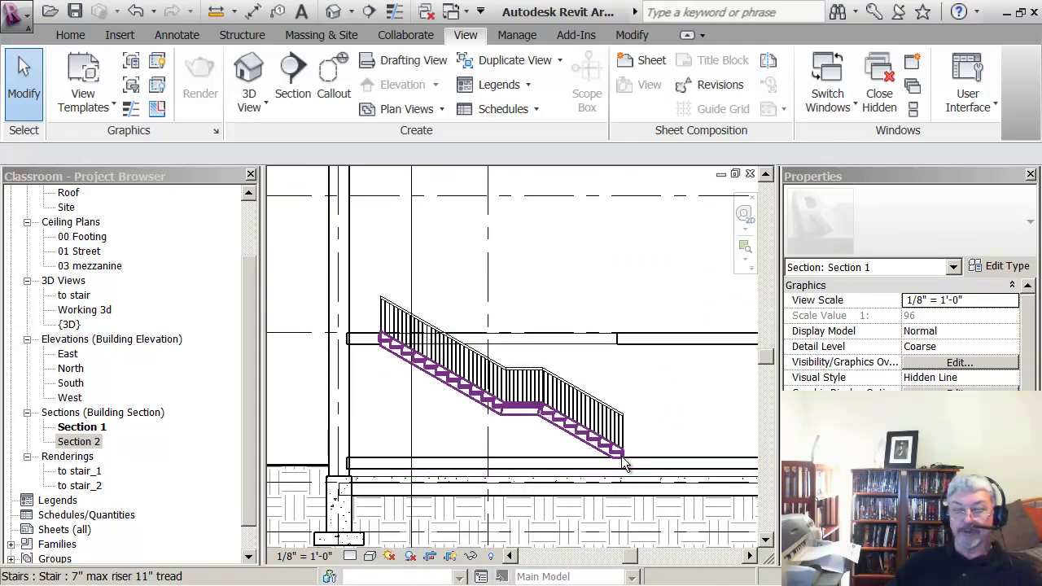
scroll(483, 431, up, 4)
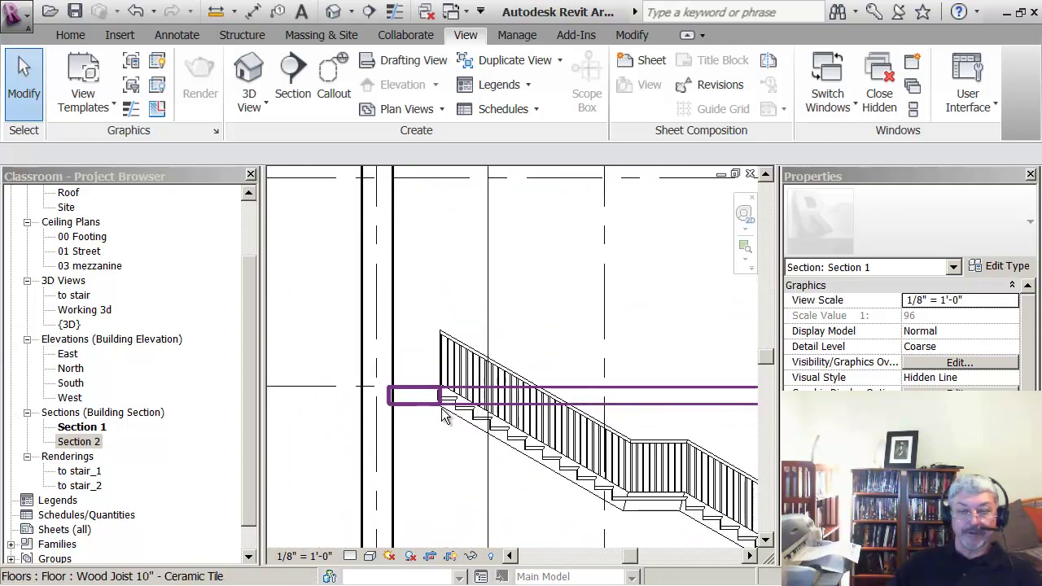
scroll(434, 419, up, 1)
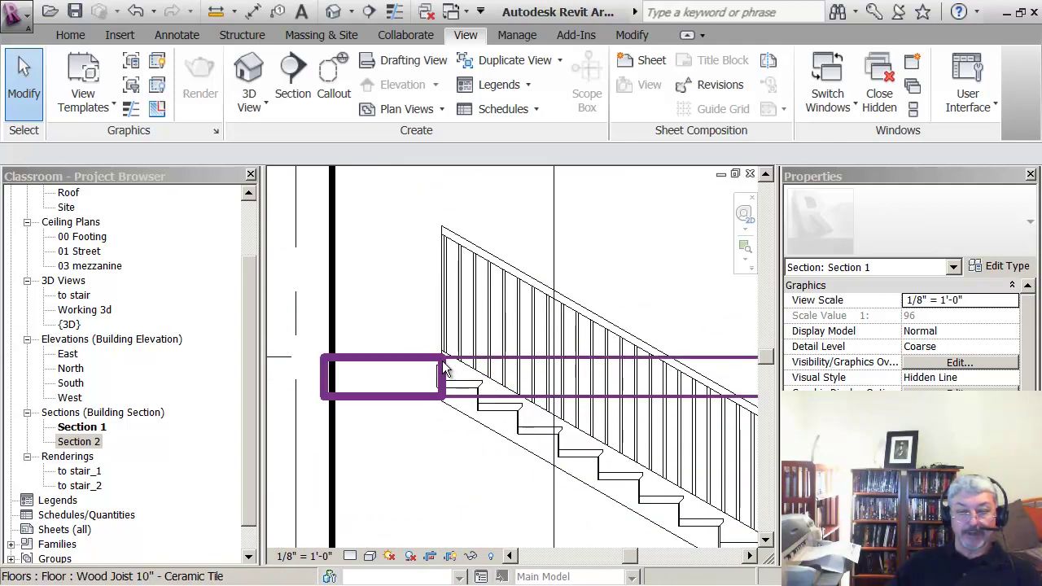
scroll(413, 367, down, 3)
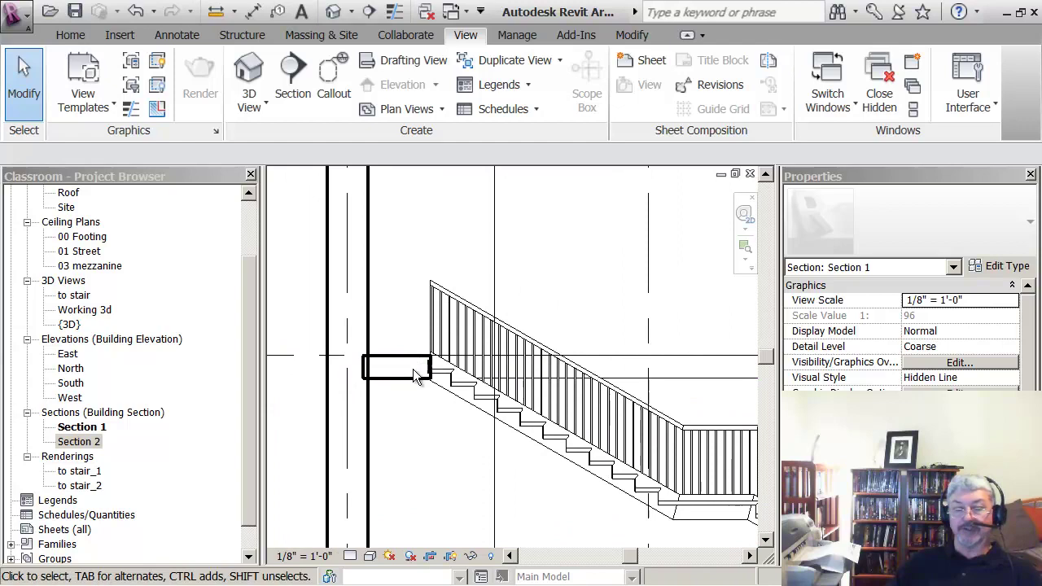
scroll(438, 381, down, 2)
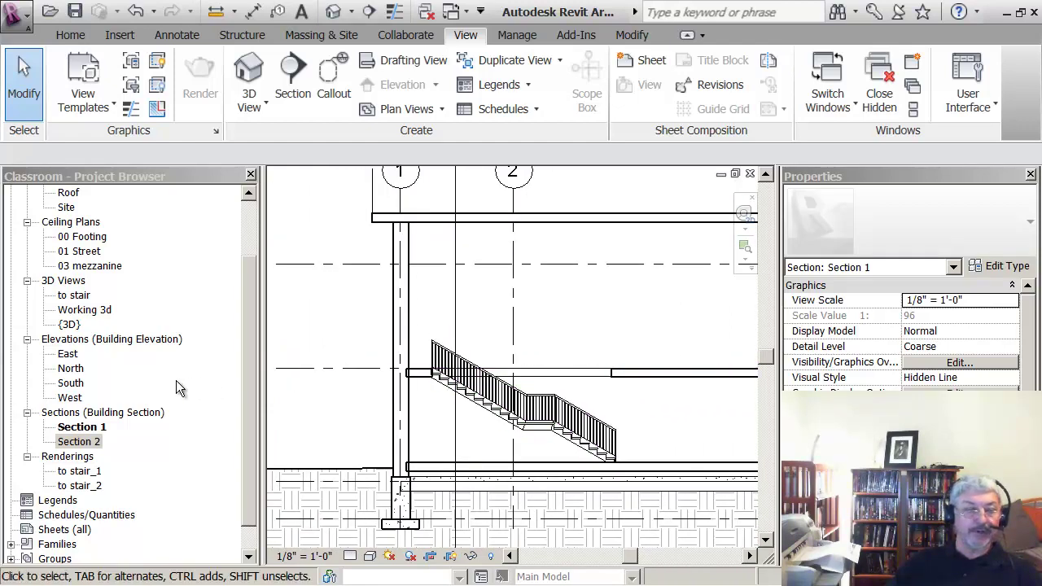
- View the model in the {3D} and to stair views, and open the 03 mezzanine floor plan framed on the stair
double_click(70, 325)
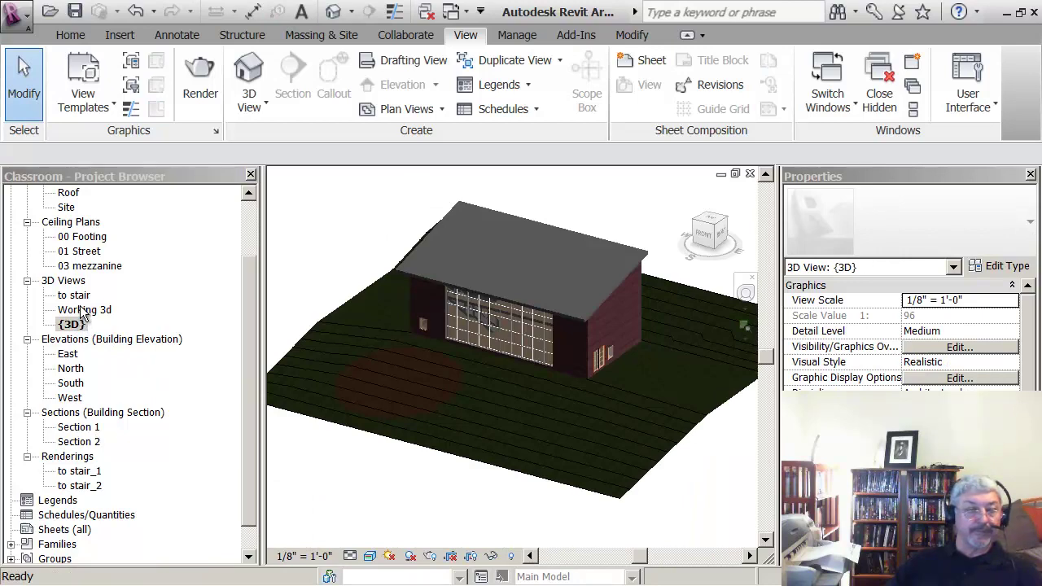
double_click(75, 295)
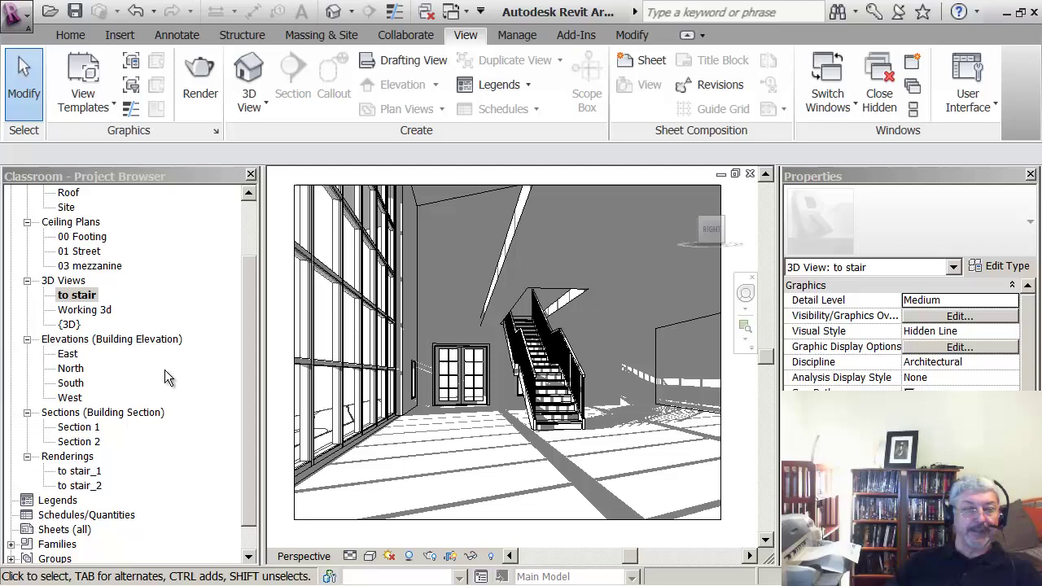
double_click(91, 267)
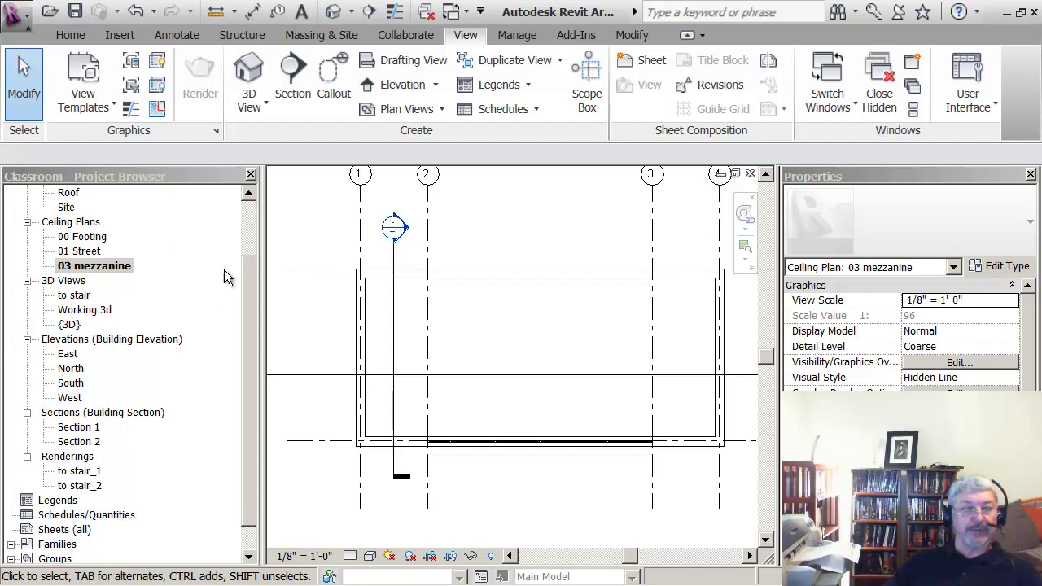
drag(249, 273, 249, 219)
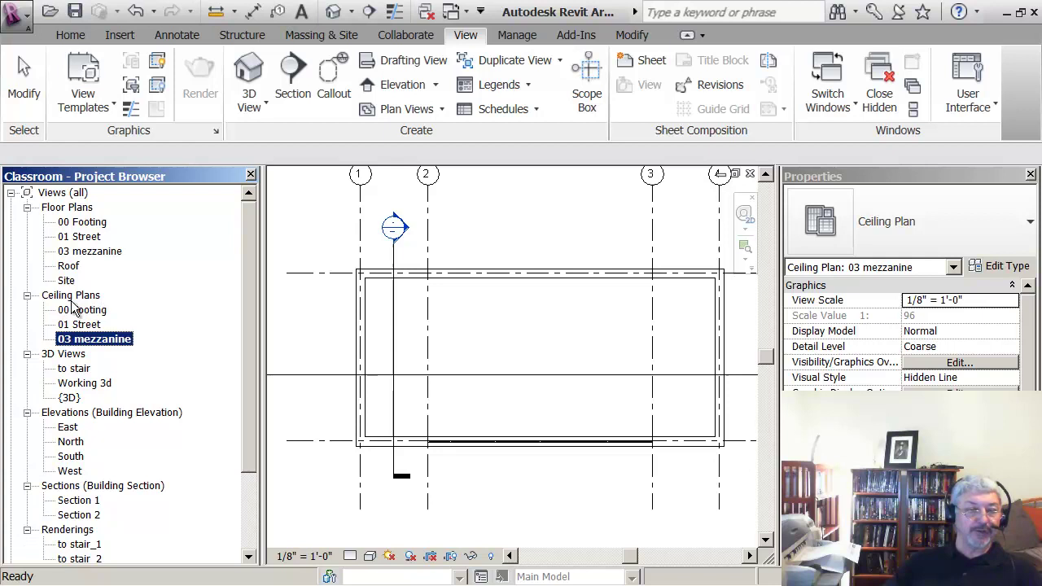
double_click(90, 252)
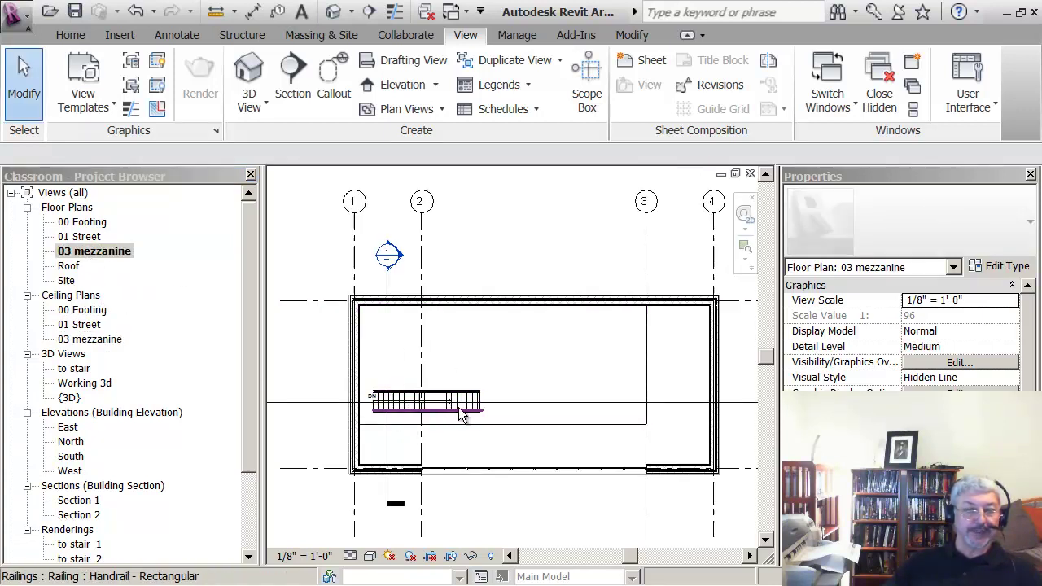
scroll(454, 433, up, 2)
scroll(452, 430, up, 1)
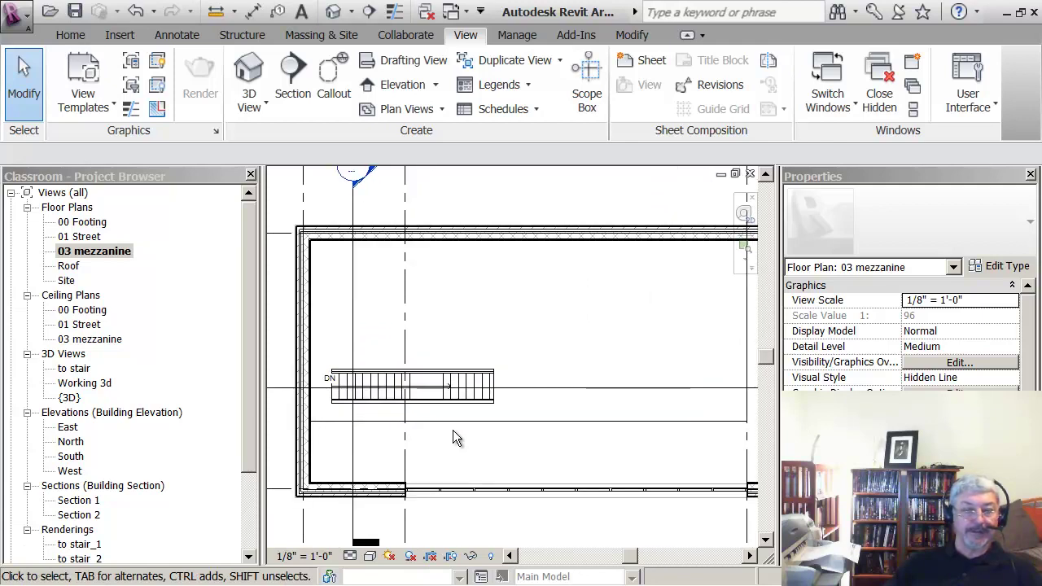
middle_drag(453, 430, 481, 443)
scroll(491, 434, down, 2)
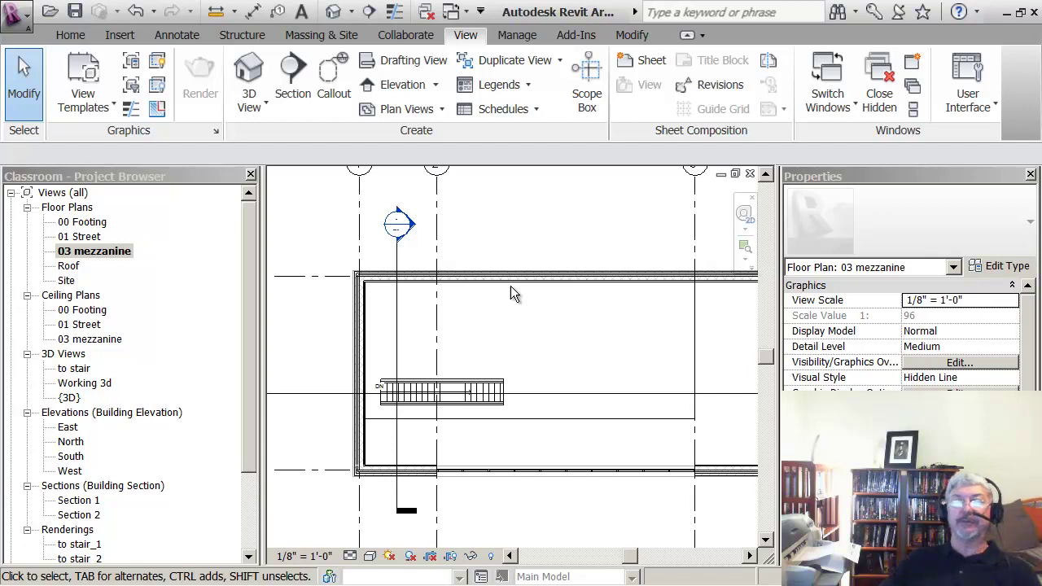
click(70, 35)
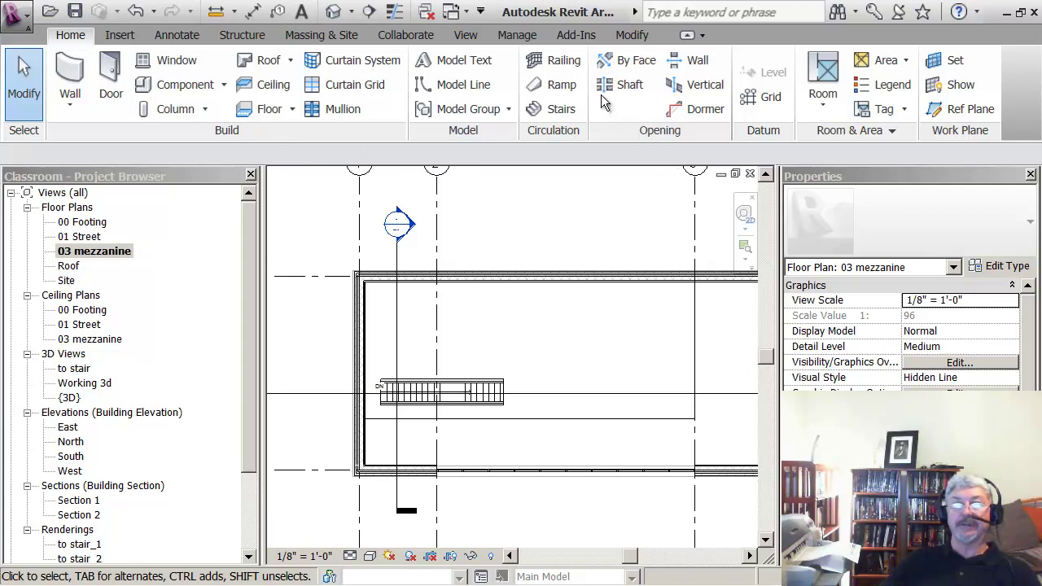
click(554, 60)
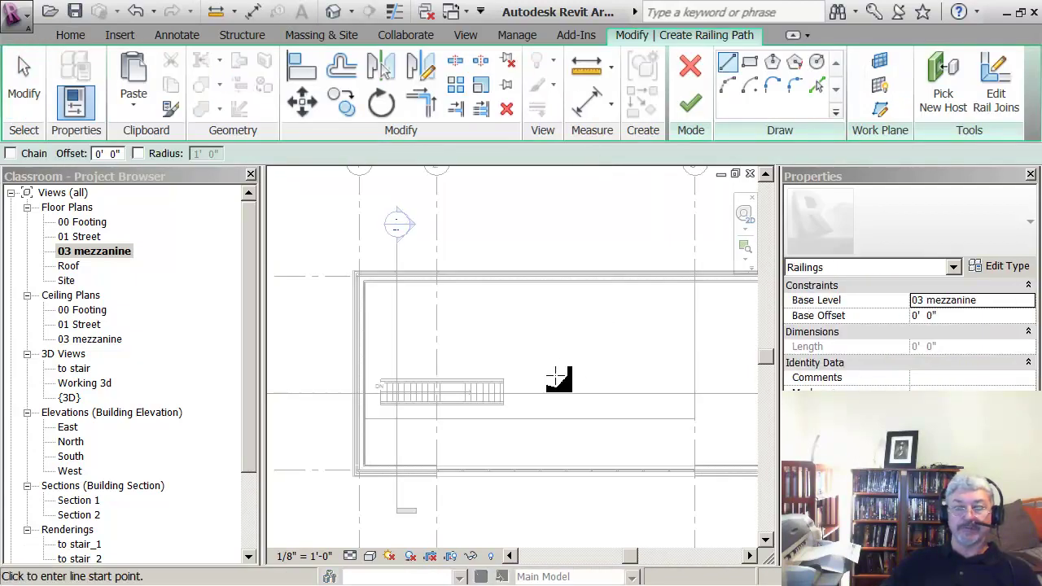
scroll(498, 414, up, 2)
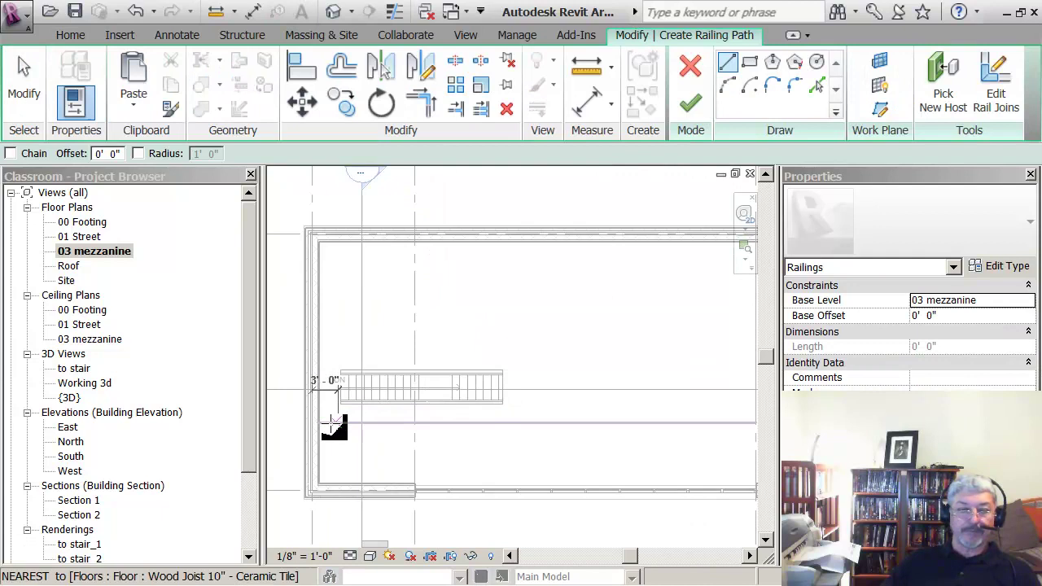
middle_drag(330, 412, 333, 340)
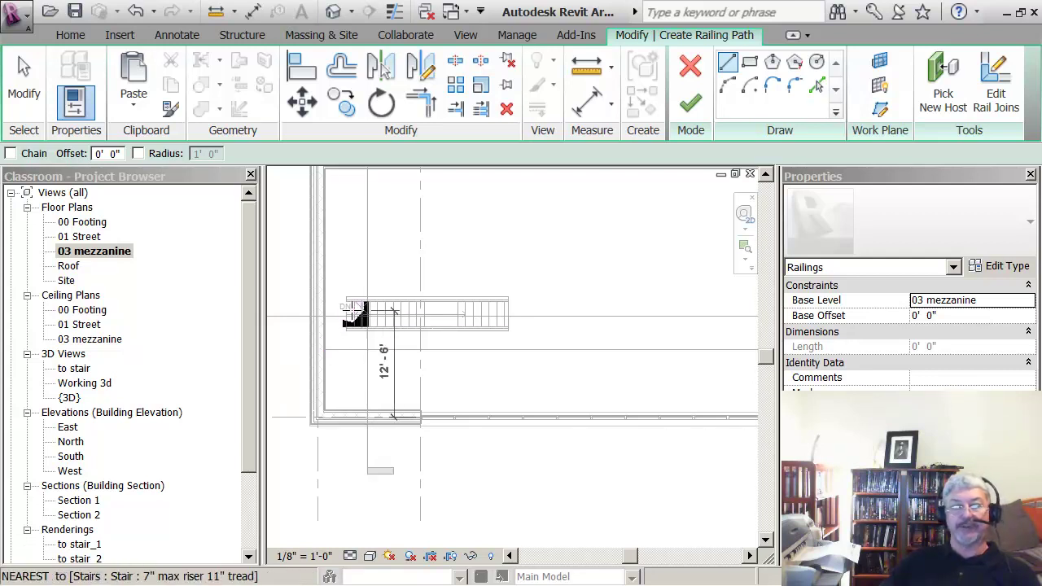
key(Escape)
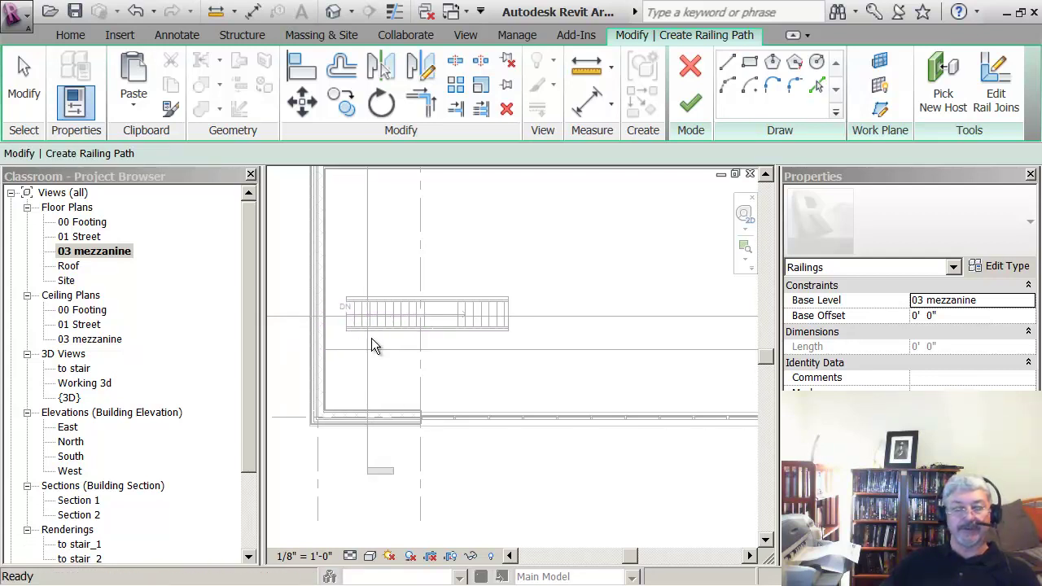
click(690, 67)
- Leave the railing path sketch and open the boundary sketch of the mezzanine floor for editing
scroll(512, 391, down, 2)
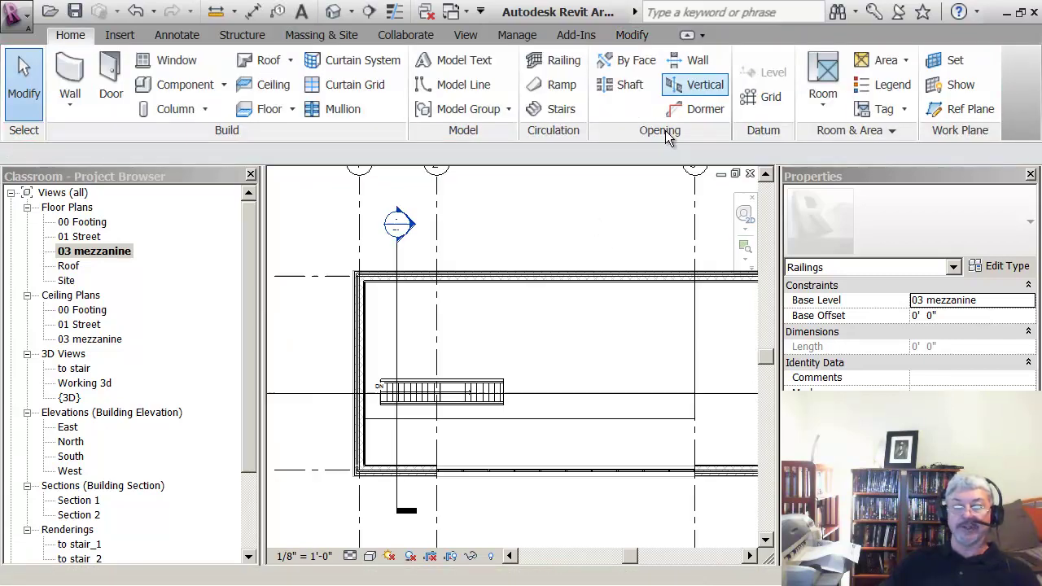
middle_drag(513, 395, 500, 349)
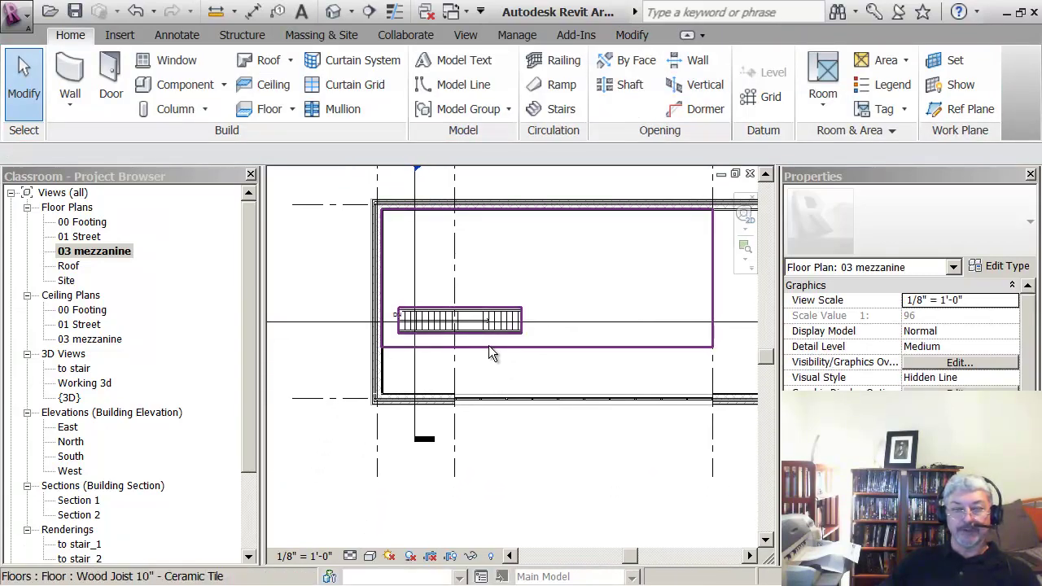
click(488, 345)
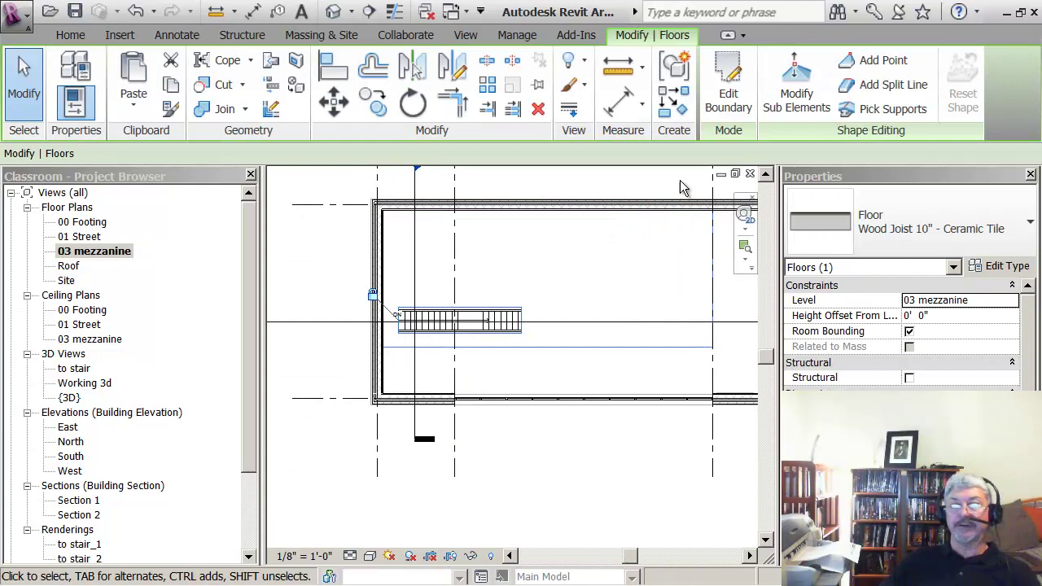
click(729, 85)
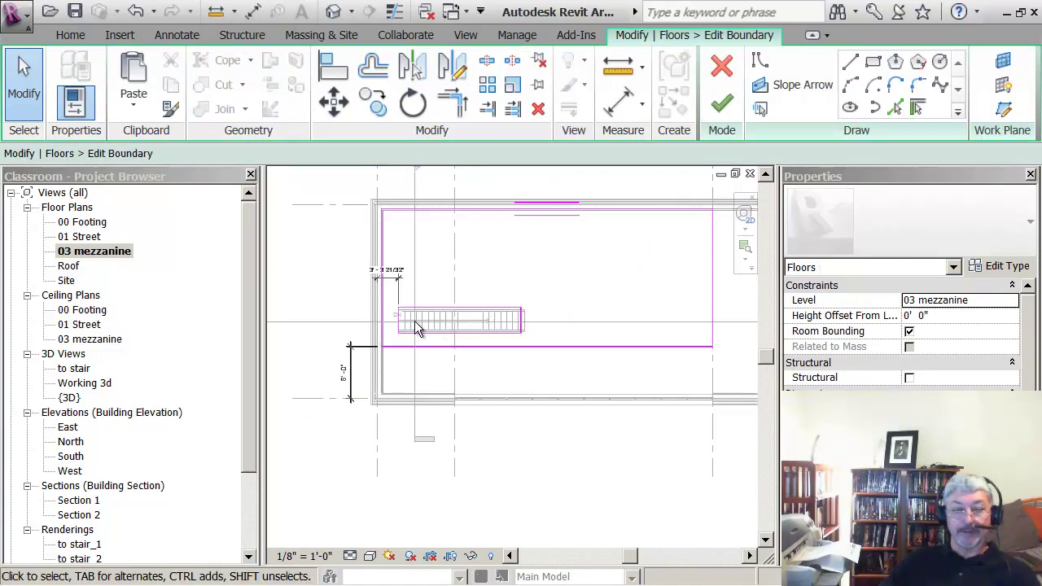
- Set the dimension from the side wall's grid line to the nearest edge of the stair opening to 5' and finish the boundary edit
click(393, 277)
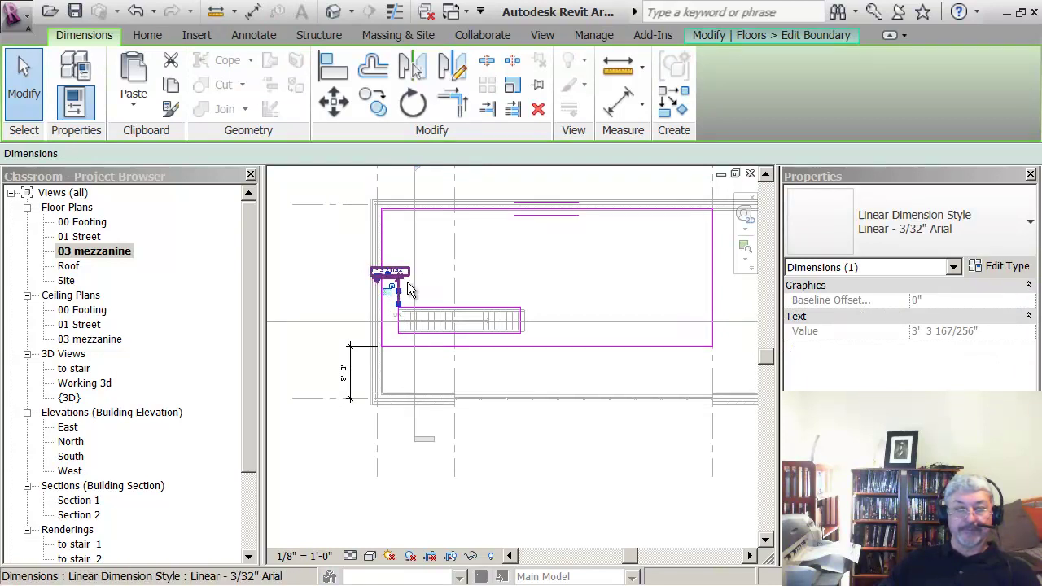
click(499, 271)
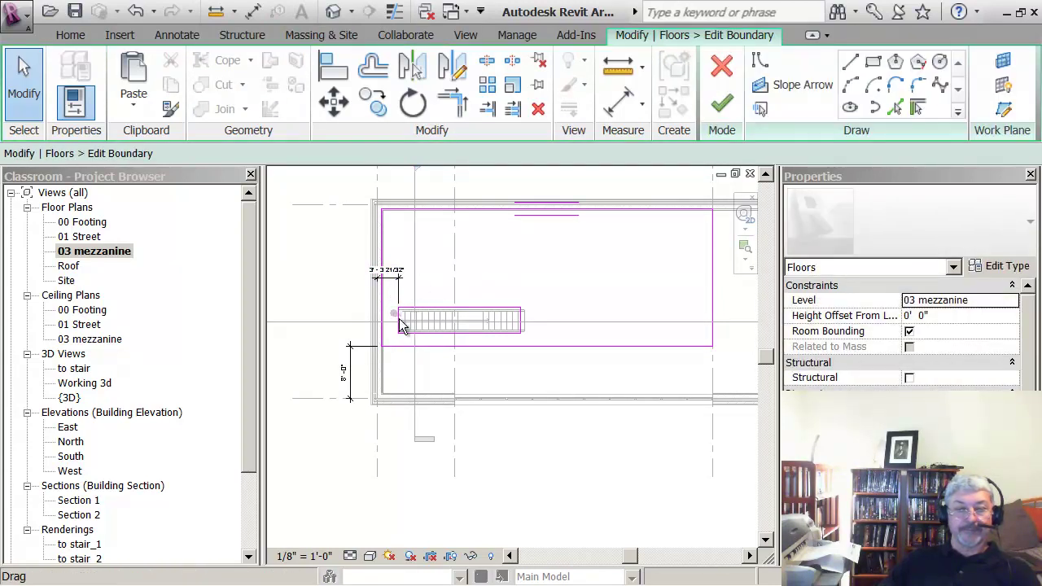
scroll(399, 330, up, 3)
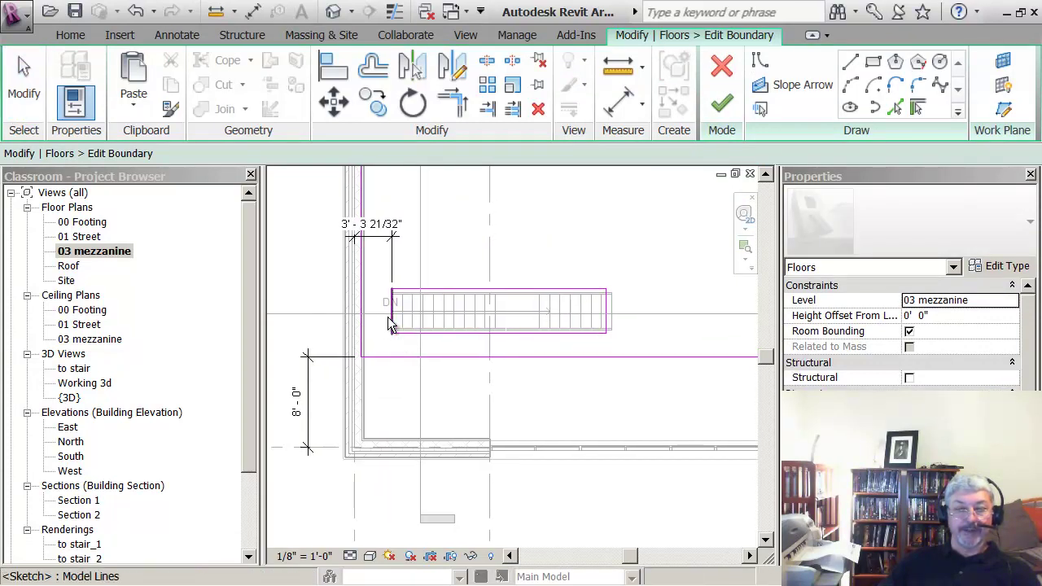
click(388, 316)
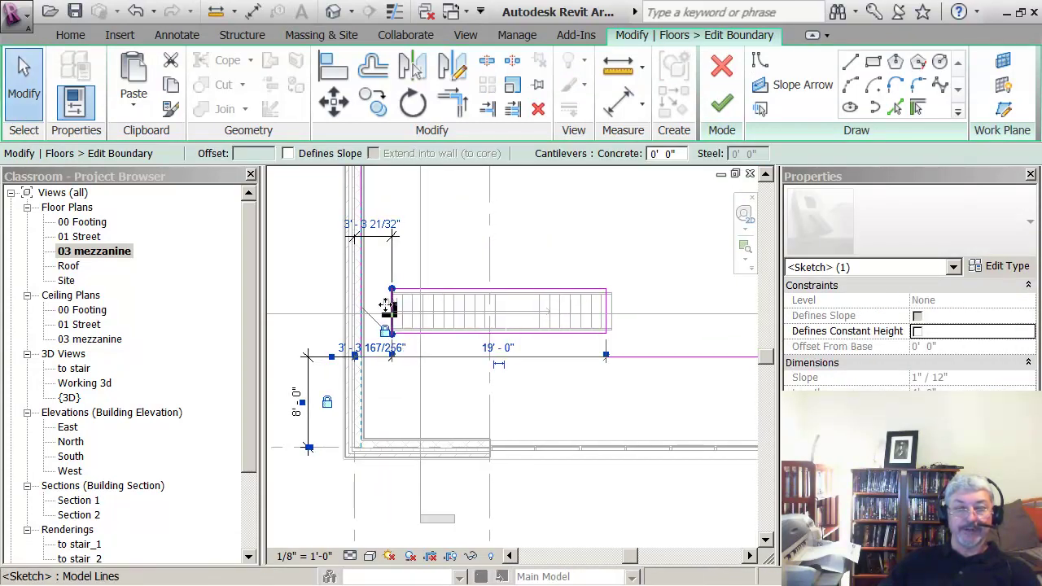
click(379, 229)
text(5)
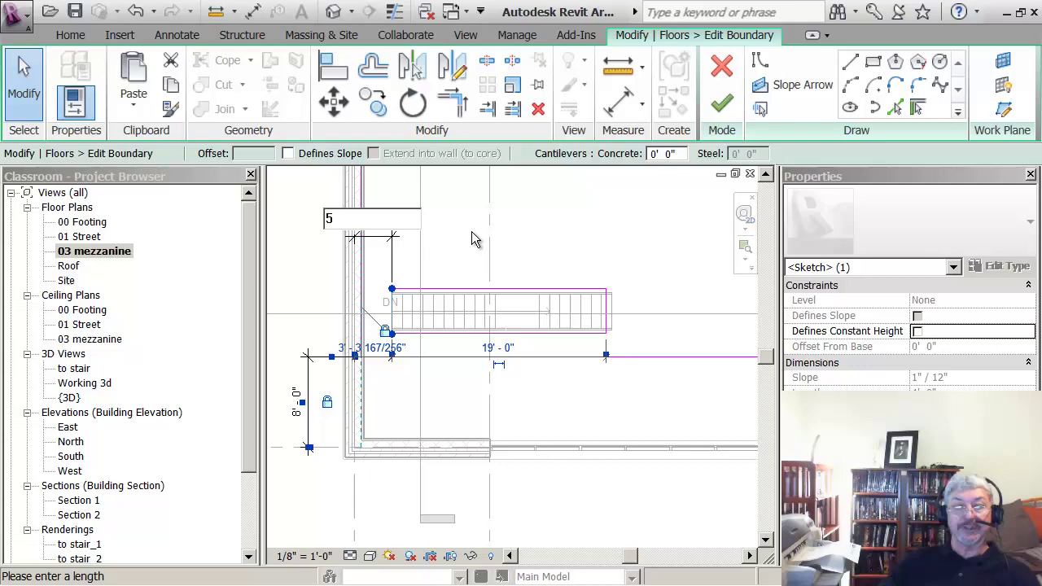
key(Return)
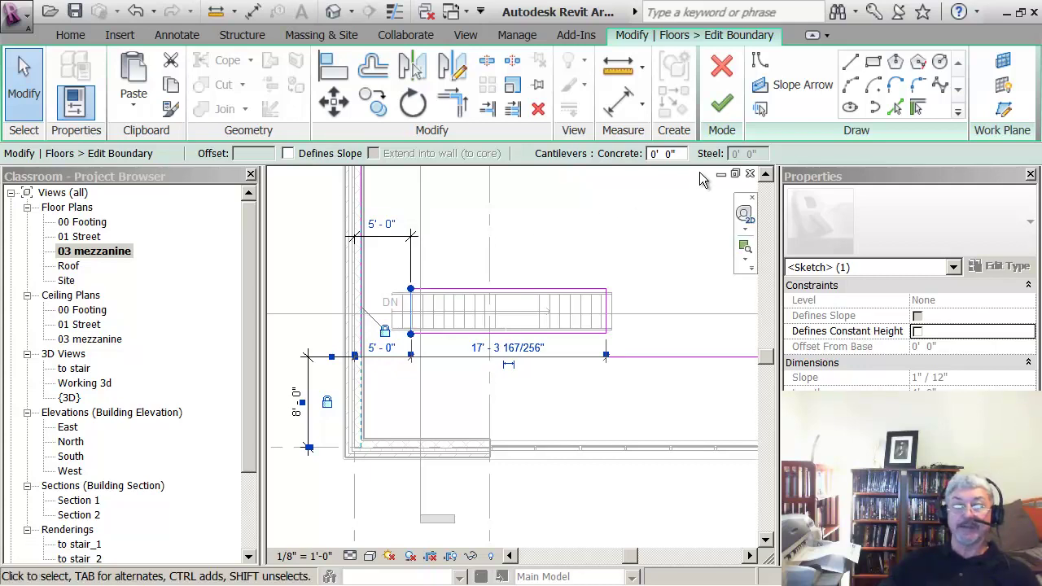
click(723, 114)
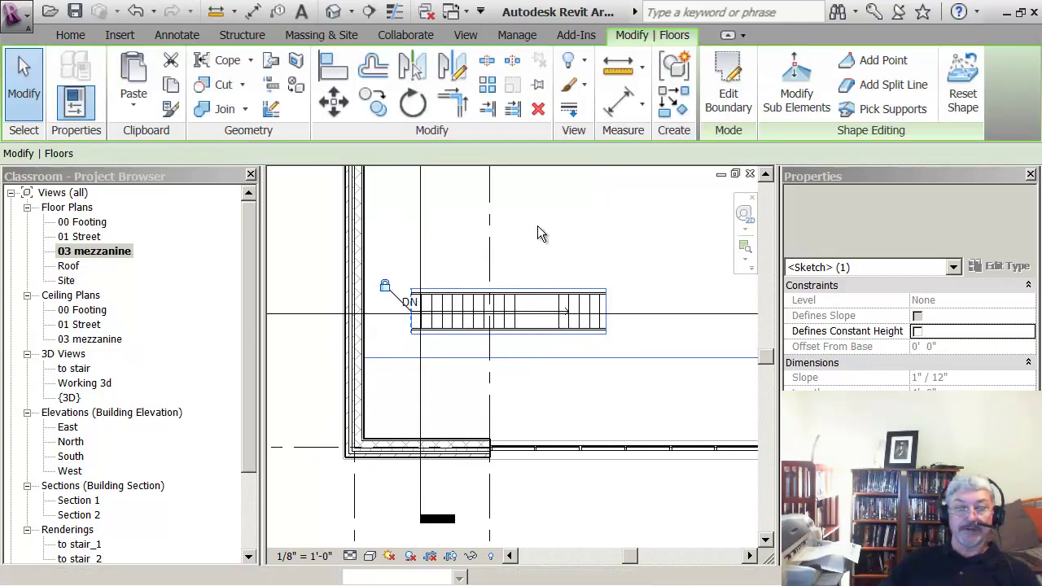
click(460, 260)
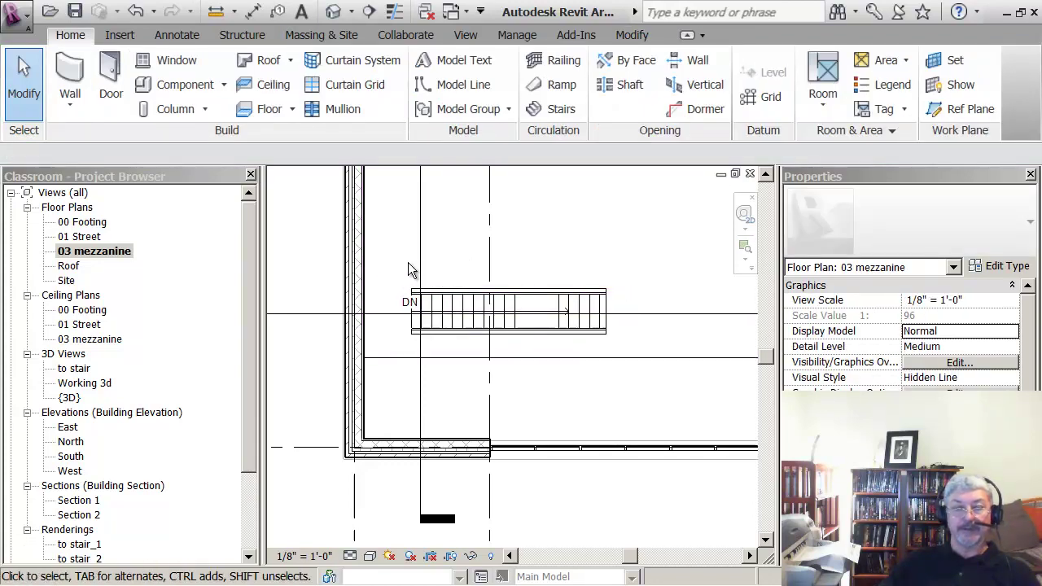
- Reopen the mezzanine floor's boundary sketch for editing
scroll(439, 262, down, 1)
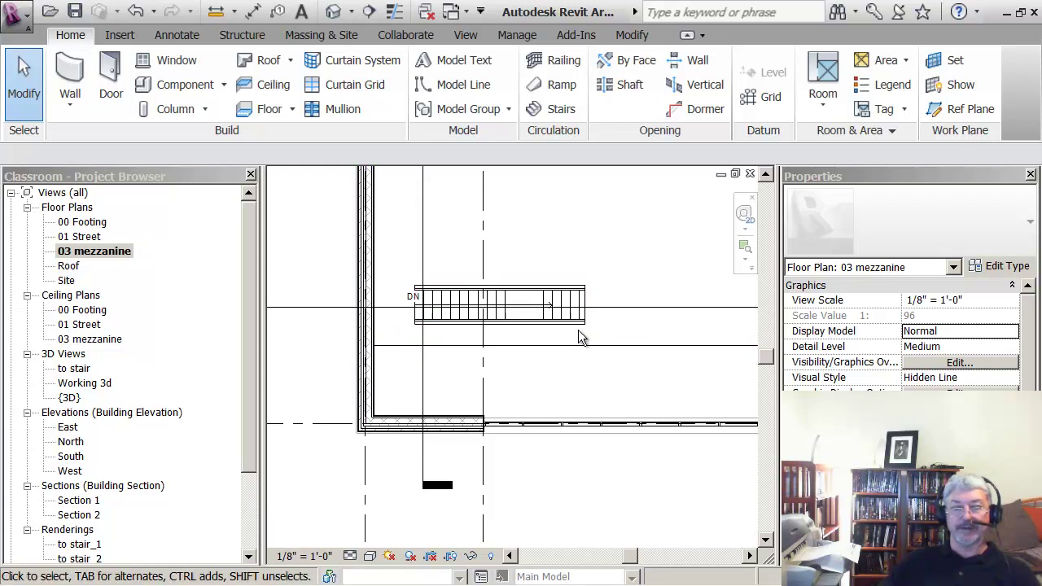
click(569, 284)
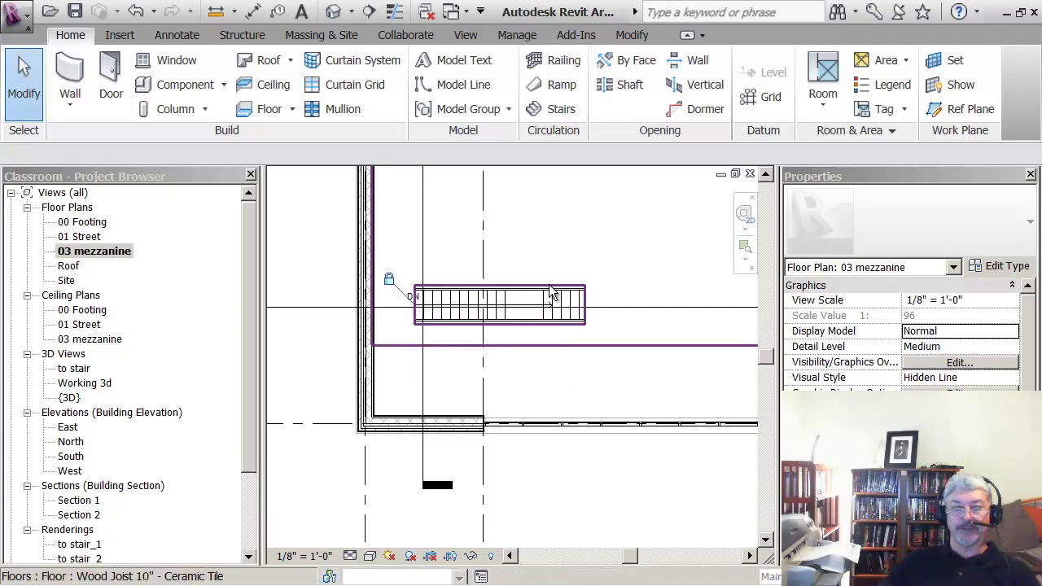
click(721, 96)
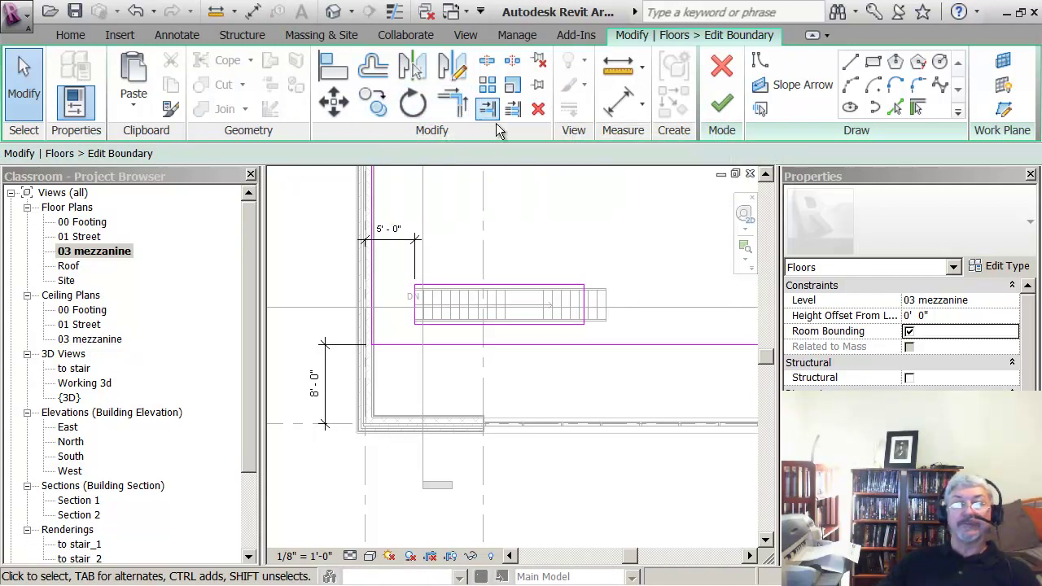
click(511, 65)
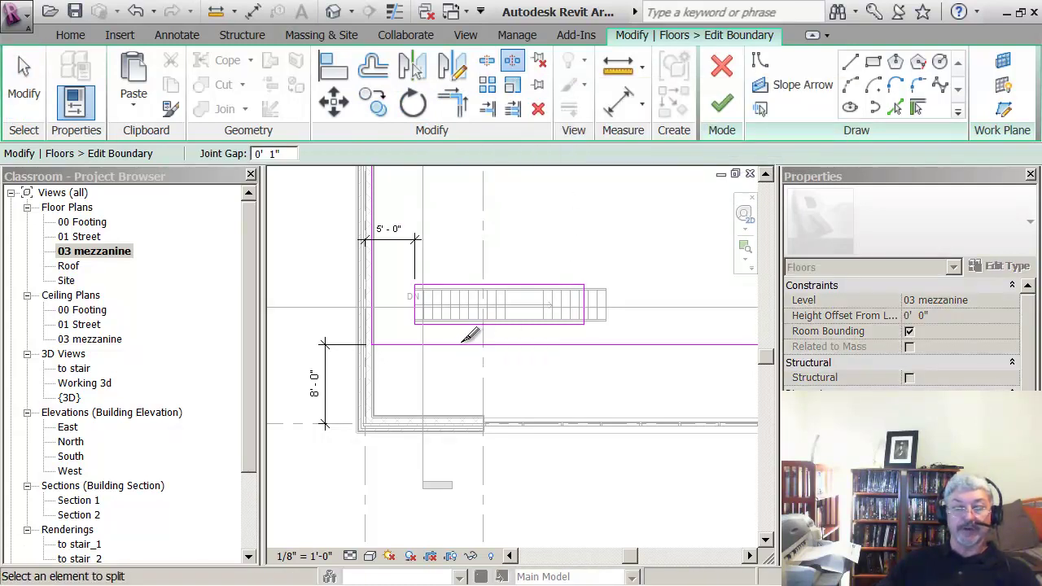
click(460, 345)
key(Escape)
click(512, 344)
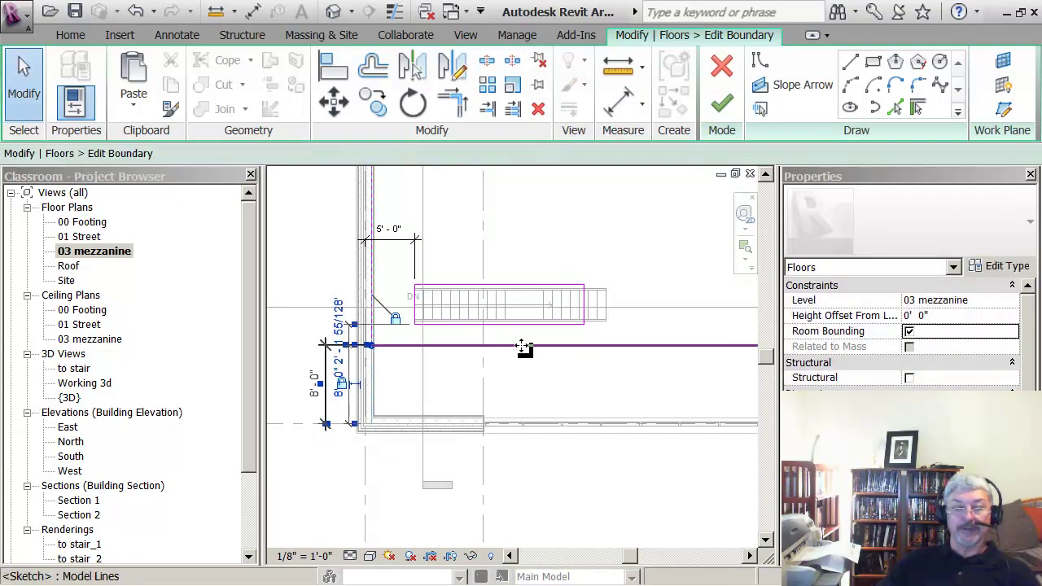
click(499, 345)
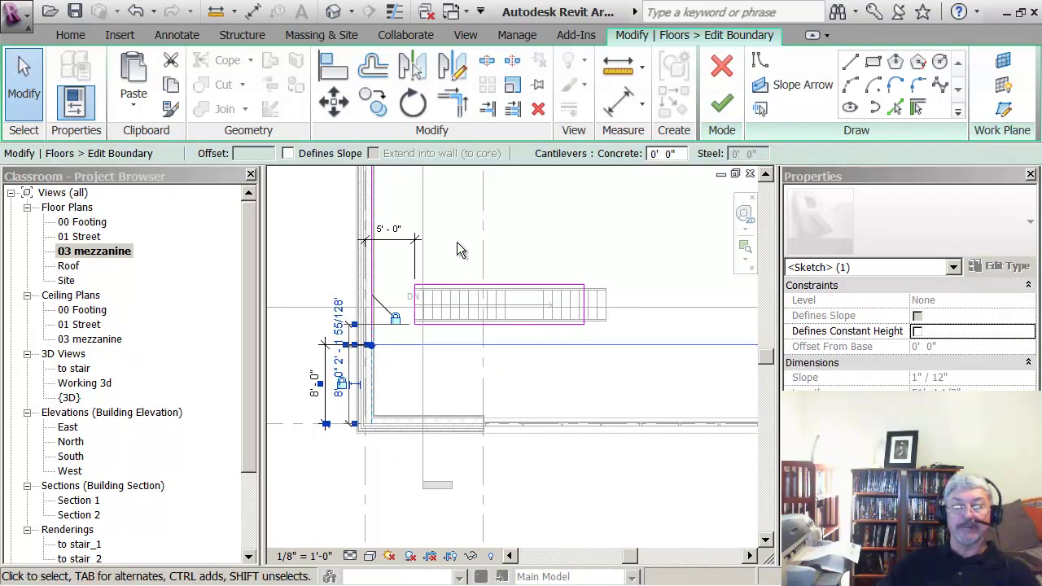
- Split the floor's edge line alongside the stair opening 13' from the side wall, and pull the two ends apart to leave a gap
click(486, 61)
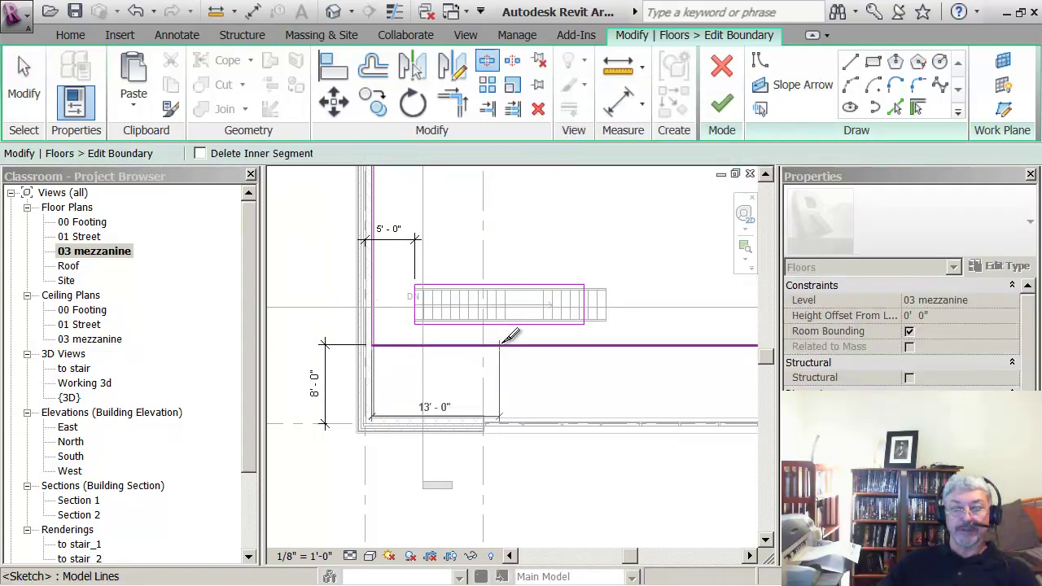
key(Escape)
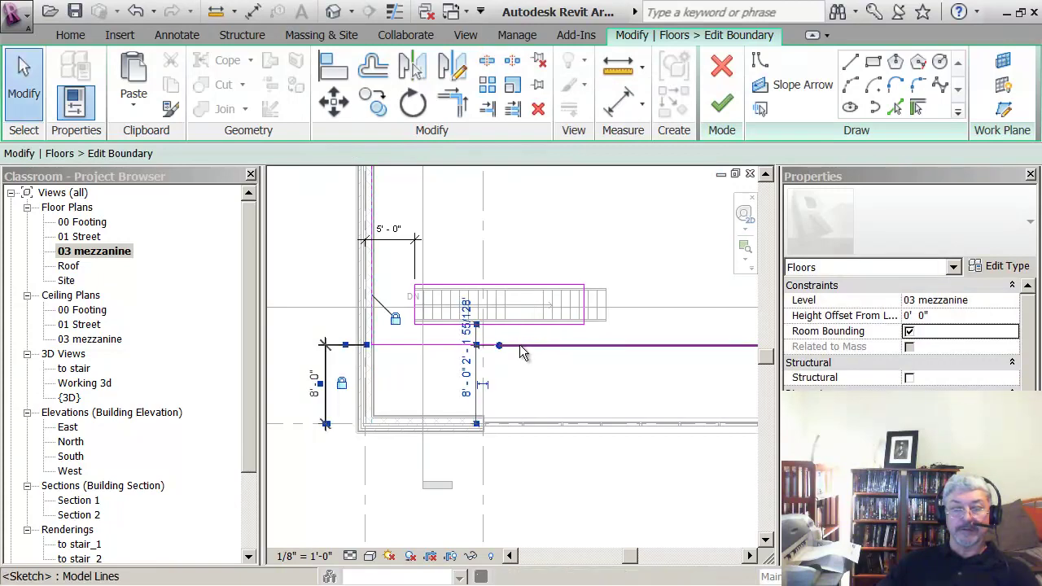
click(514, 346)
drag(500, 346, 567, 346)
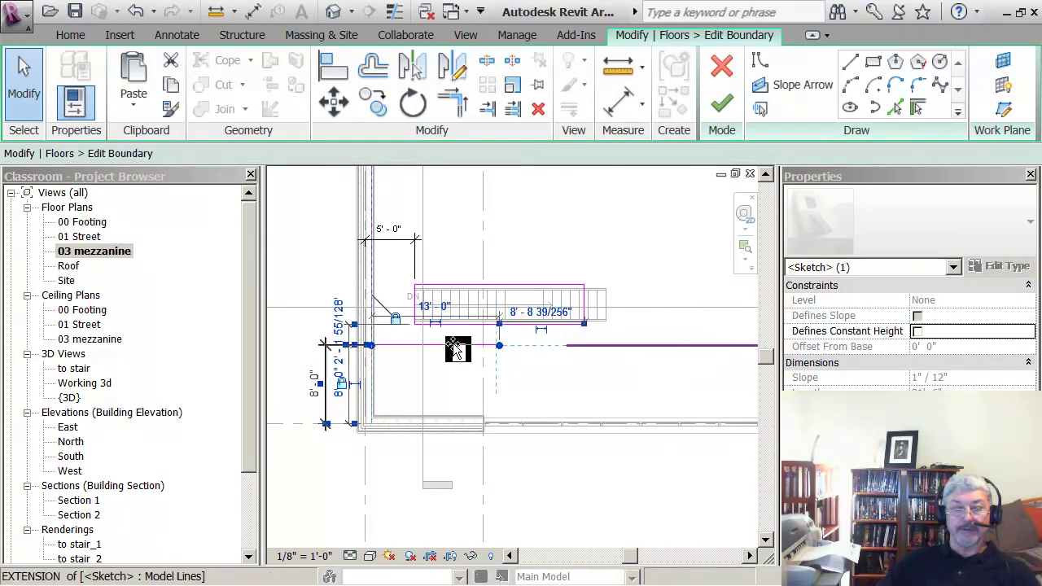
click(419, 347)
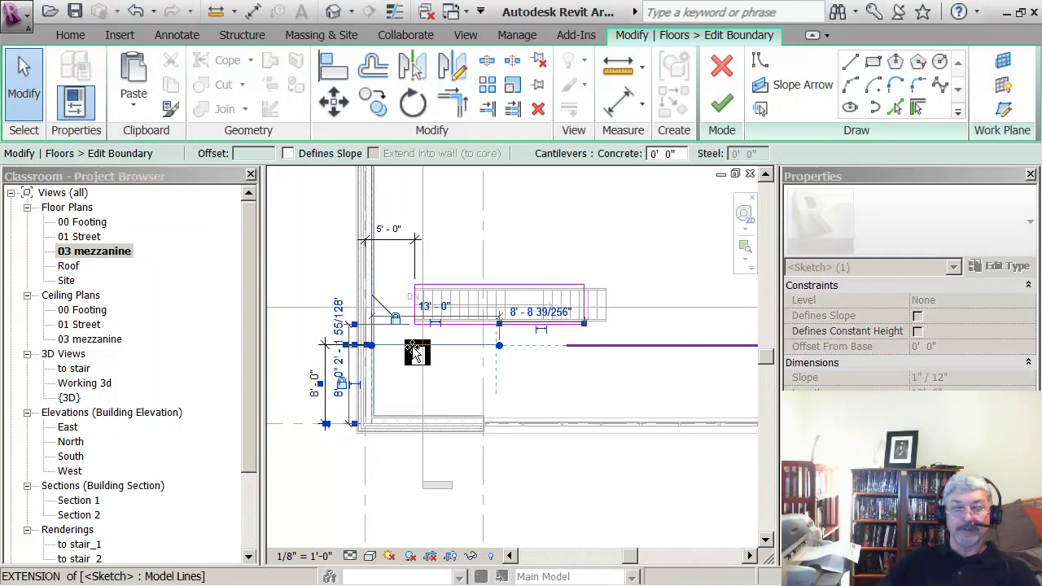
click(500, 370)
drag(500, 346, 440, 346)
click(468, 377)
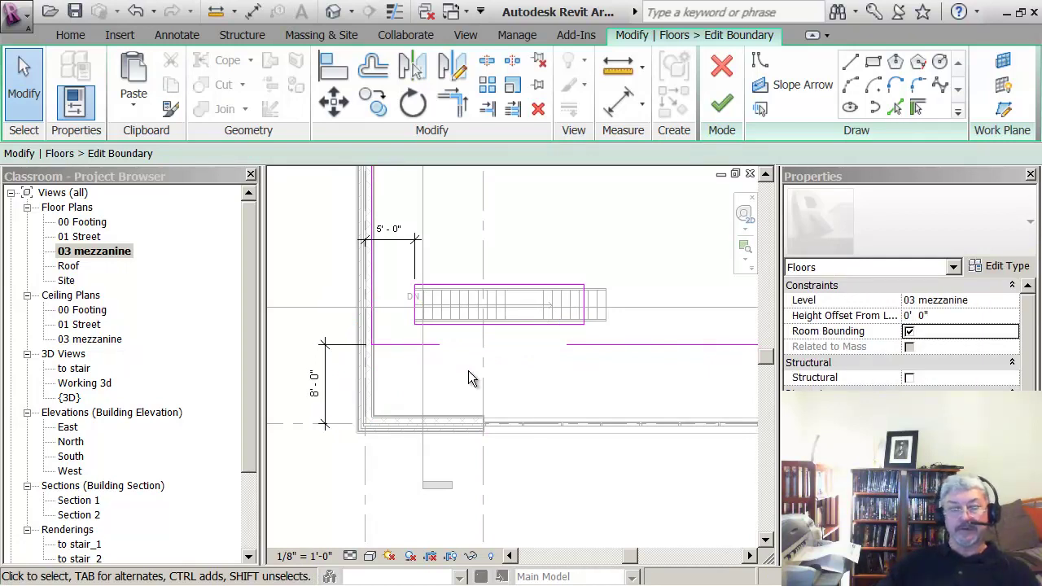
- Trim/extend both short edges of the stair opening to corners with the two segments of the floor's split edge line
mouse_move(468, 370)
middle_down()
mouse_move(492, 371)
mouse_move(475, 361)
middle_up()
click(453, 103)
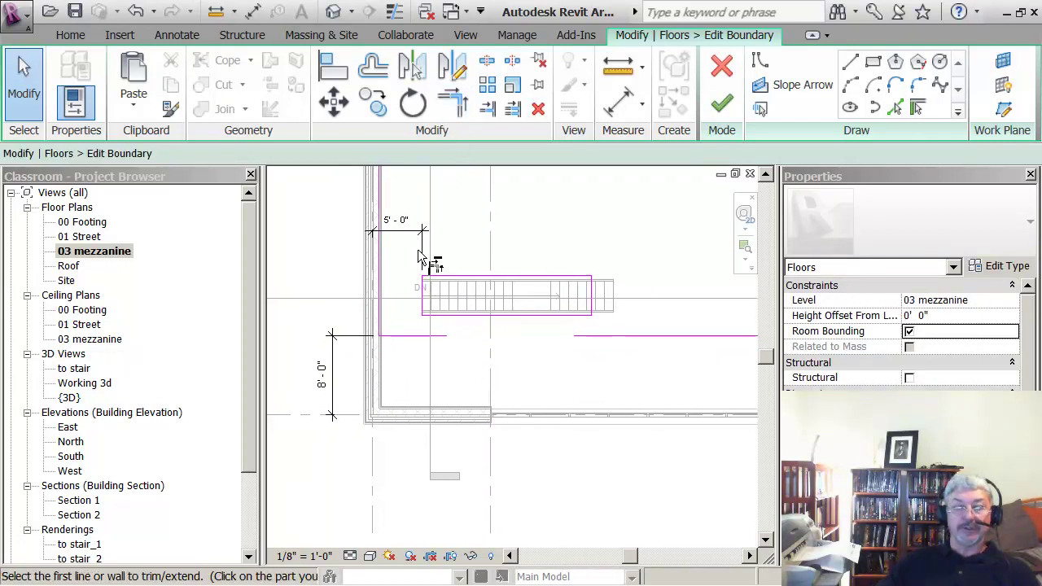
click(421, 308)
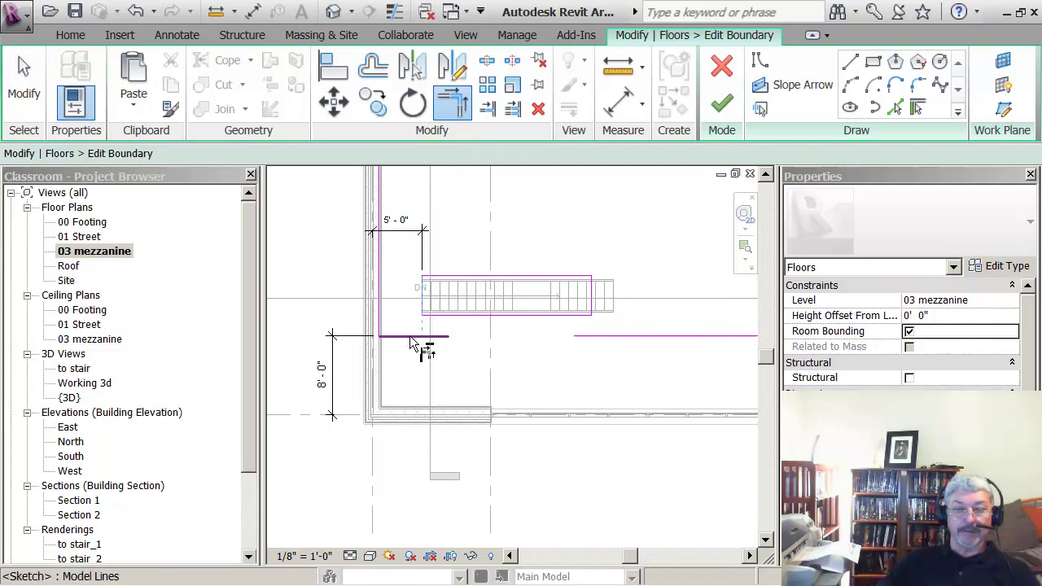
click(410, 335)
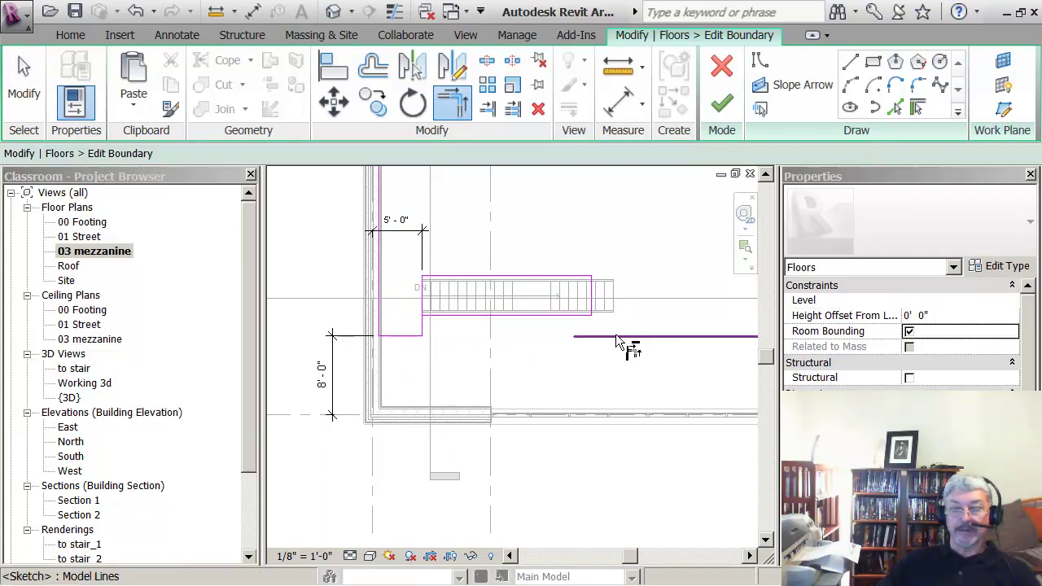
click(616, 334)
click(595, 321)
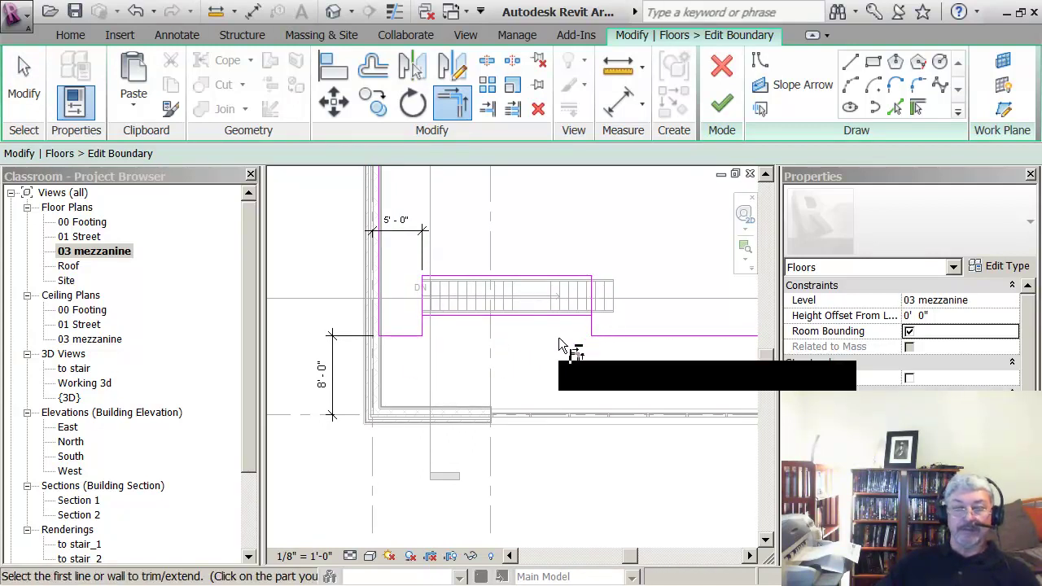
key(Escape)
key(Escape)
- Delete the leftover long opening line between the stair and the floor's open edge, and finish the floor boundary sketch
click(552, 323)
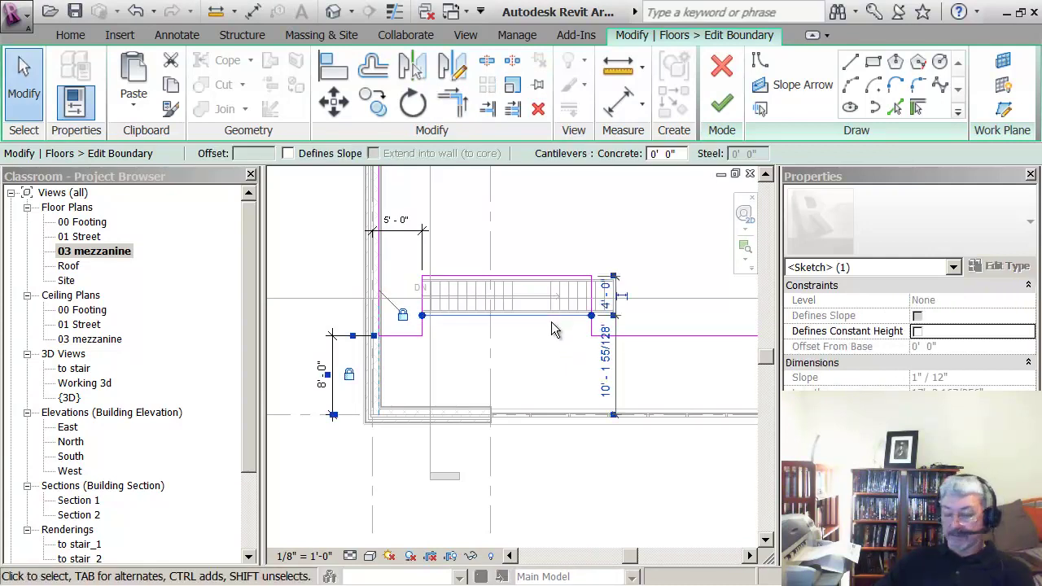
key(Delete)
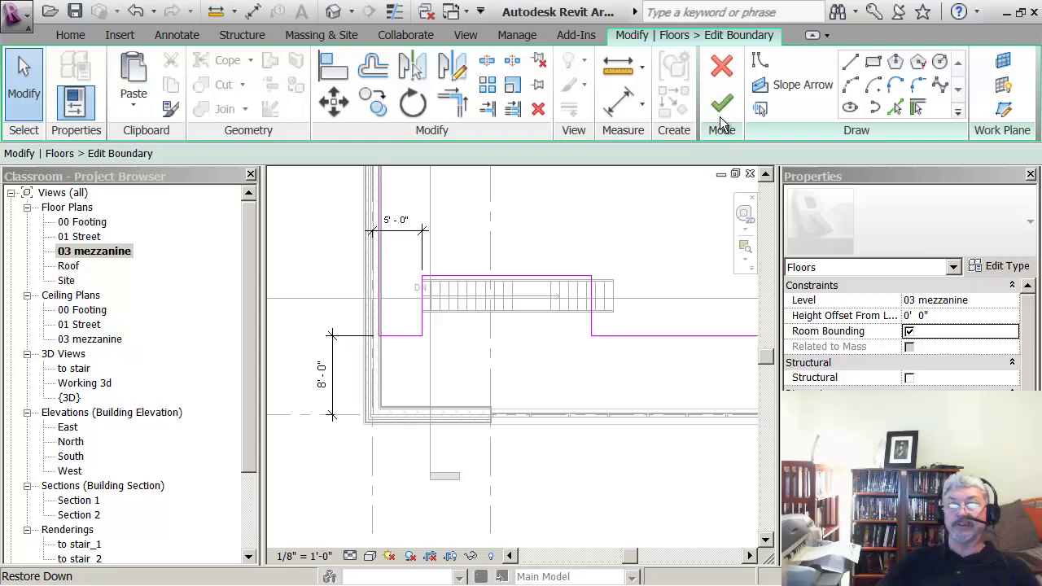
click(721, 110)
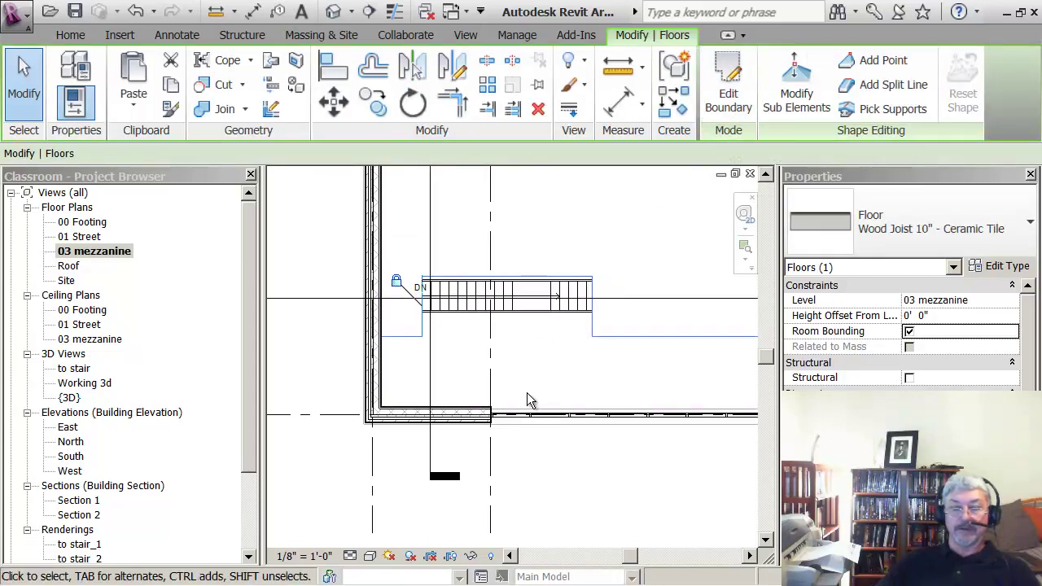
- Start a railing path with a 6" offset and pick the floor's short edge at the side wall and the adjoining end of the stair opening
scroll(526, 382, down, 3)
scroll(521, 387, up, 3)
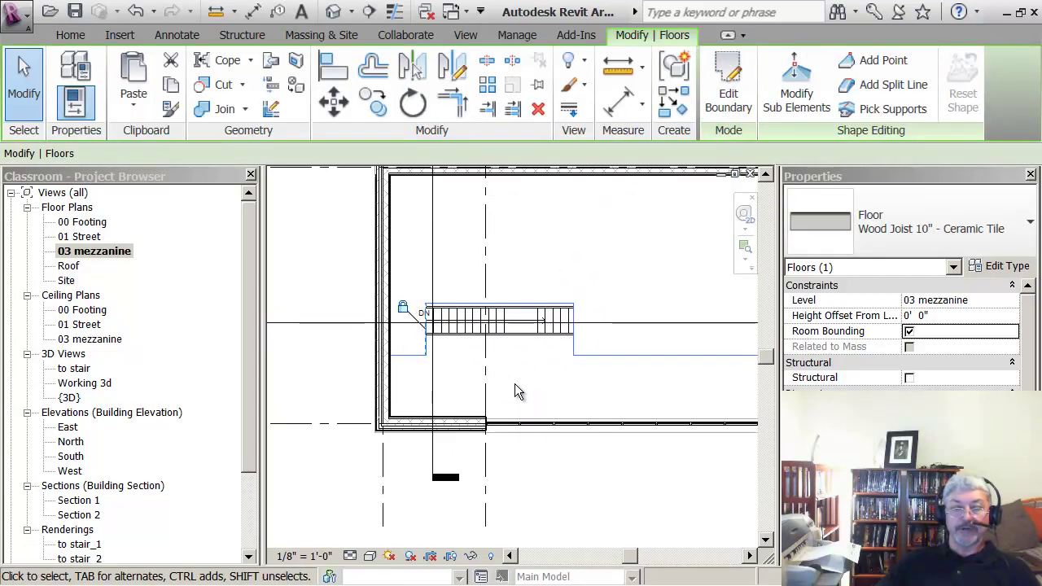
middle_drag(515, 384, 520, 399)
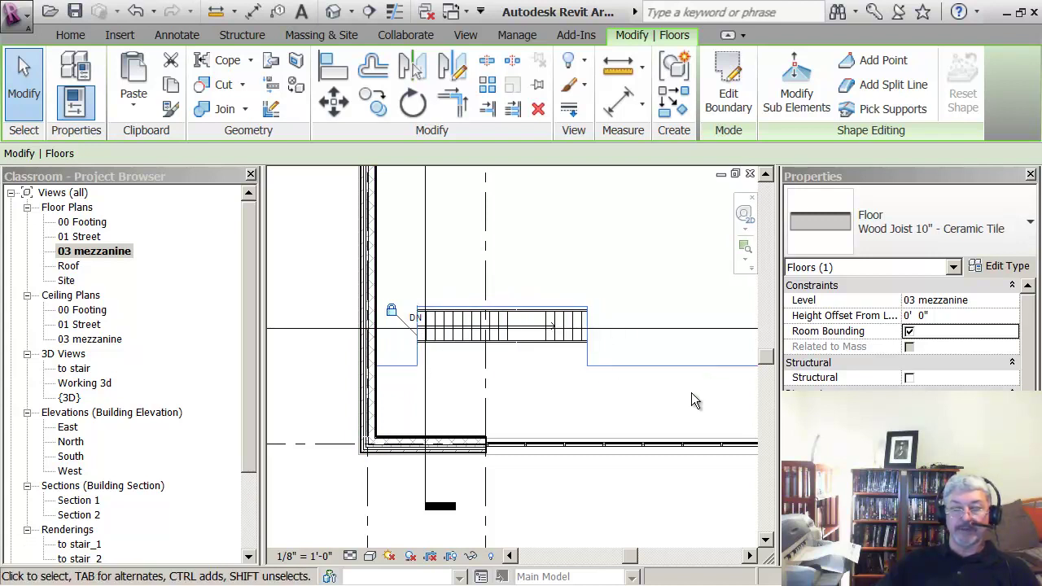
middle_drag(691, 400, 570, 421)
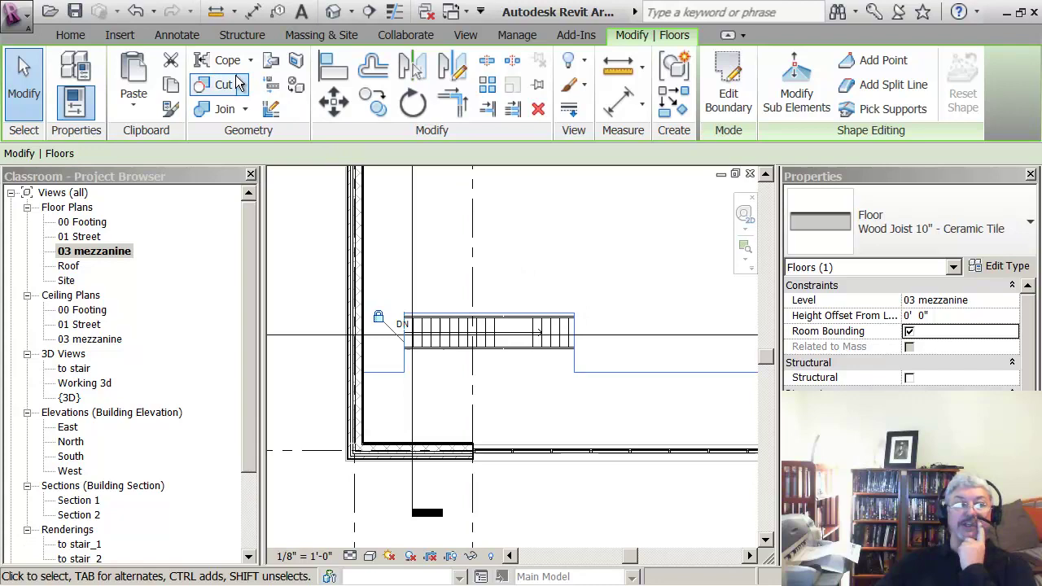
click(73, 38)
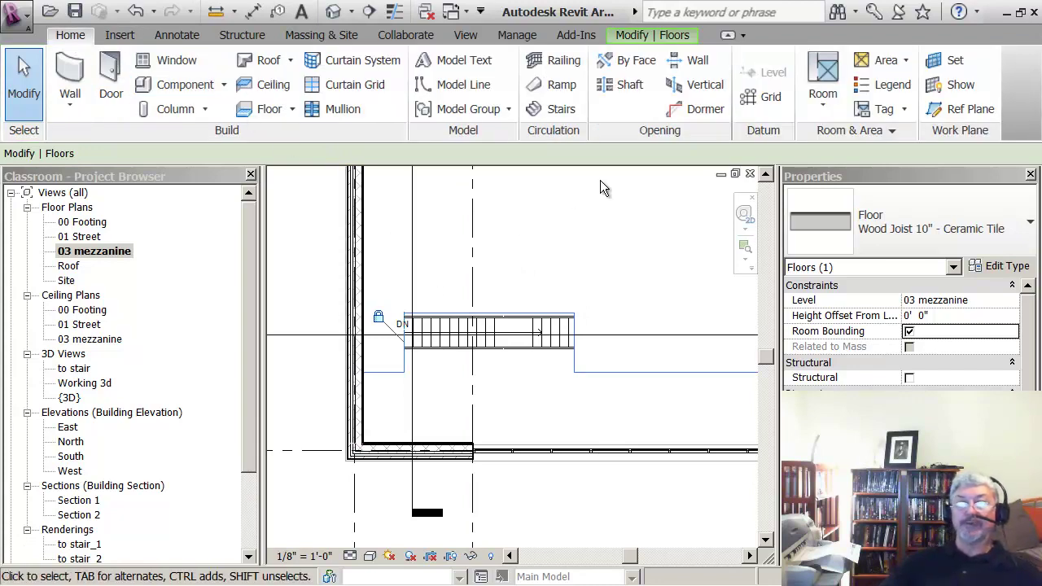
click(556, 60)
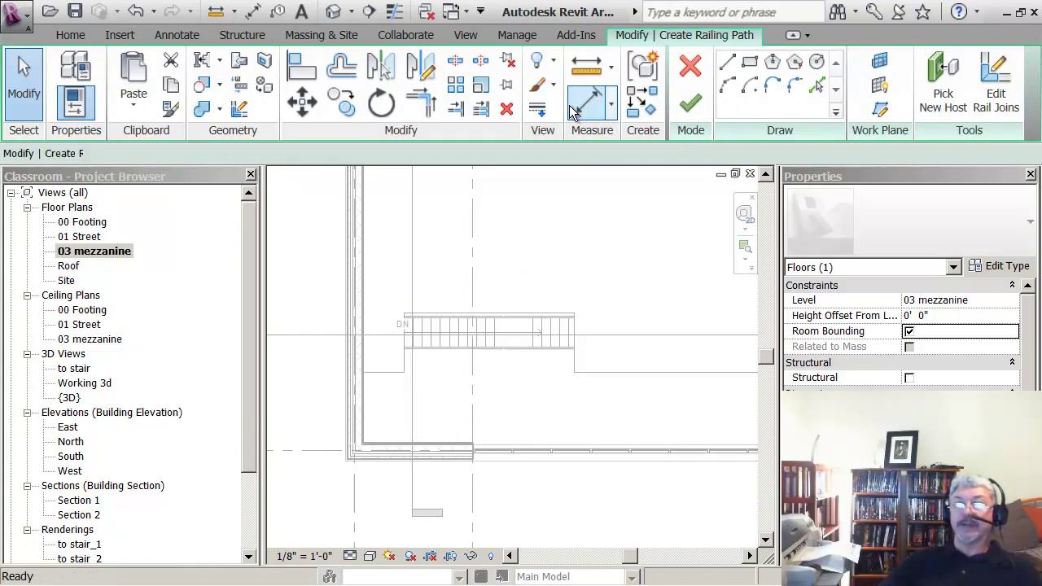
click(730, 69)
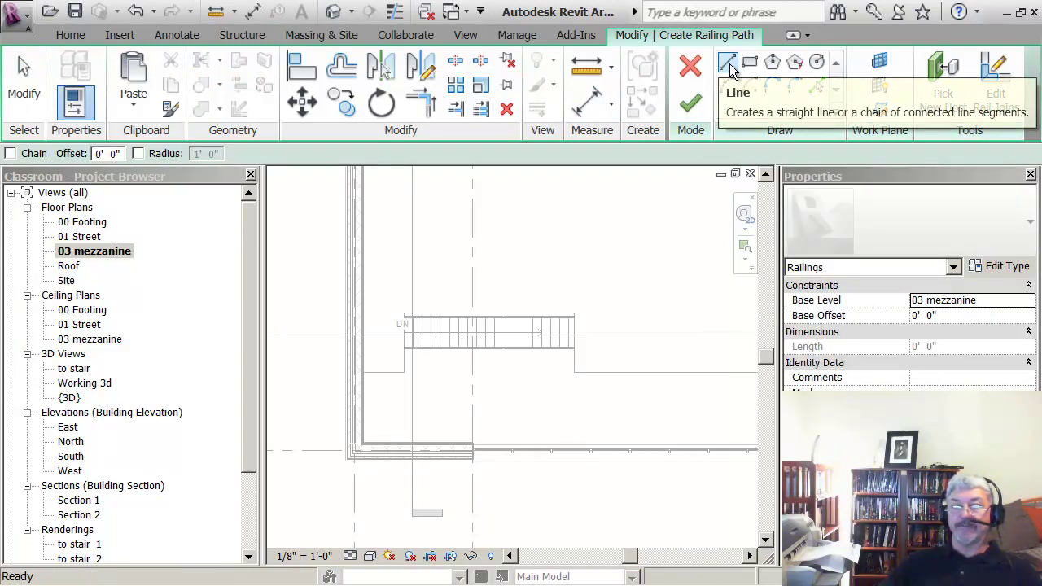
click(731, 69)
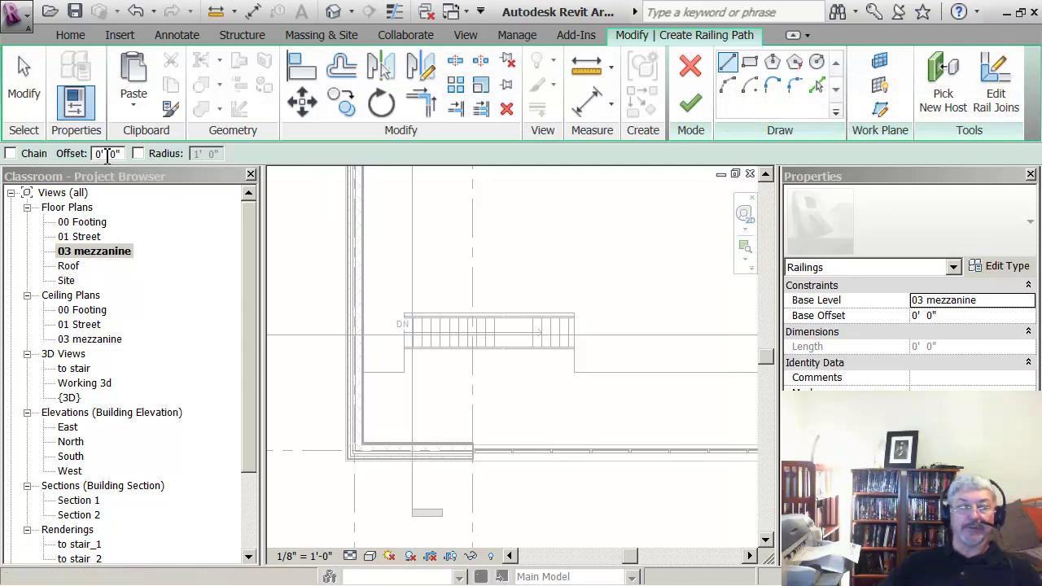
drag(119, 155, 97, 153)
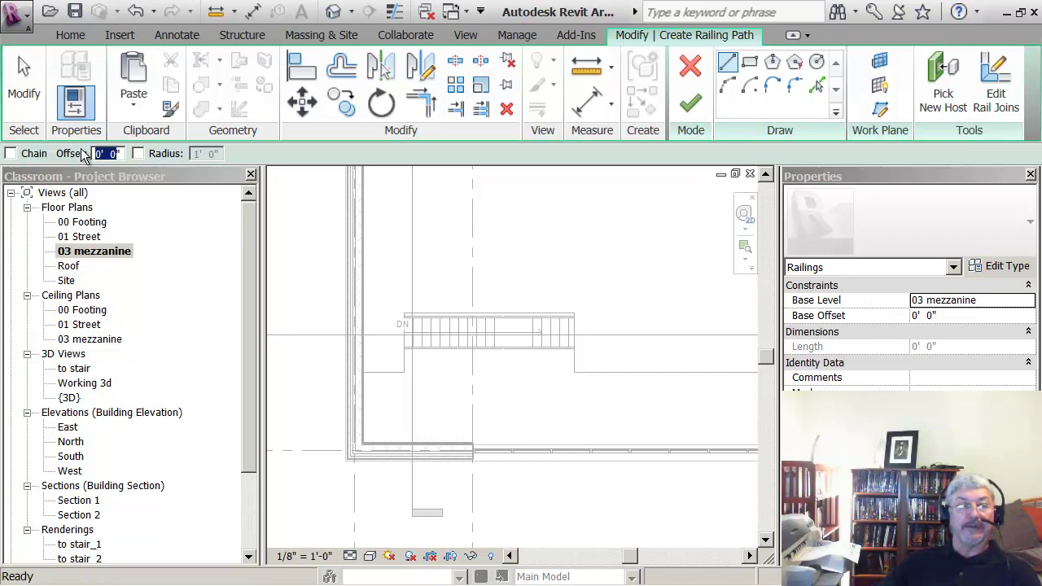
text(6)
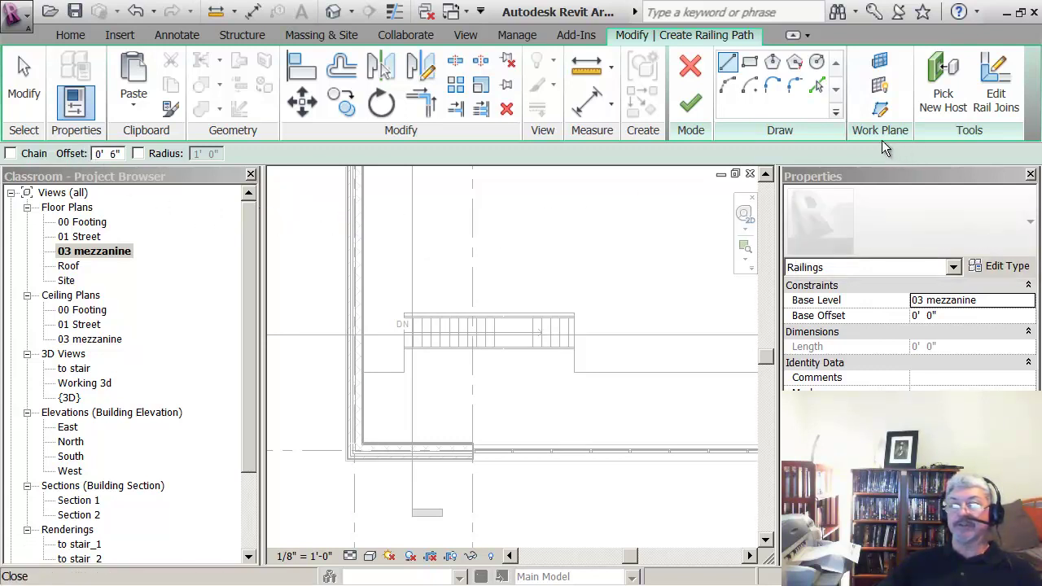
click(817, 86)
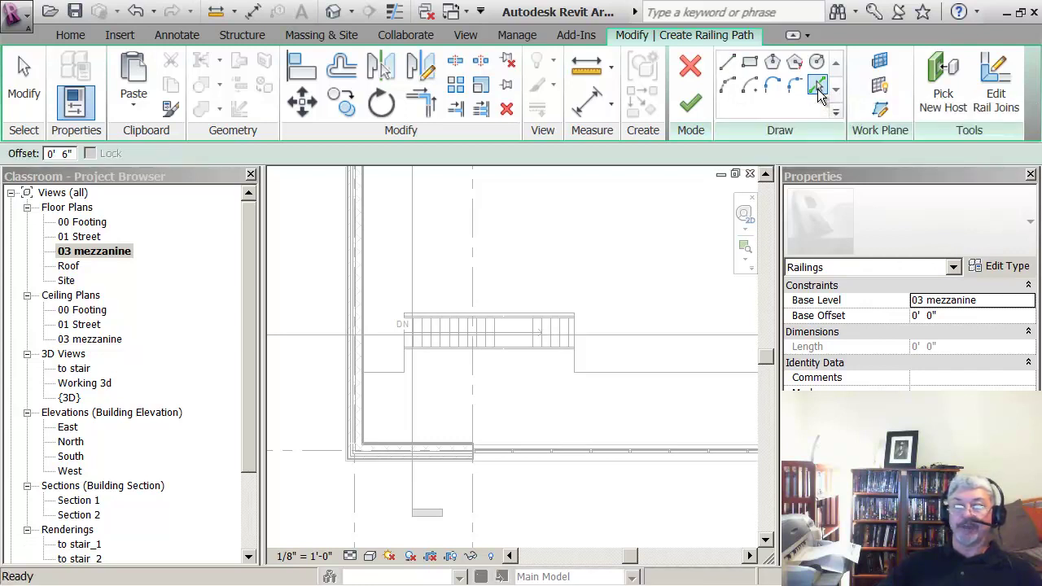
click(385, 370)
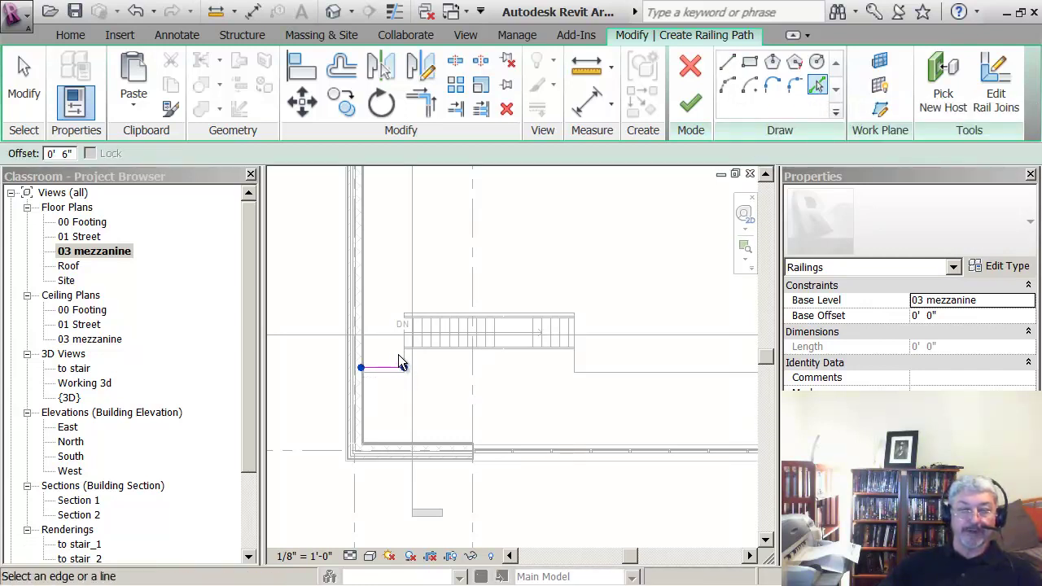
click(400, 359)
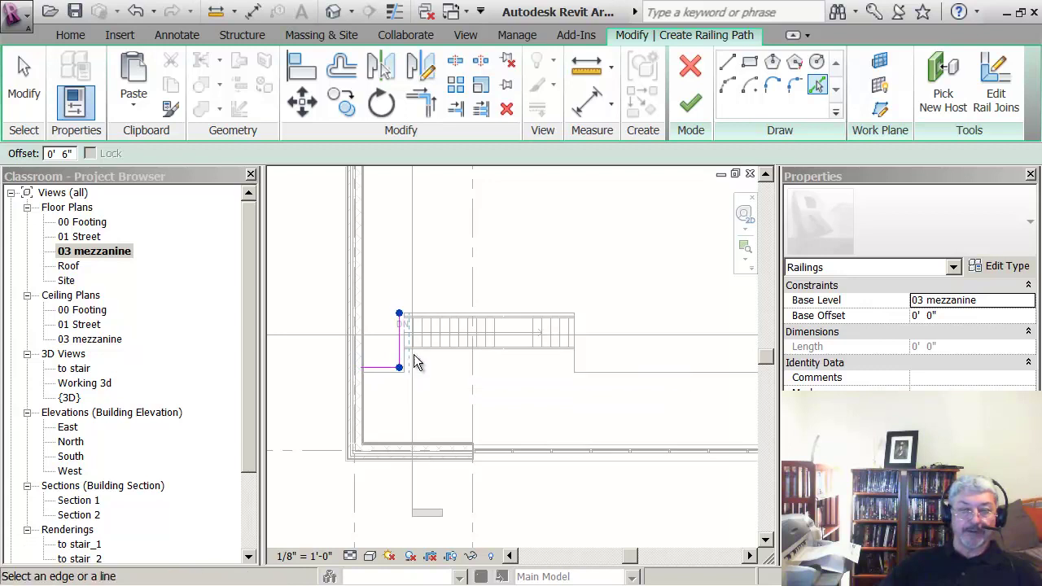
click(579, 368)
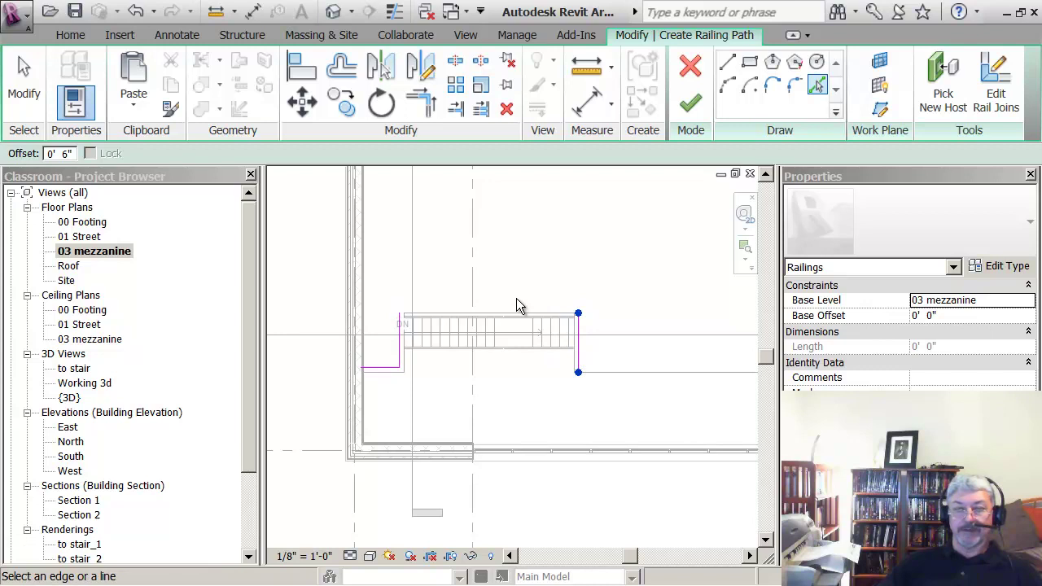
click(515, 308)
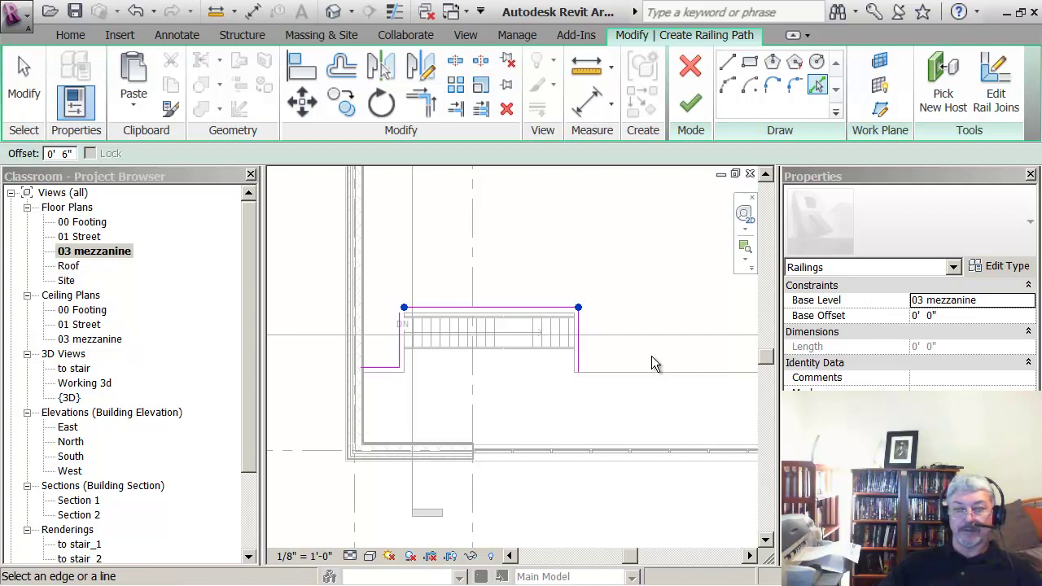
middle_drag(517, 380, 512, 368)
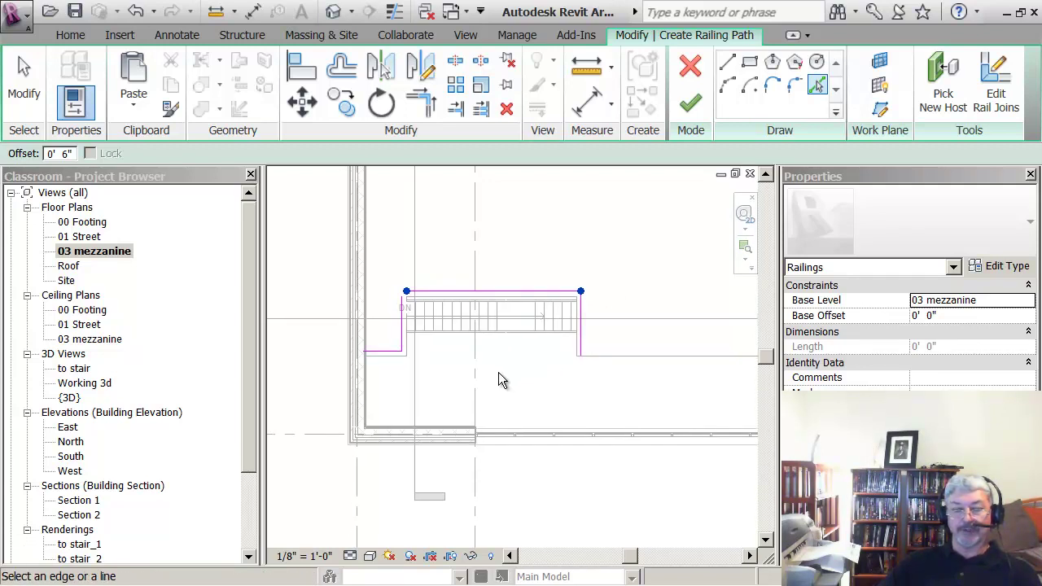
key(Escape)
key(Escape)
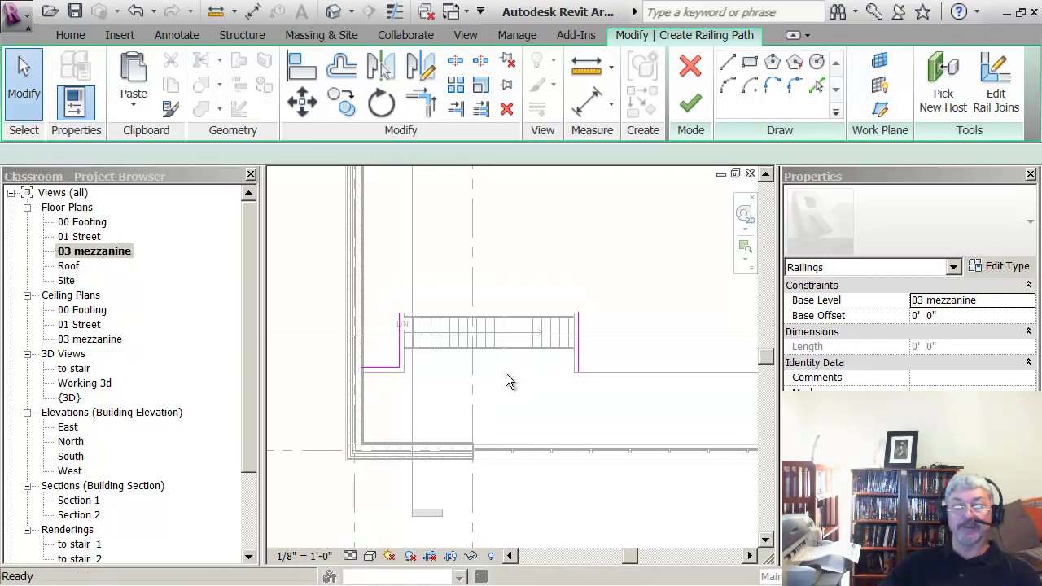
key(ctrl+z)
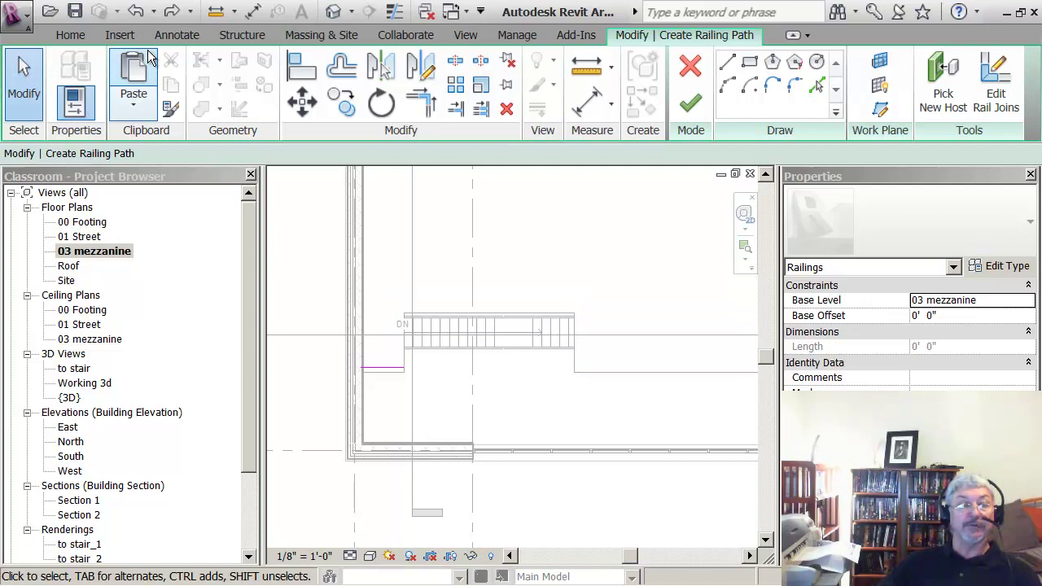
click(172, 11)
- Shorten the railing line beside the stair's DN end to about 1' 10" and finish this short railing
scroll(436, 368, up, 5)
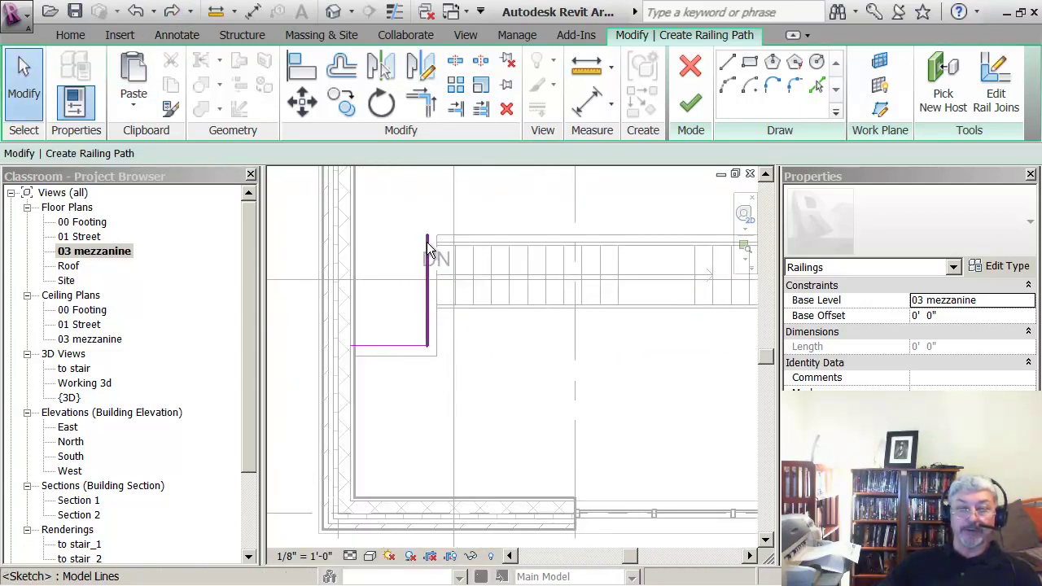
click(427, 249)
drag(426, 247, 383, 308)
click(388, 308)
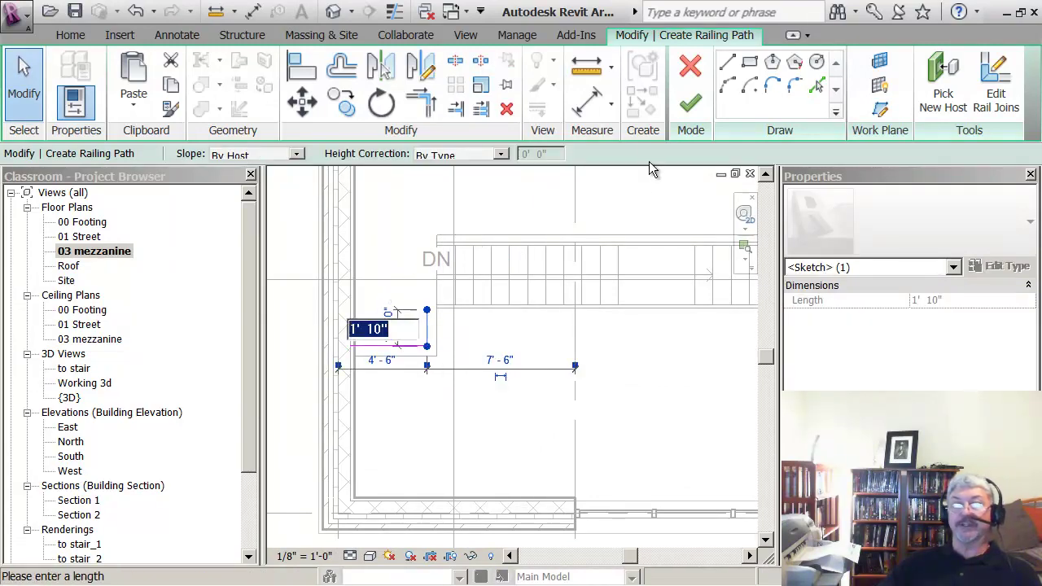
click(690, 102)
- Create a second railing offset 6" from the stair opening's long side and far end, the floor's long open edge, and the edge along grid 3
scroll(497, 377, down, 2)
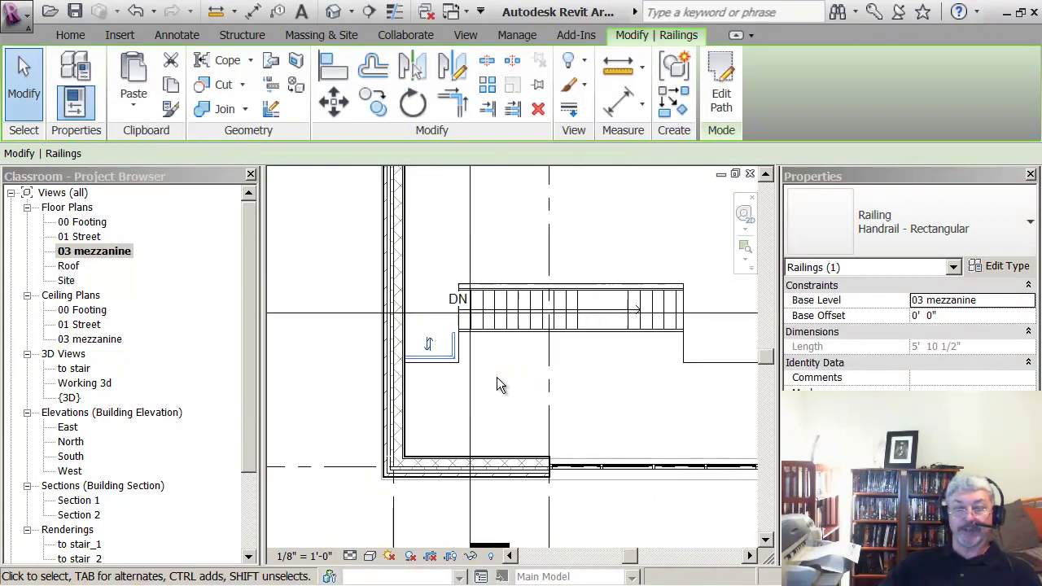
scroll(496, 377, down, 1)
middle_drag(497, 377, 432, 345)
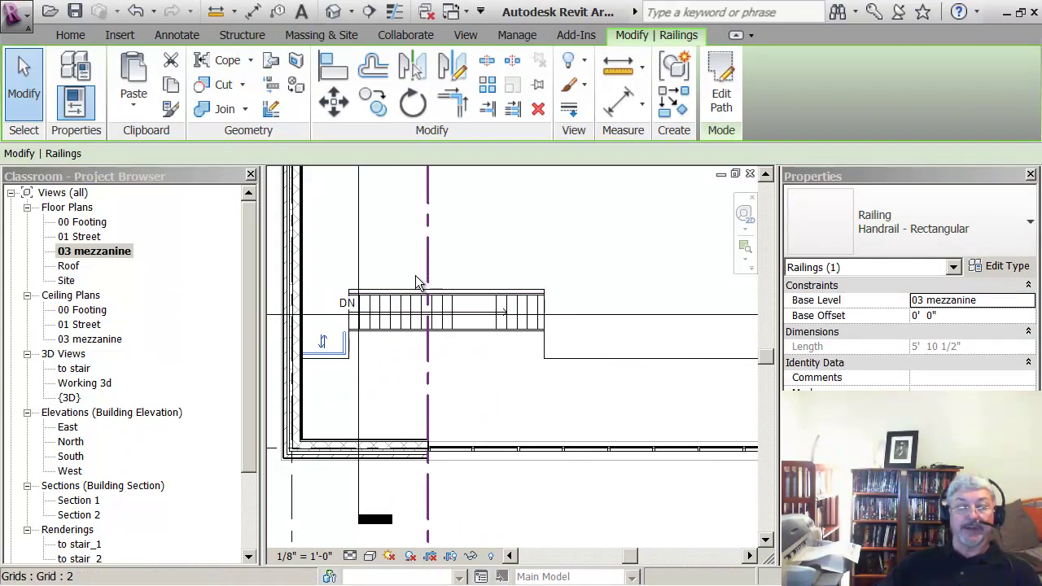
click(70, 35)
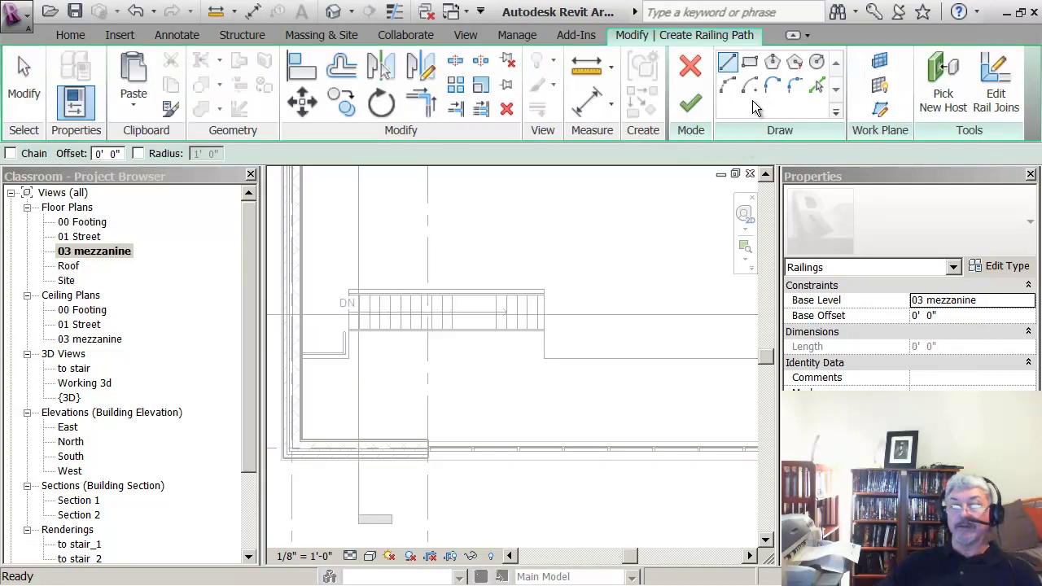
click(816, 84)
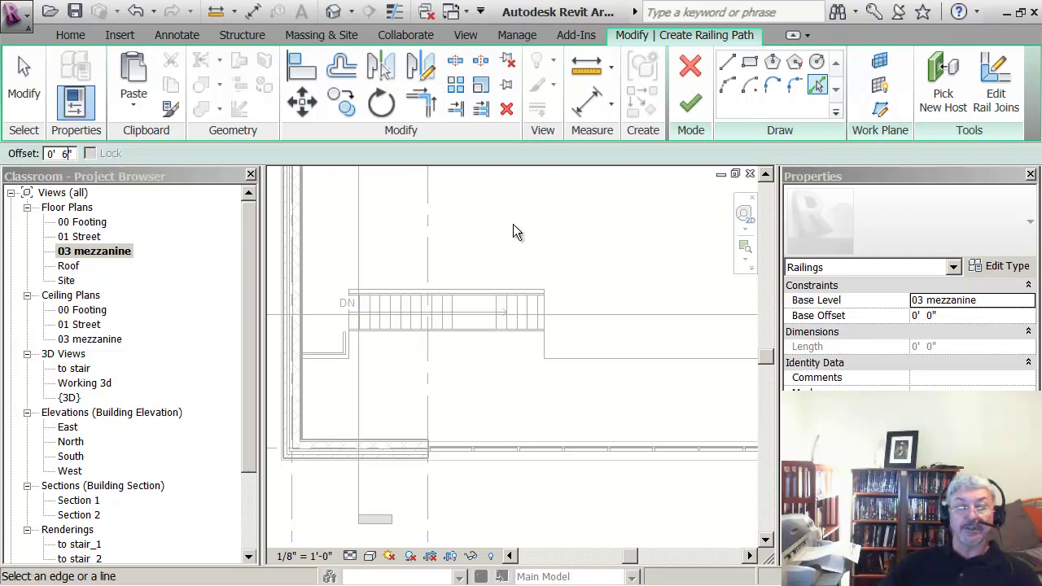
click(483, 286)
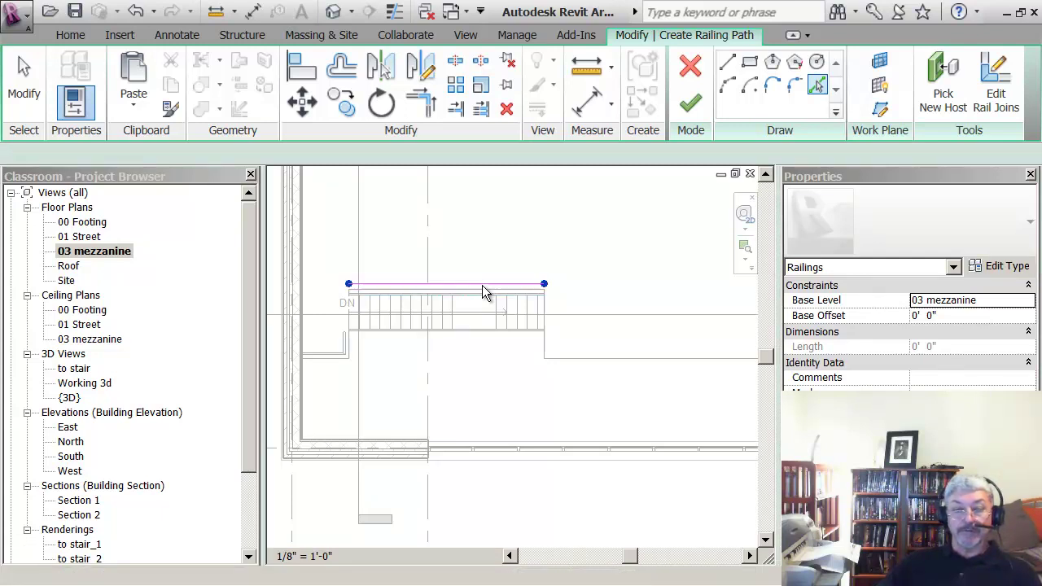
click(548, 342)
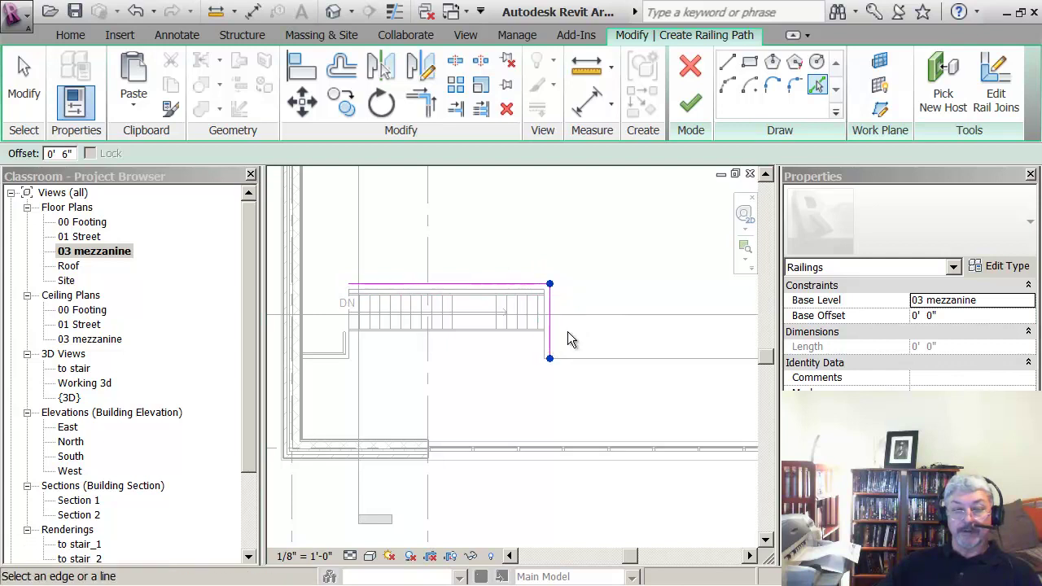
click(589, 355)
scroll(621, 288, down, 4)
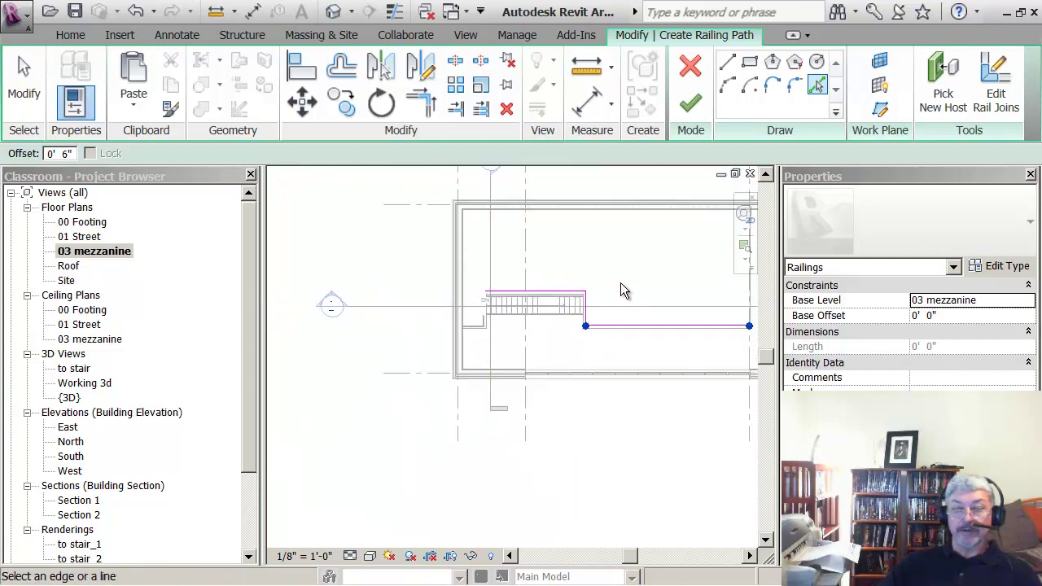
click(595, 317)
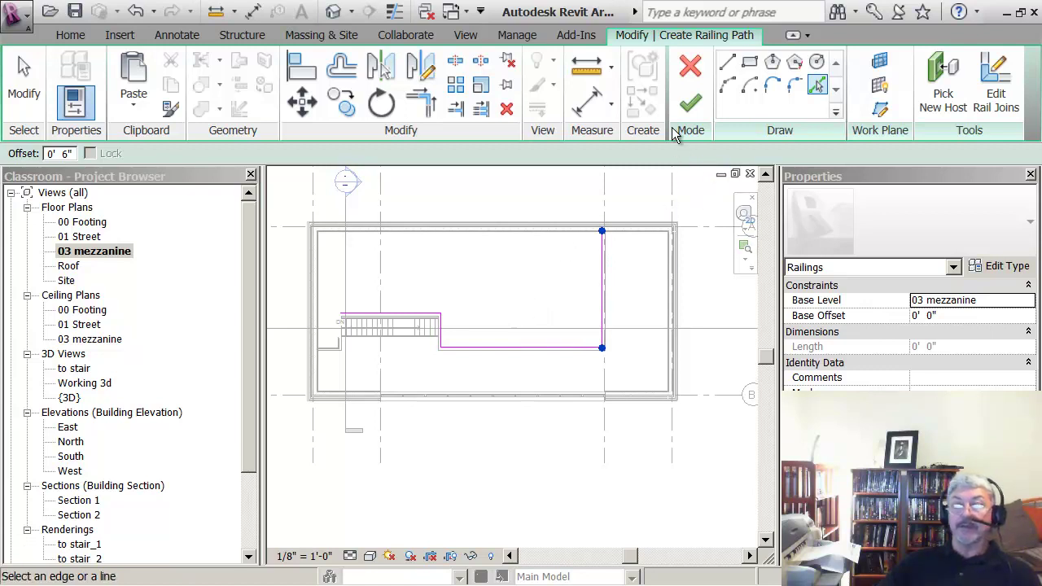
click(690, 102)
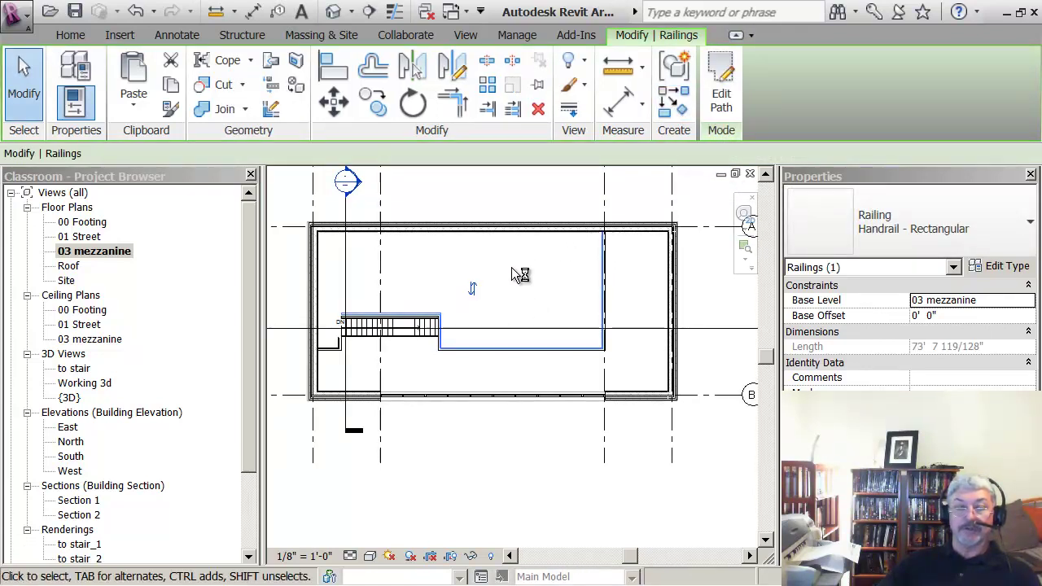
click(503, 279)
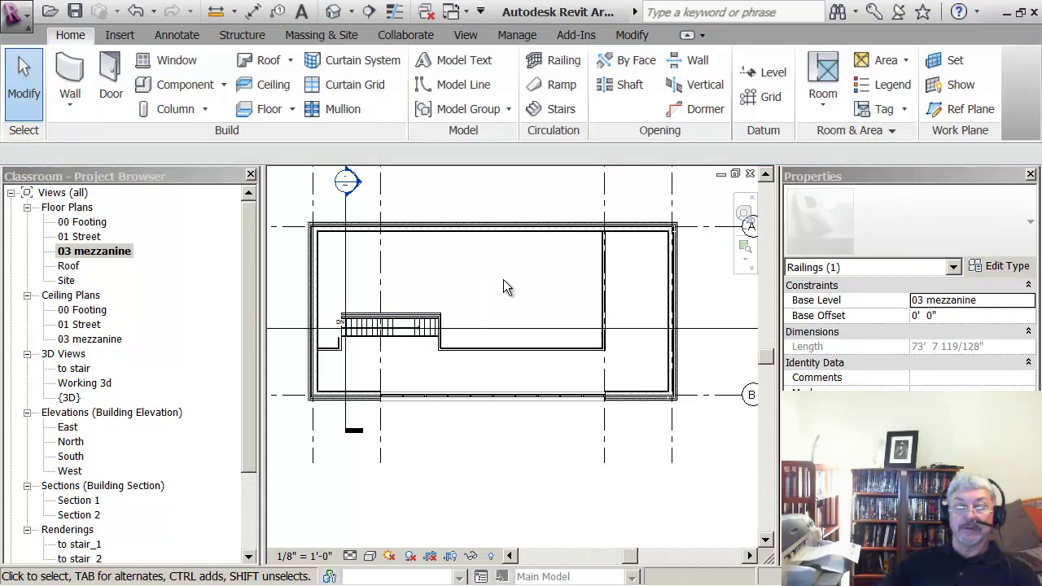
- Create a perspective camera view from the mezzanine near grids A and 3, aimed diagonally across the stair past the corner at grids B and 1
scroll(471, 293, up, 1)
scroll(472, 289, down, 1)
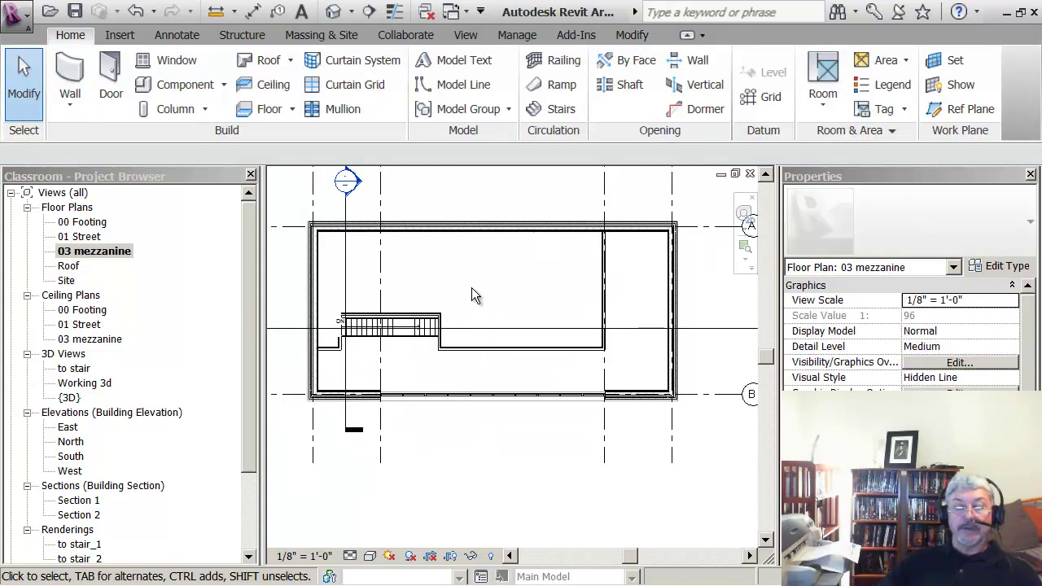
middle_drag(471, 289, 467, 332)
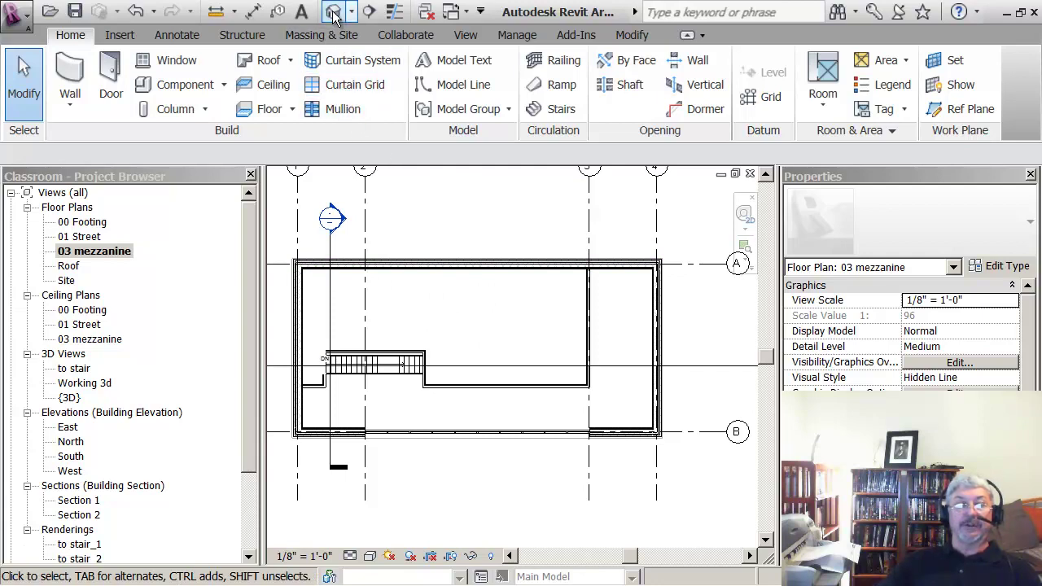
click(466, 35)
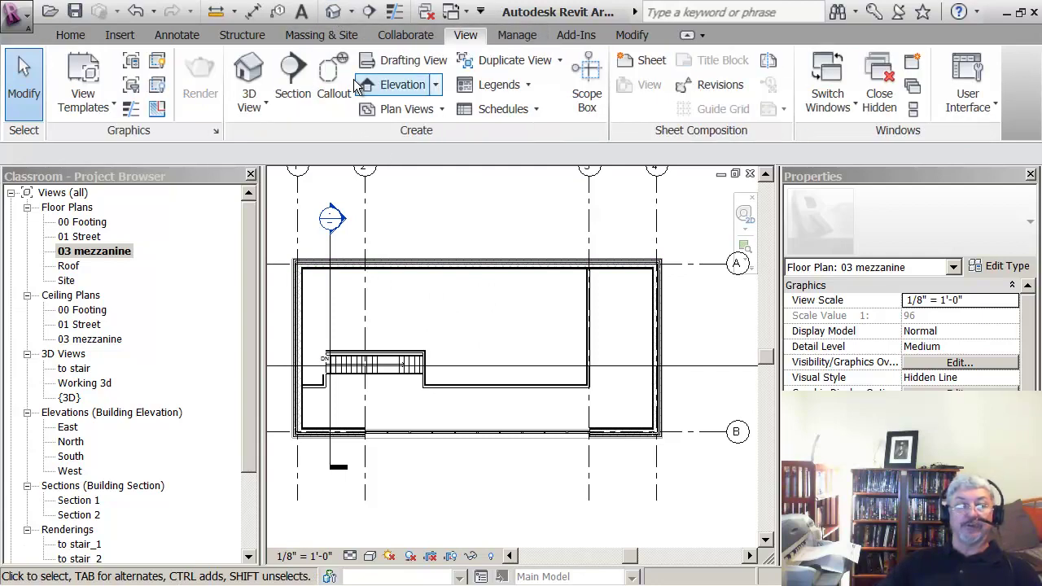
click(250, 112)
click(280, 184)
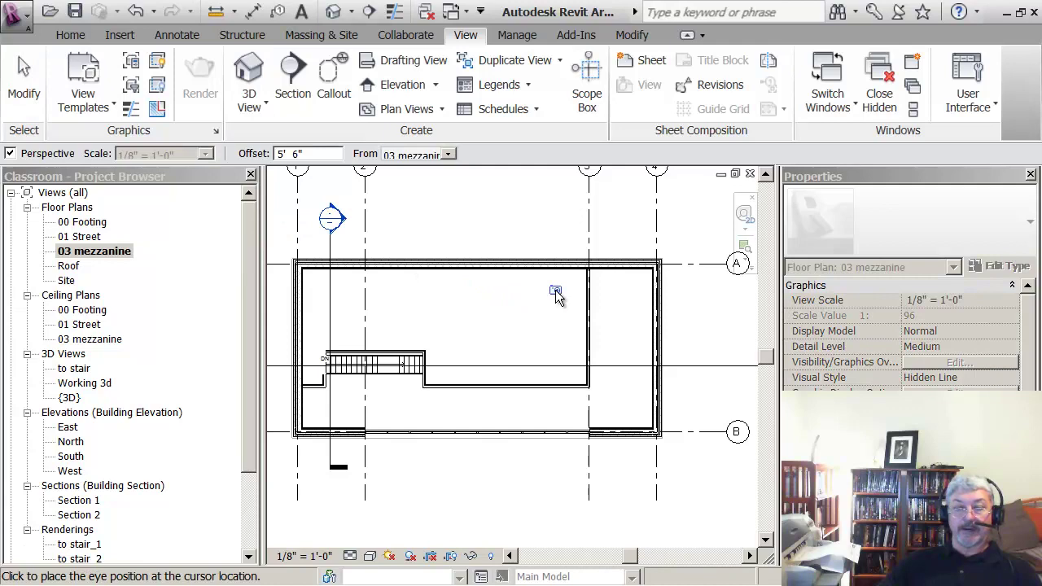
click(556, 289)
click(289, 409)
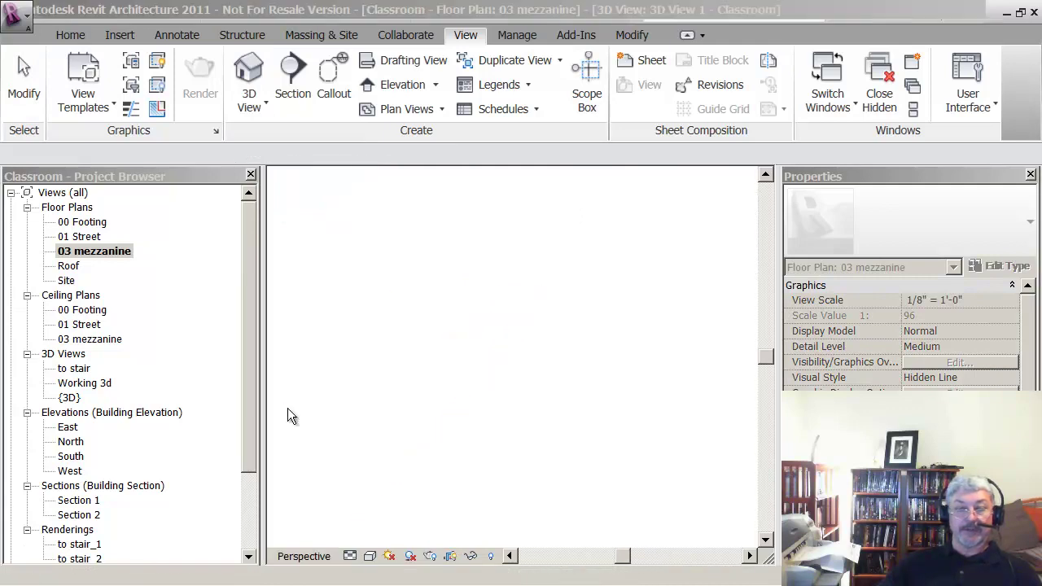
middle_drag(556, 330, 606, 279)
key(Escape)
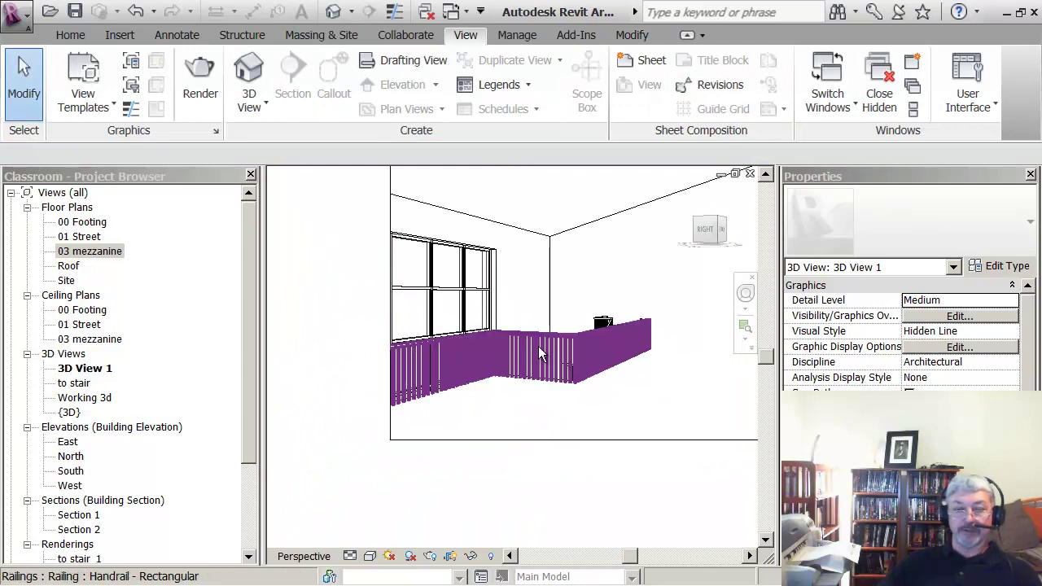
- Check which railing types are available for the long mezzanine railing in the new camera view
click(537, 346)
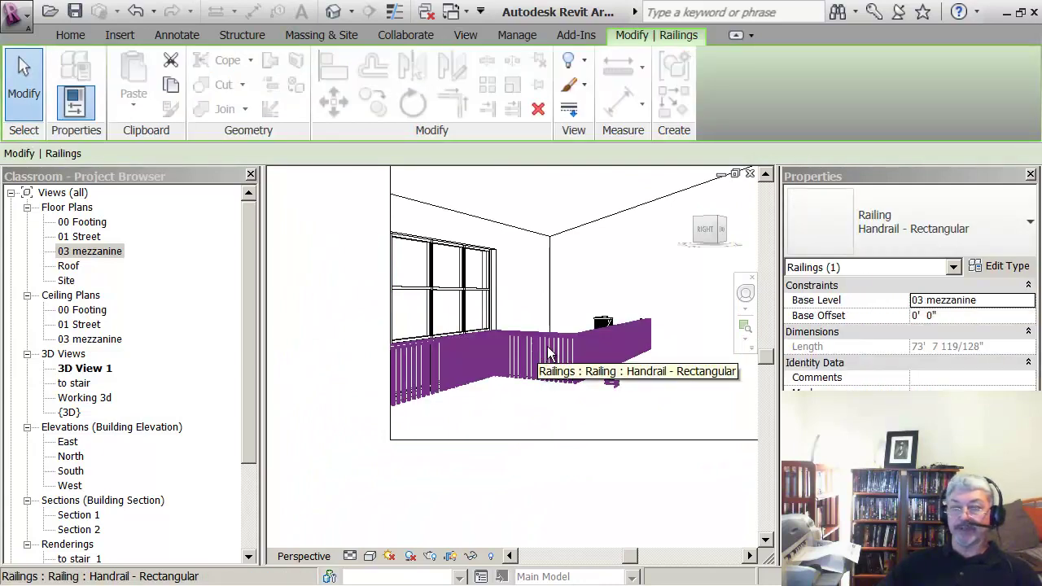
click(1030, 225)
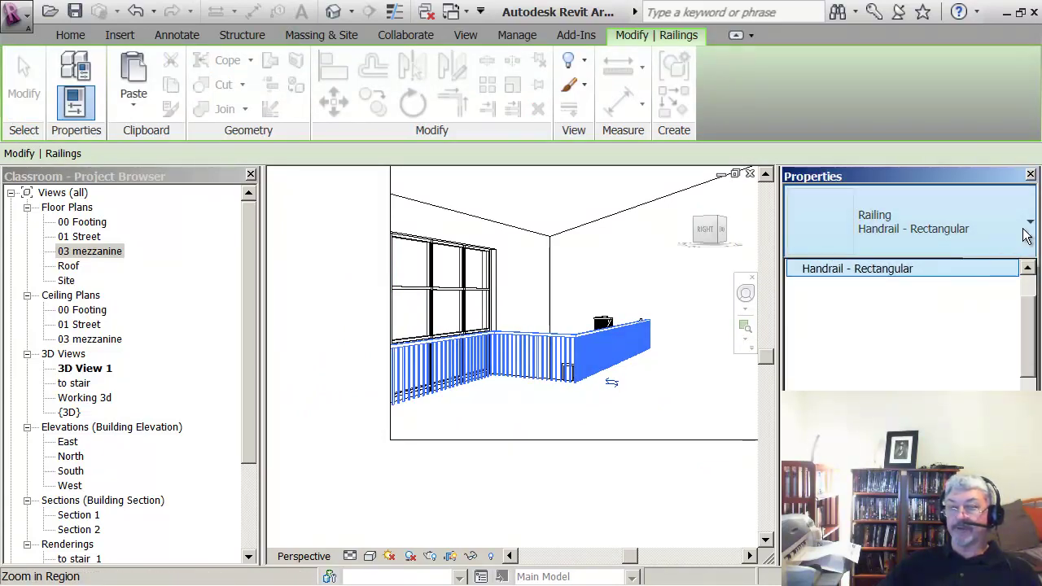
click(1027, 228)
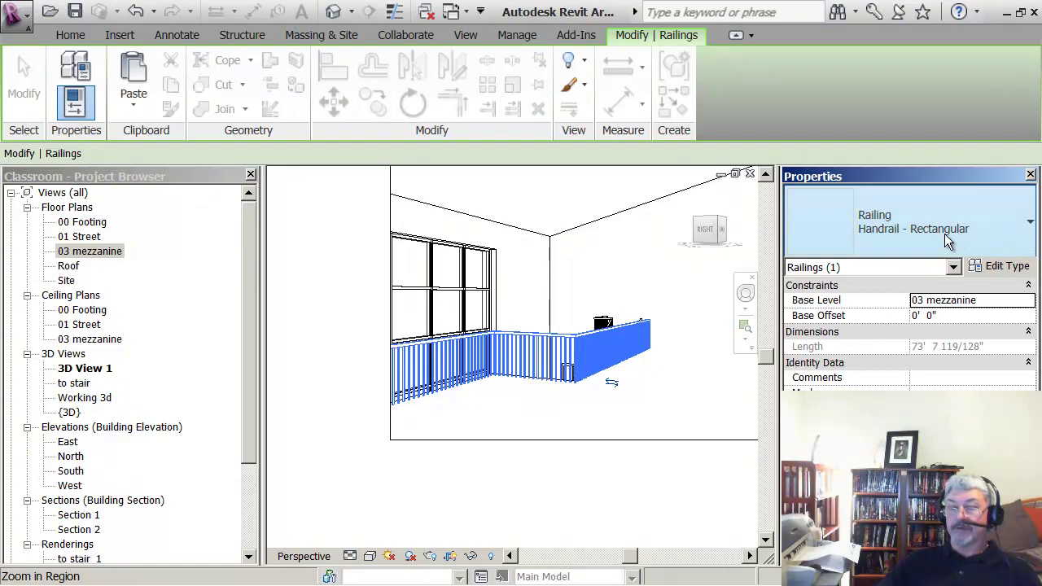
key(Escape)
mouse_move(650, 459)
middle_down()
mouse_move(598, 514)
mouse_move(586, 505)
mouse_move(684, 511)
mouse_move(657, 462)
middle_up()
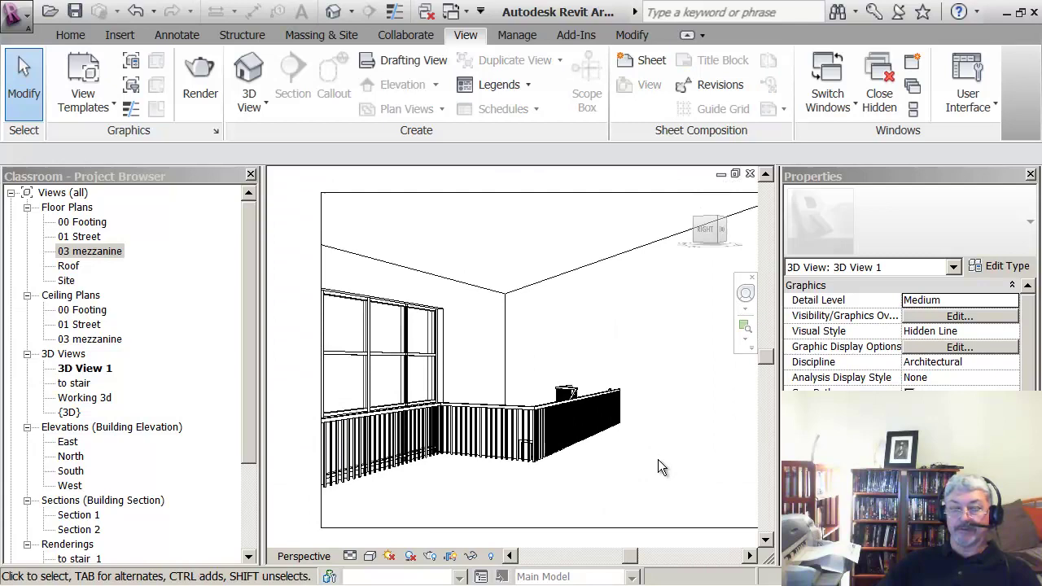
scroll(448, 329, down, 2)
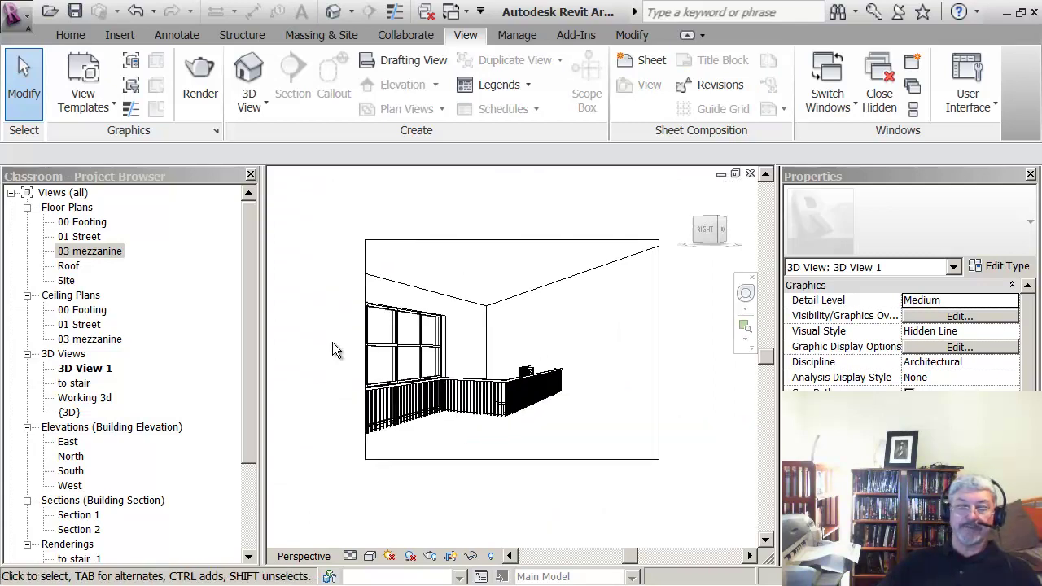
scroll(332, 350, up, 3)
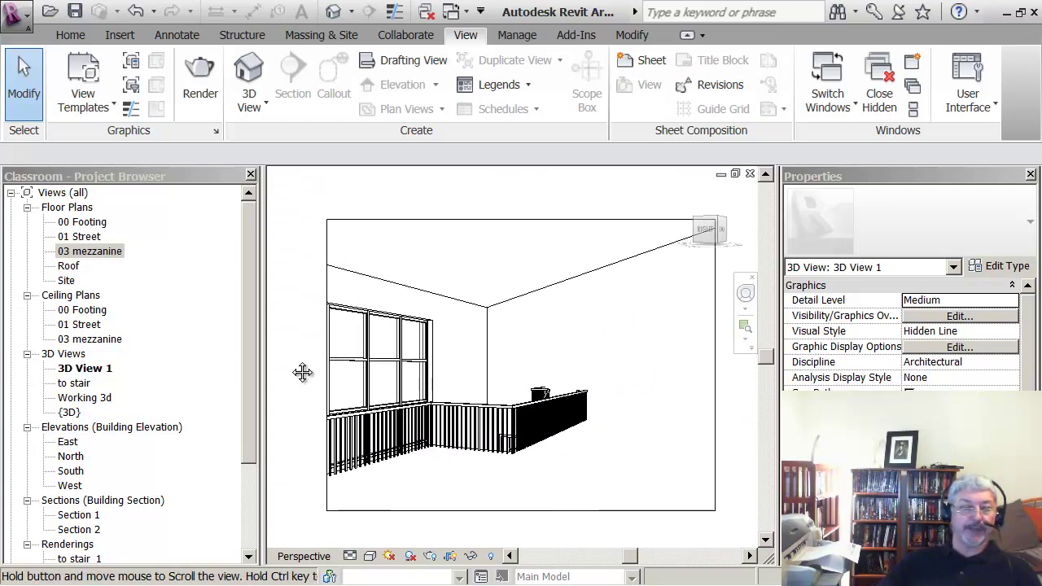
scroll(302, 372, up, 3)
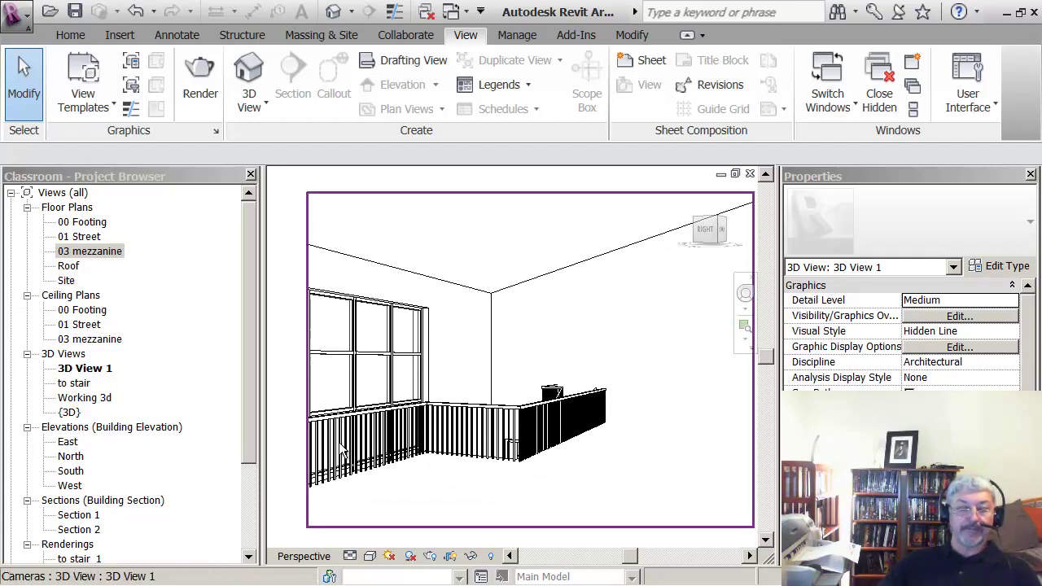
- Render the "to stair" 3D view at Medium quality and save the image to the project as "to stair_3"
double_click(71, 384)
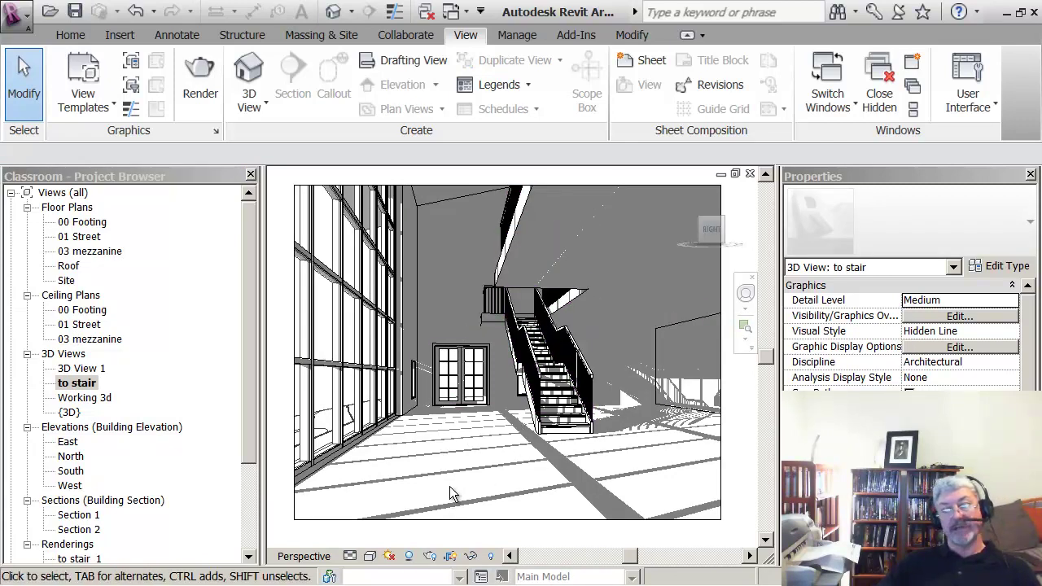
click(431, 557)
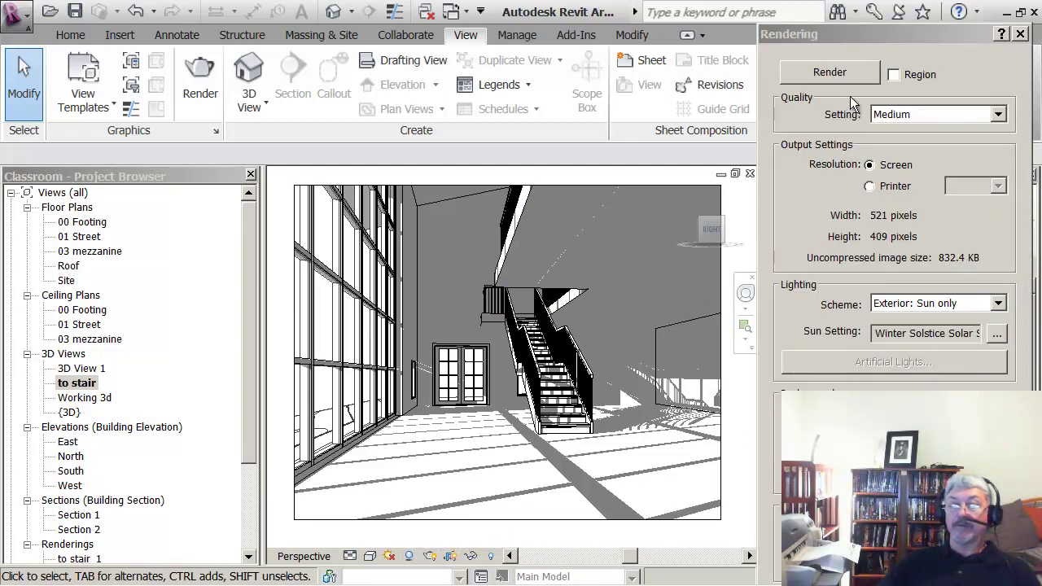
click(832, 76)
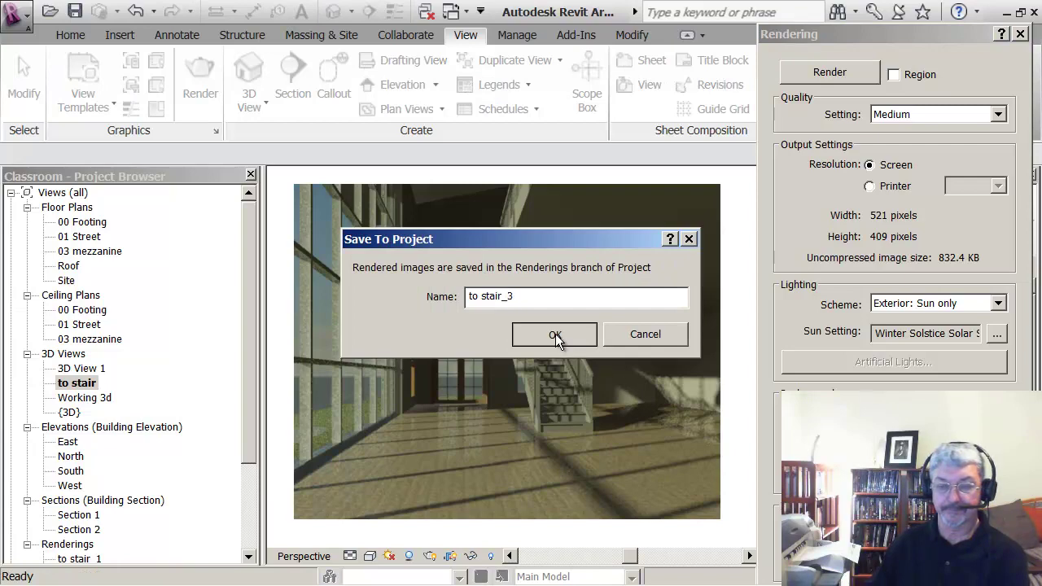
click(555, 333)
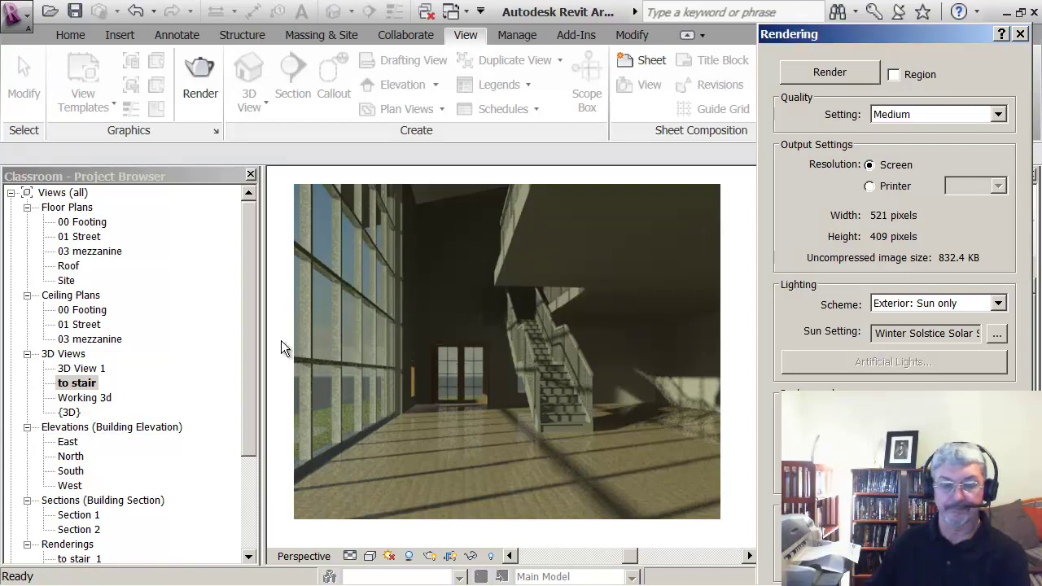
- Switch to the 01 Street ceiling plan showing the area around the stair
double_click(85, 370)
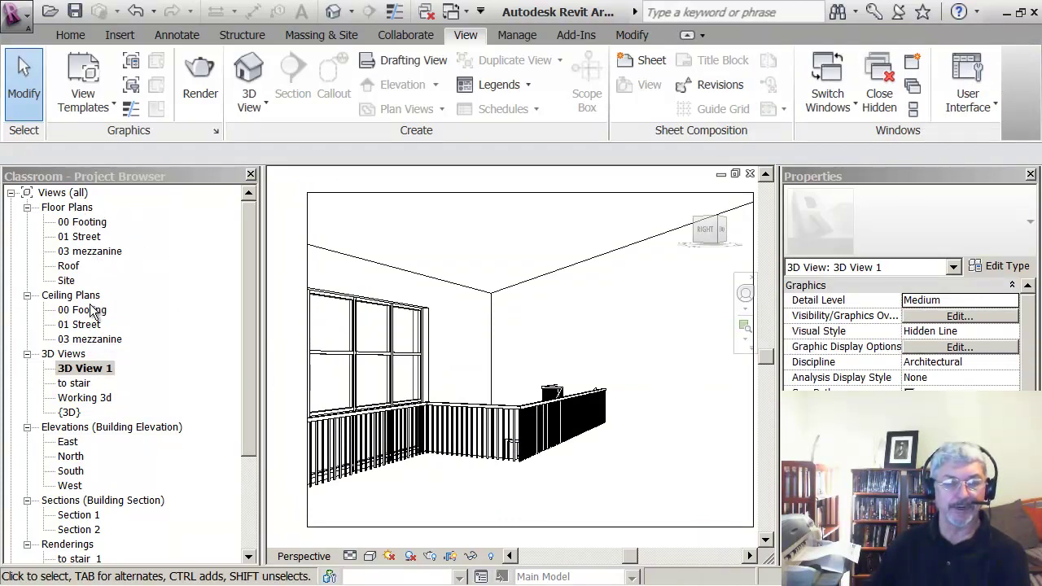
double_click(85, 325)
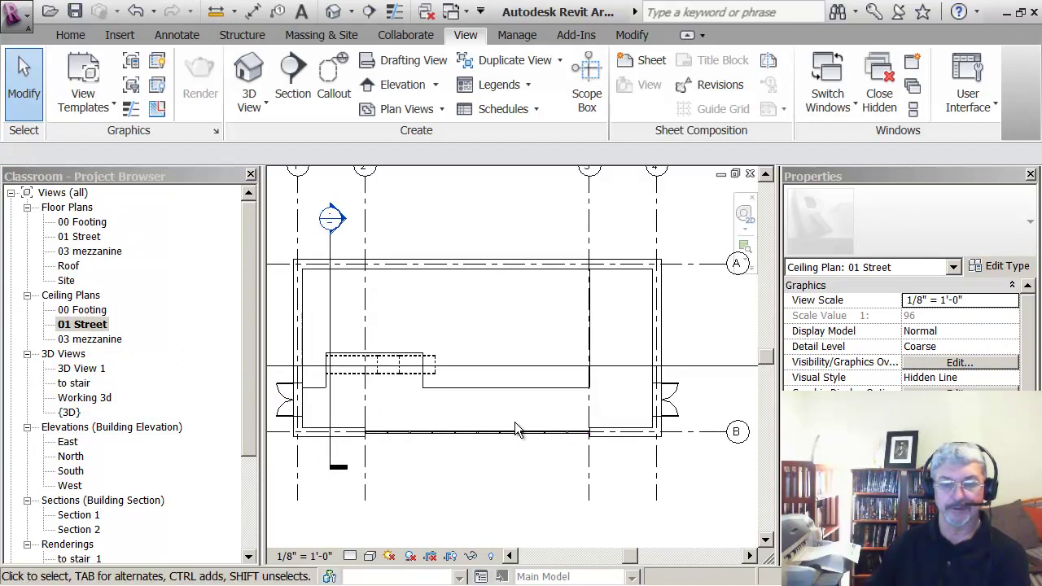
scroll(430, 390, up, 1)
middle_drag(430, 390, 504, 406)
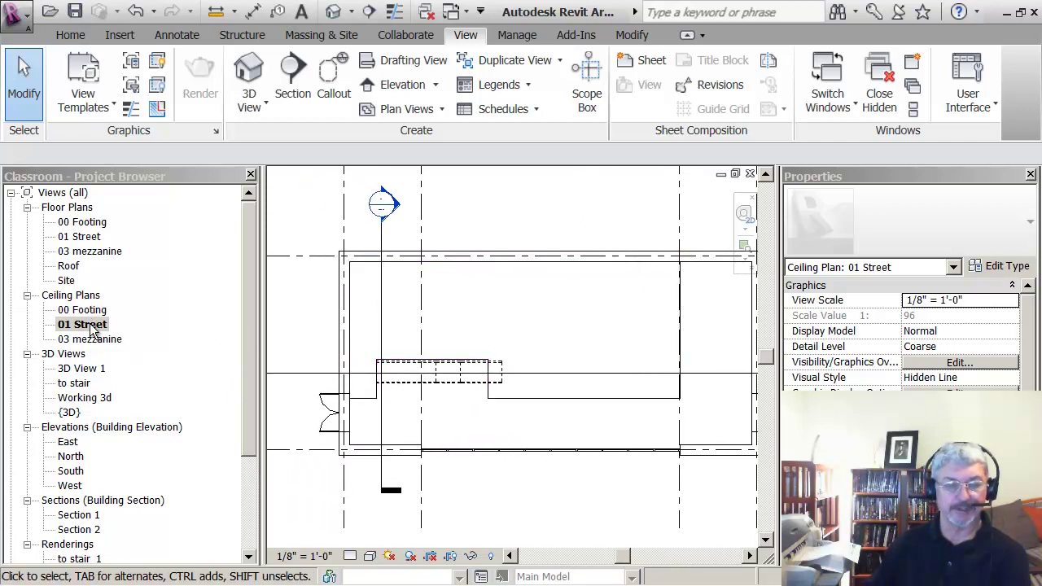
scroll(393, 390, up, 1)
middle_drag(394, 390, 382, 428)
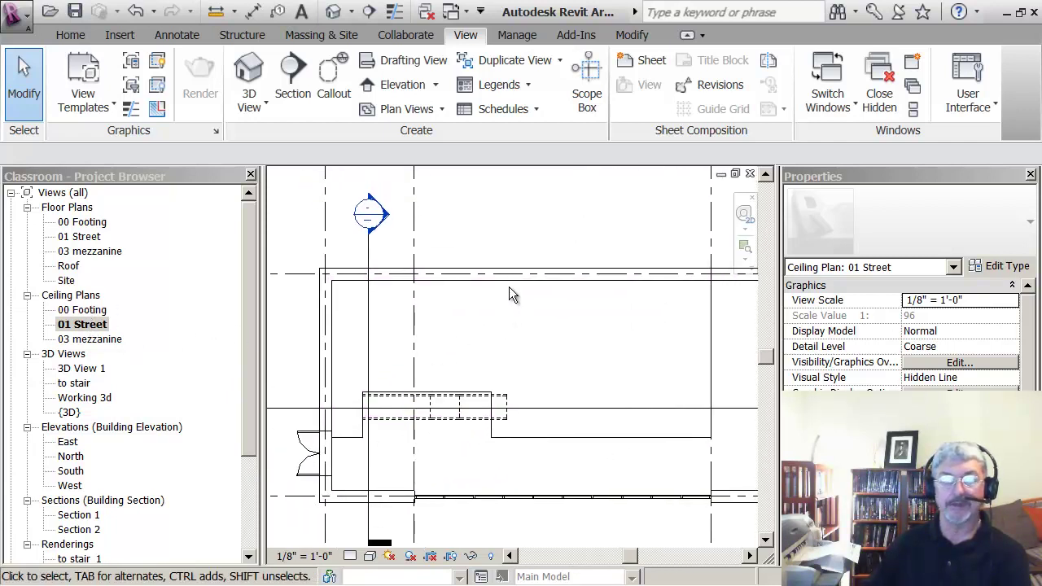
- Start a sketched 2' x 4' ACT System ceiling on level 01 Street, saving the project when reminded
click(72, 35)
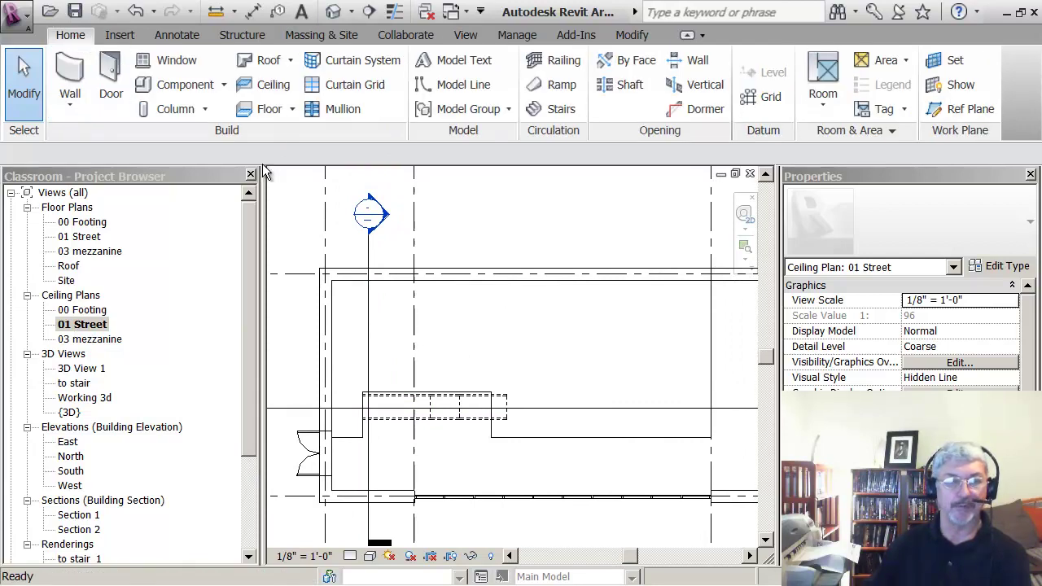
click(273, 85)
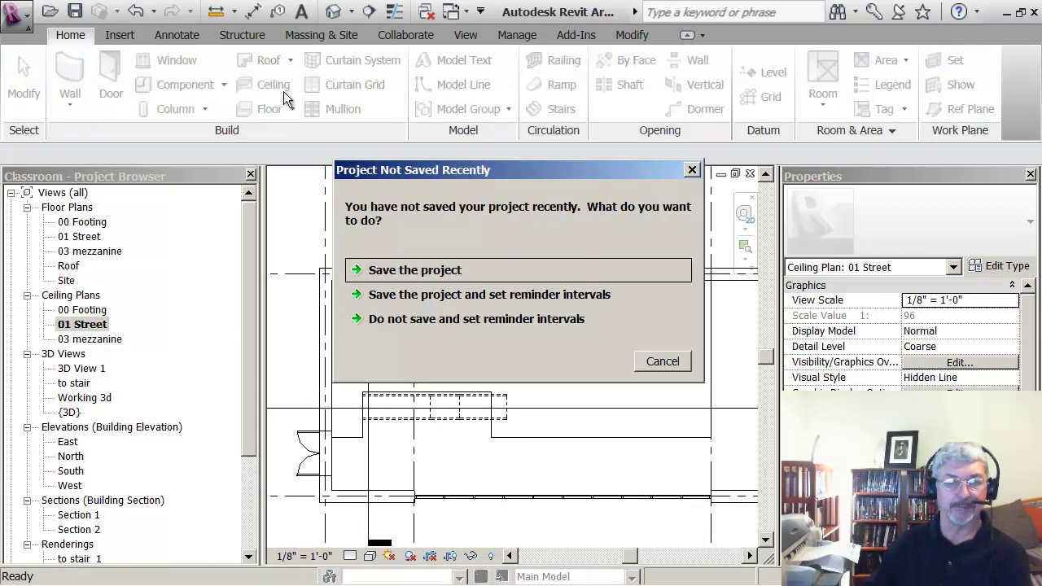
click(431, 272)
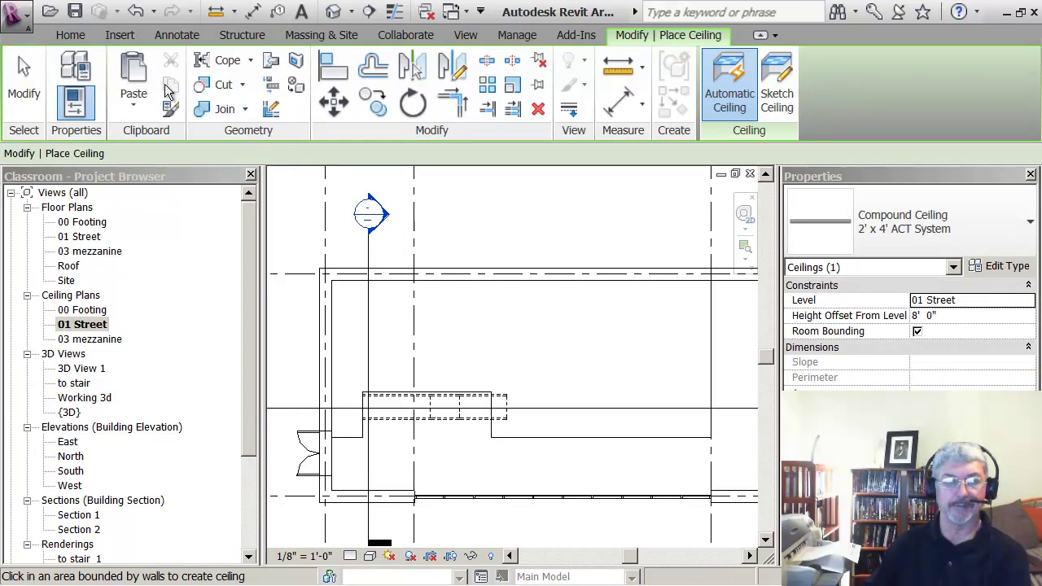
click(71, 35)
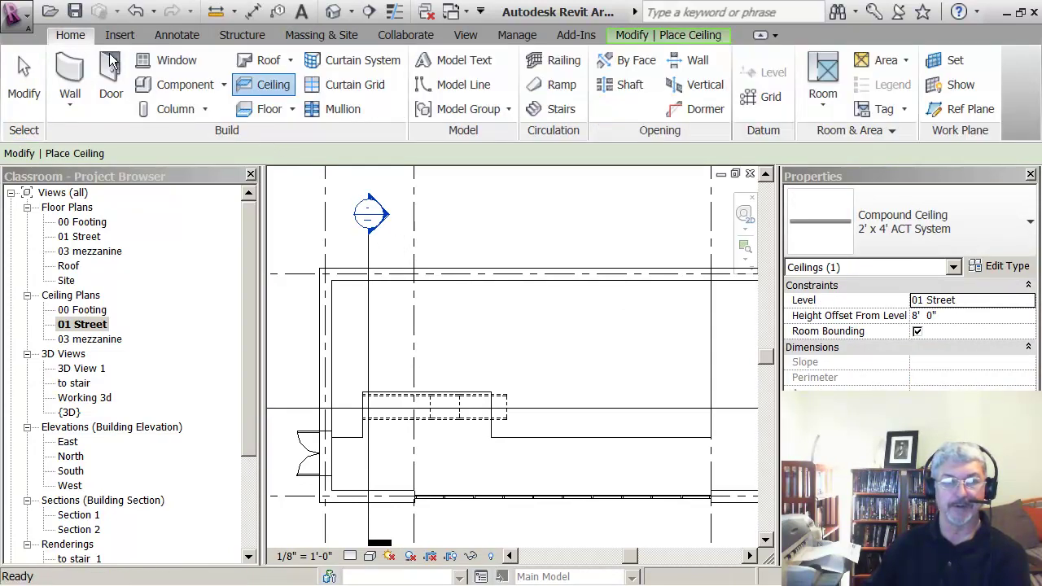
click(272, 91)
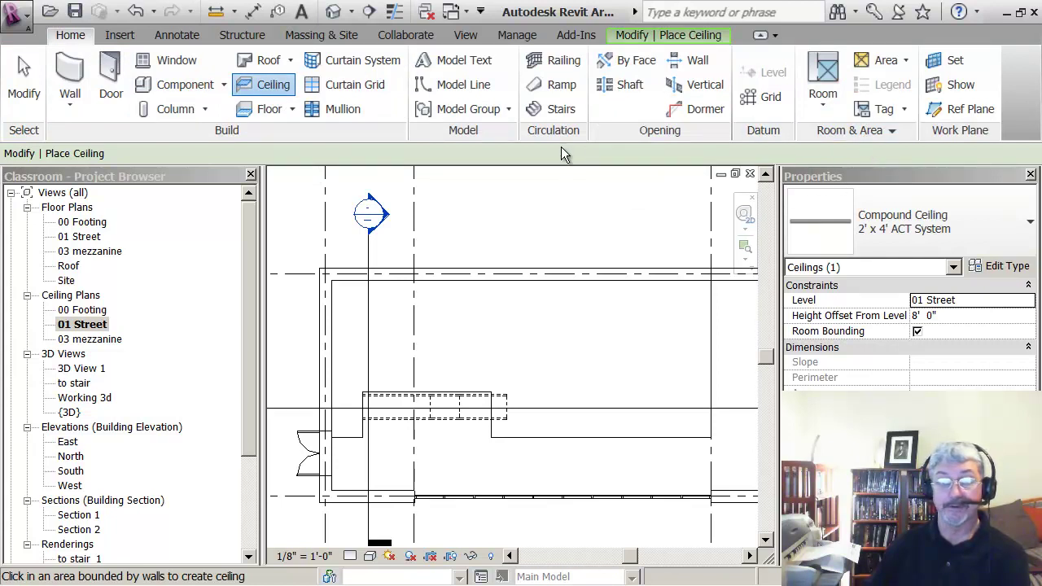
click(287, 88)
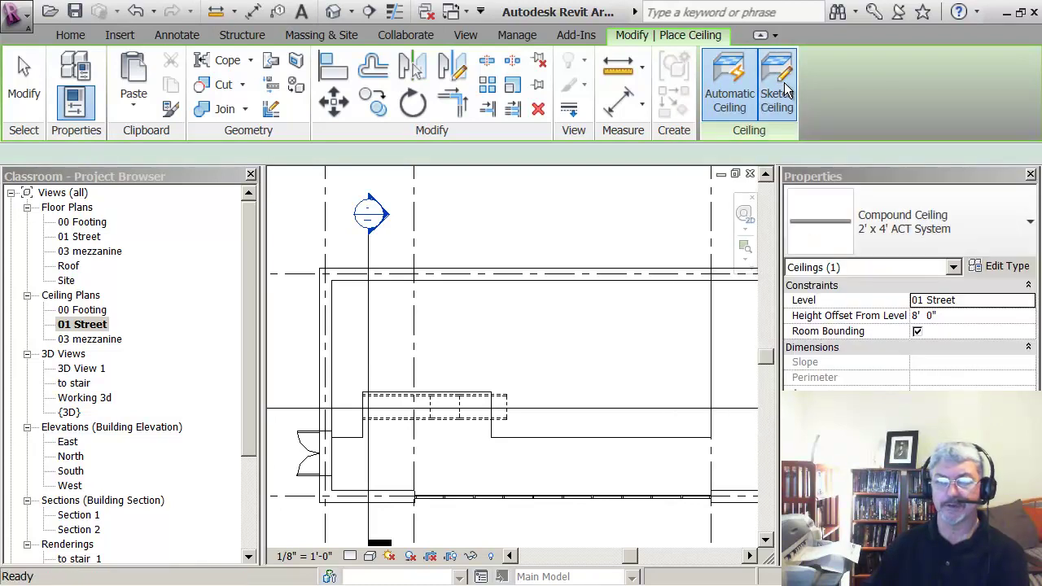
click(784, 82)
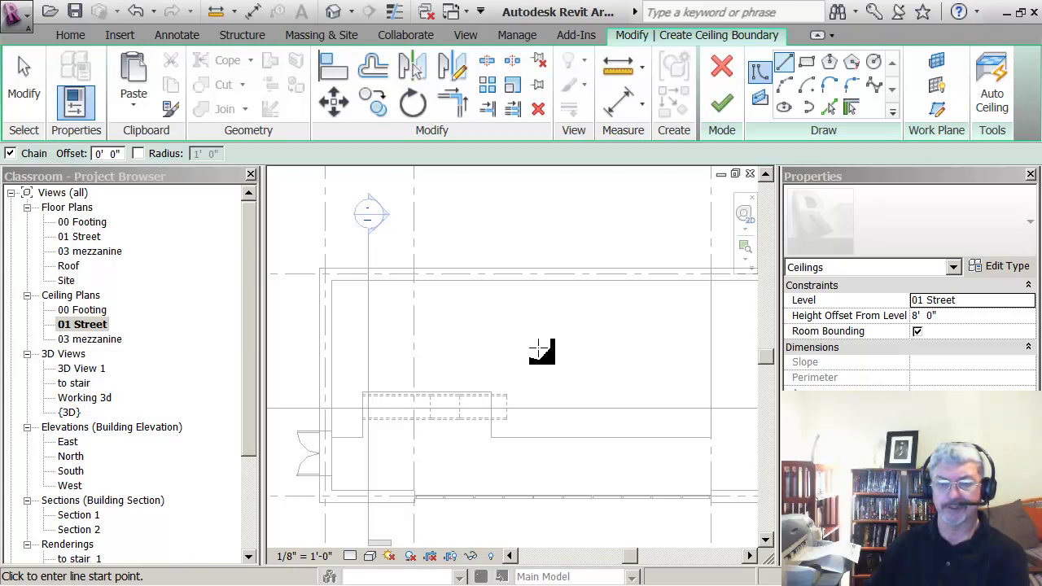
- Sketch a stepped chain of four ceiling boundary lines in the open area between grids 2 and 3, alternating horizontal and vertical toward grid B
click(551, 317)
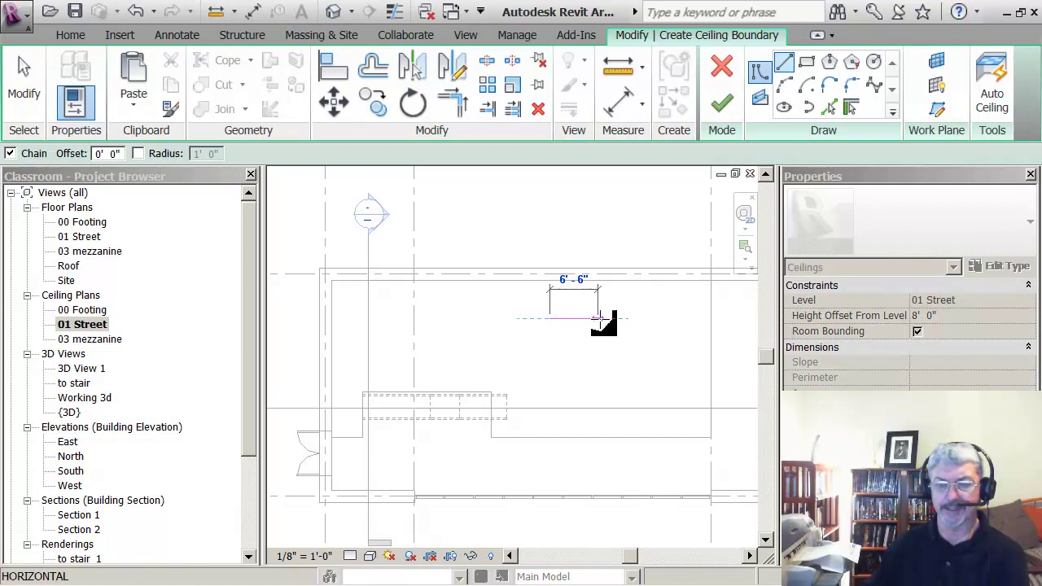
click(639, 318)
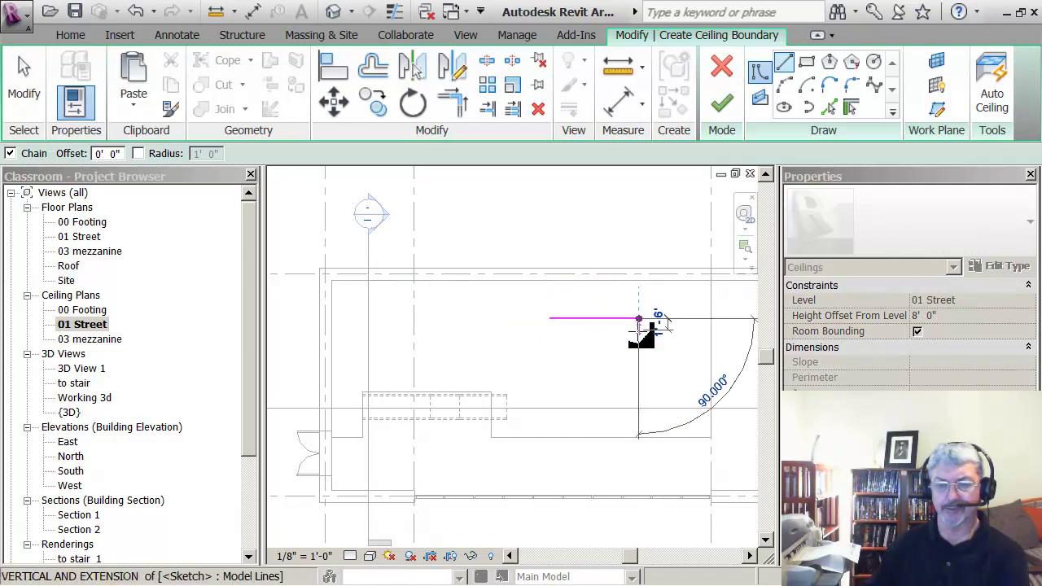
click(639, 377)
click(661, 377)
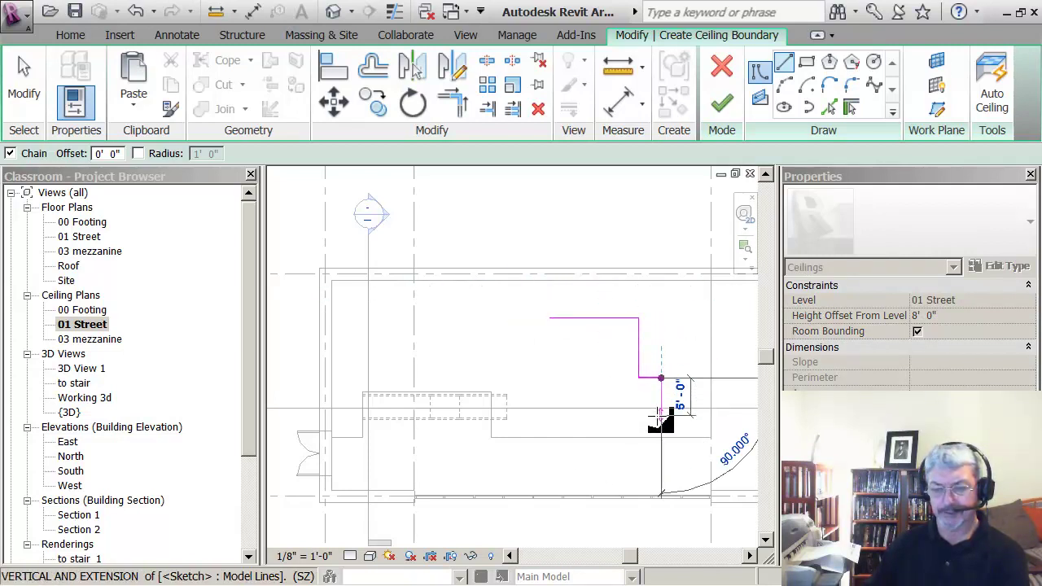
click(661, 419)
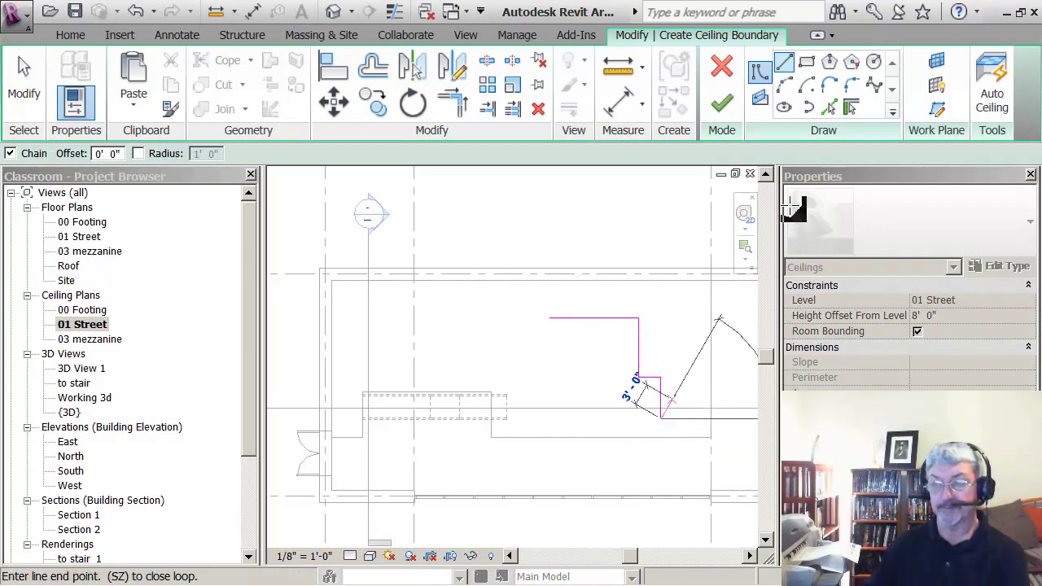
- Continue the boundary from the chain's lower end with a shallow arc toward the stair, bulging into the ceiling area
click(784, 85)
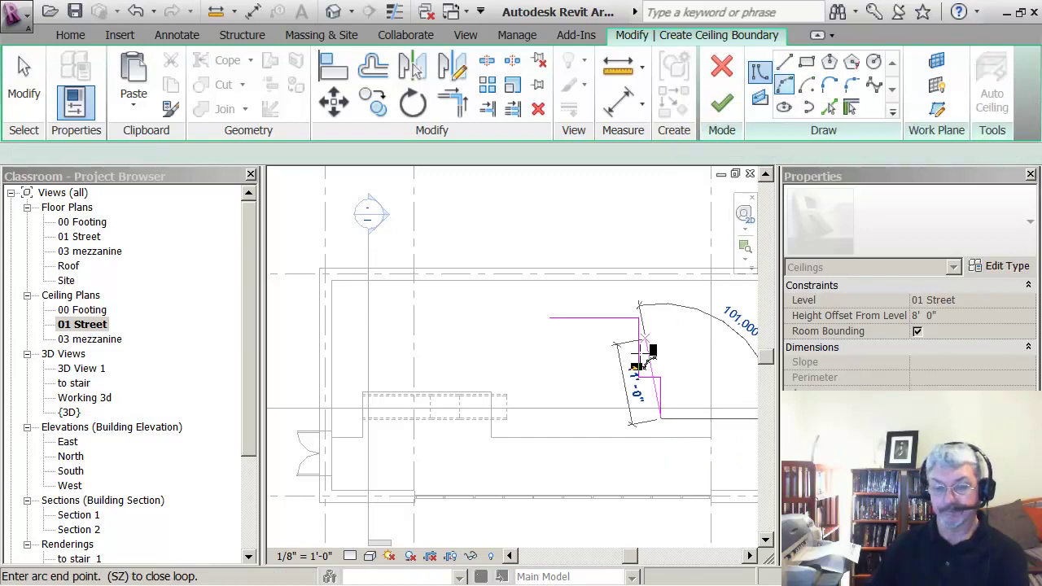
key(l)
key(i)
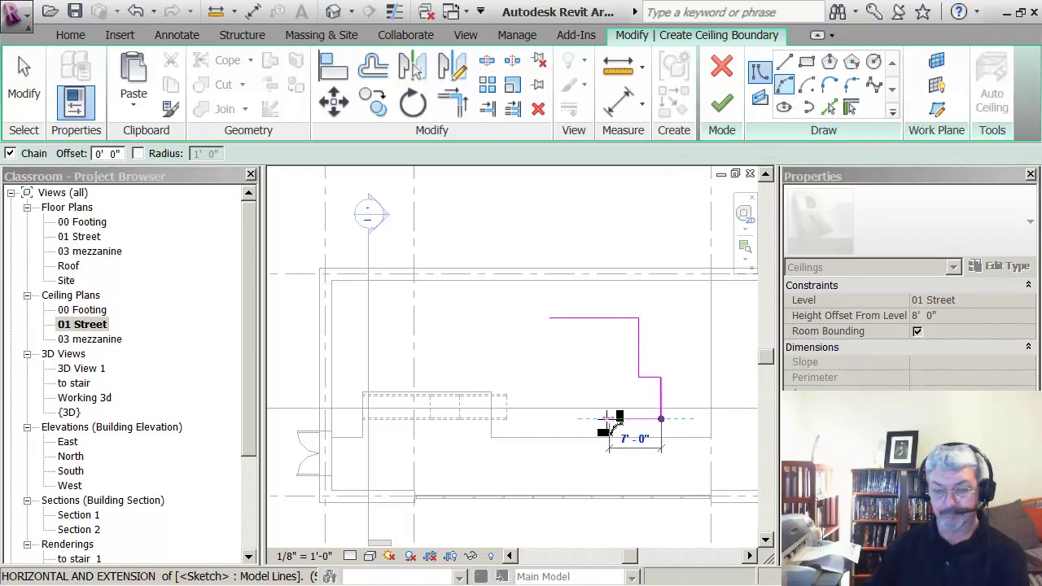
click(538, 419)
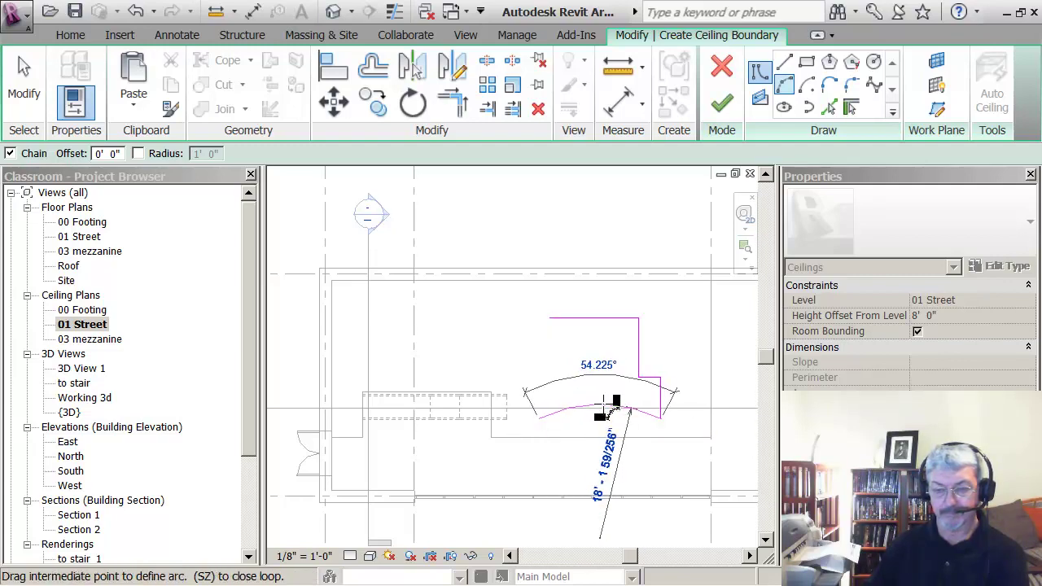
click(609, 402)
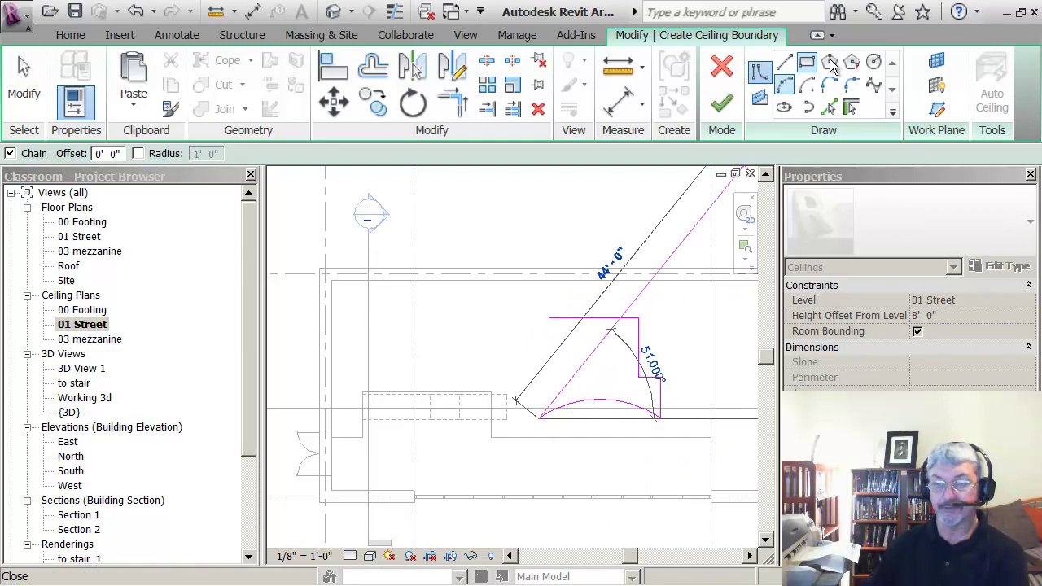
- Sketch a vertical boundary line from the arc's stair-side end toward grid A, ending just short of the upper horizontal line
click(784, 63)
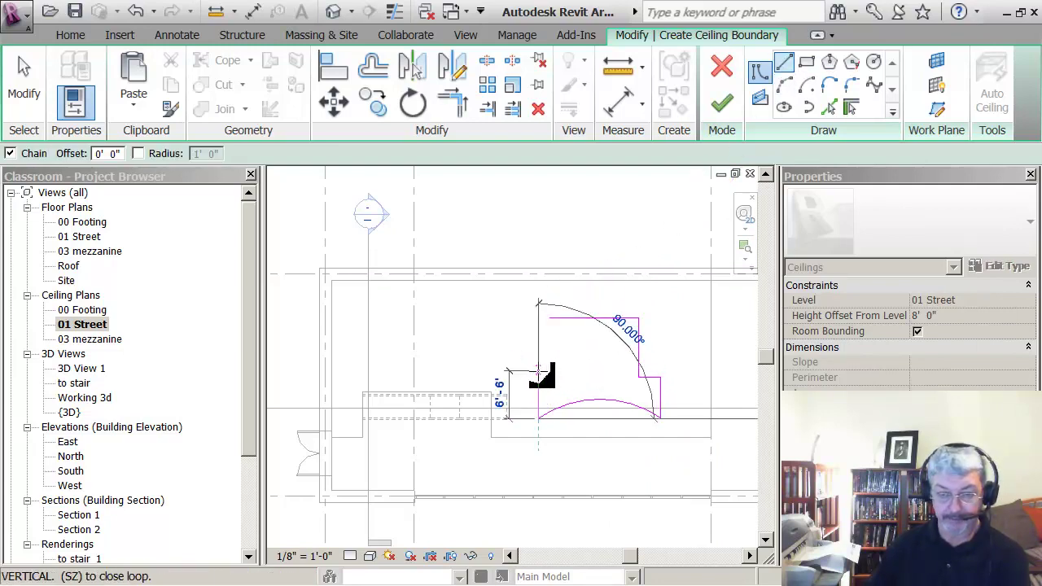
click(538, 337)
middle_drag(563, 346, 553, 330)
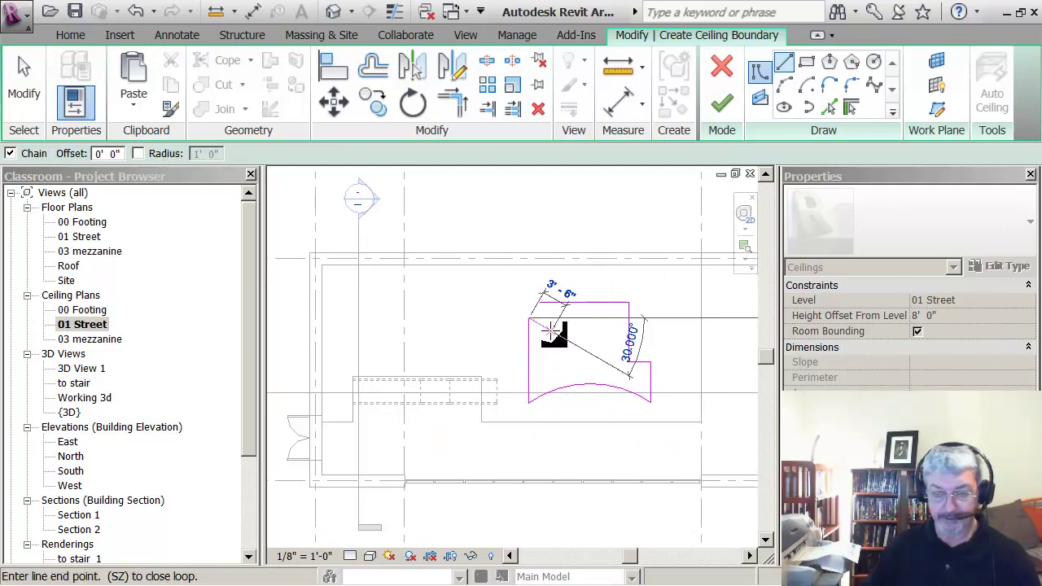
key(Escape)
key(Escape)
- Trim the upper horizontal line and the stair-side vertical line to a corner, closing the ceiling boundary
scroll(542, 319, up, 2)
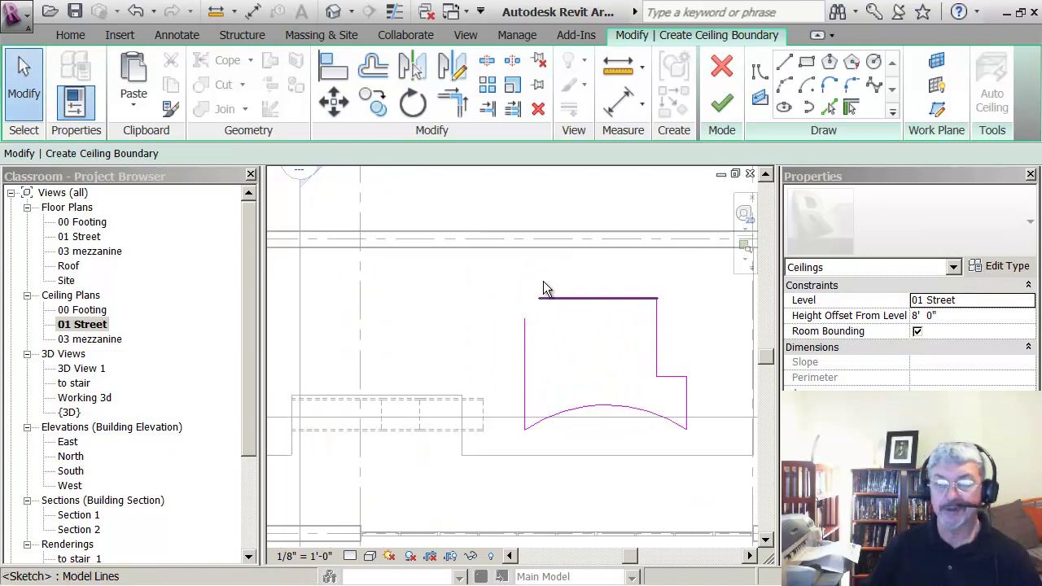
click(452, 102)
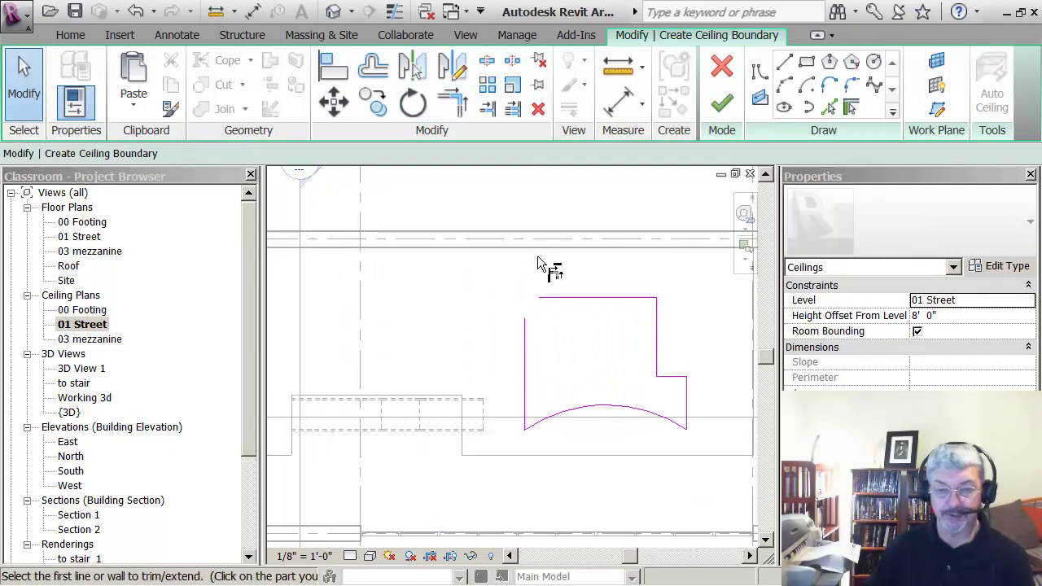
click(550, 298)
click(526, 326)
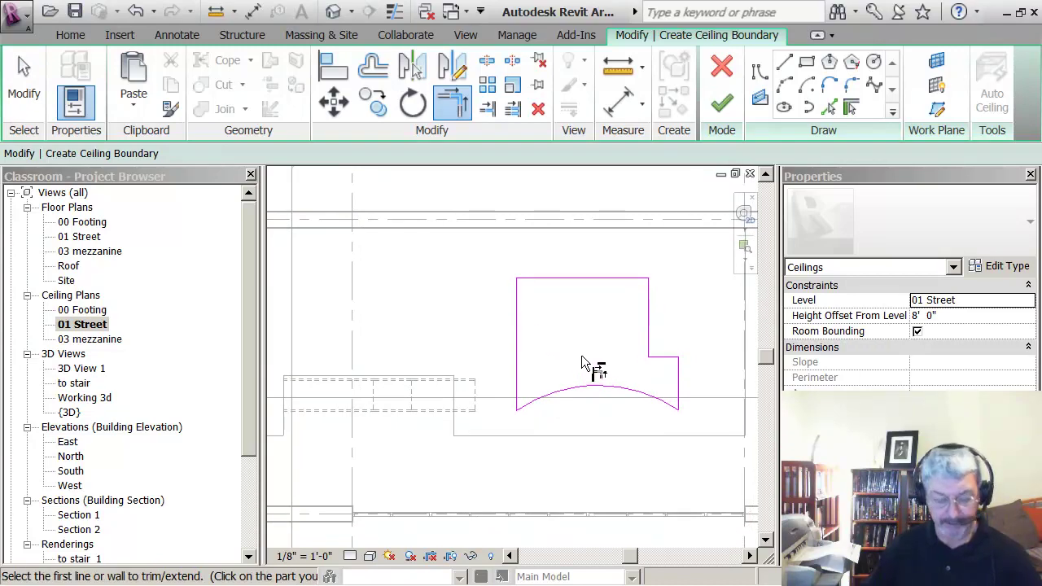
- Reshape the boundary's lower arc so it bulges outward, toward grid B instead of into the ceiling area
key(Escape)
key(Escape)
click(595, 383)
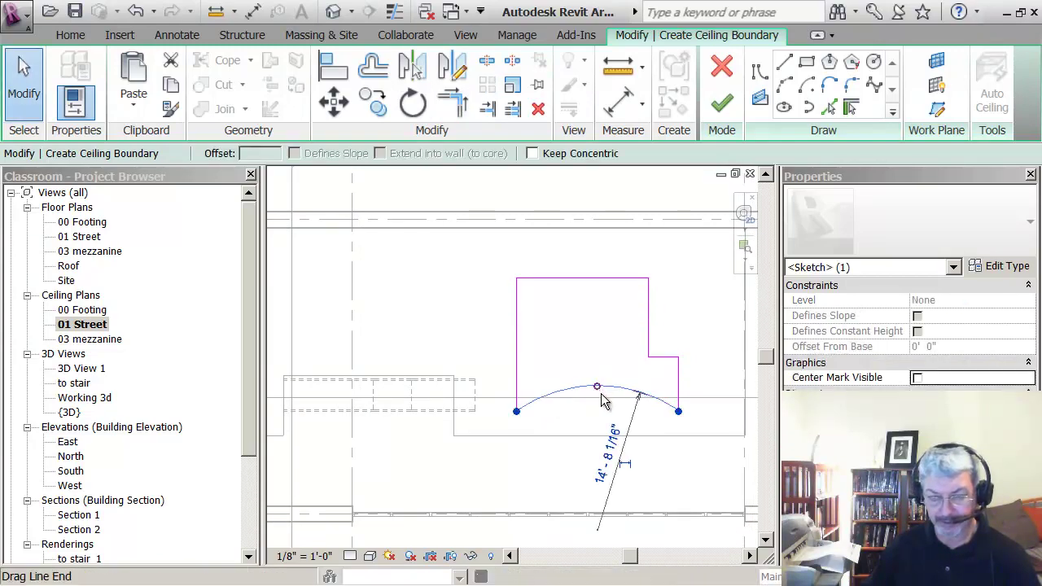
mouse_move(599, 392)
mouse_down()
mouse_move(610, 453)
mouse_move(606, 429)
mouse_up()
click(565, 352)
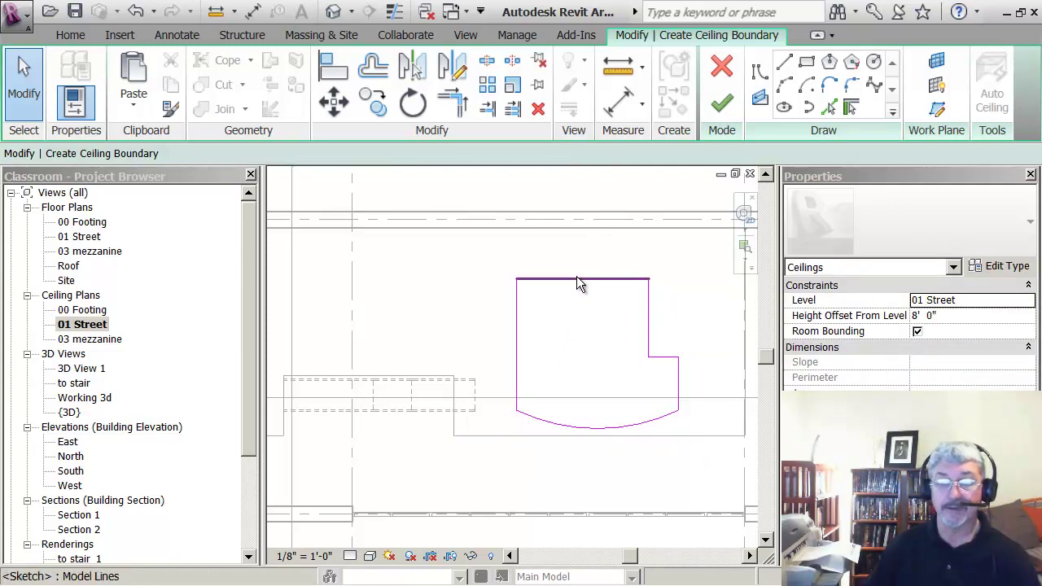
- Move the upper horizontal boundary line outward toward grid A and finish the ceiling sketch
click(577, 279)
drag(585, 279, 586, 254)
click(576, 313)
scroll(575, 312, down, 1)
mouse_move(575, 313)
middle_down()
mouse_move(588, 302)
mouse_move(581, 276)
middle_up()
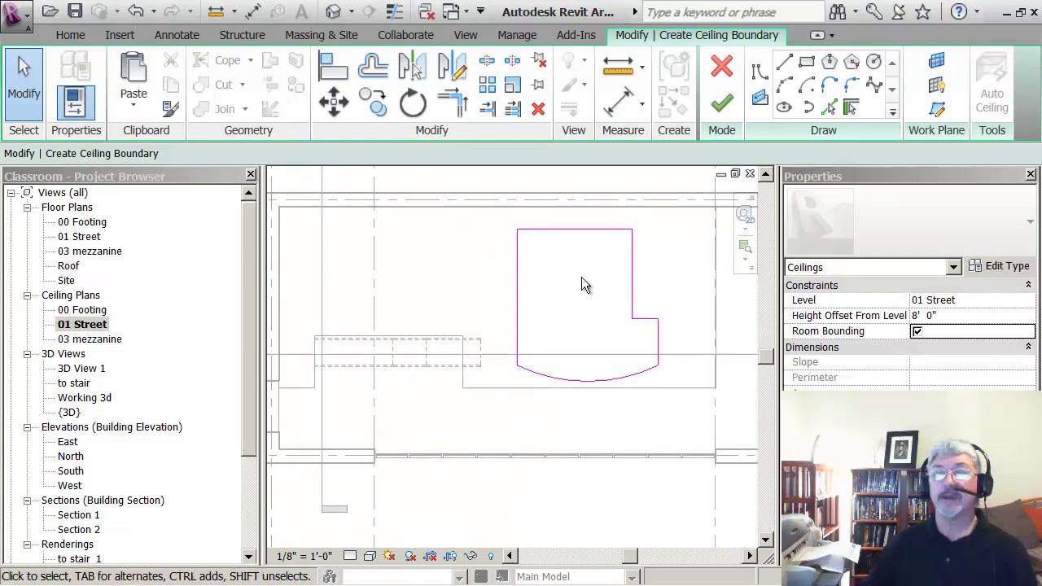
scroll(582, 278, up, 1)
click(721, 103)
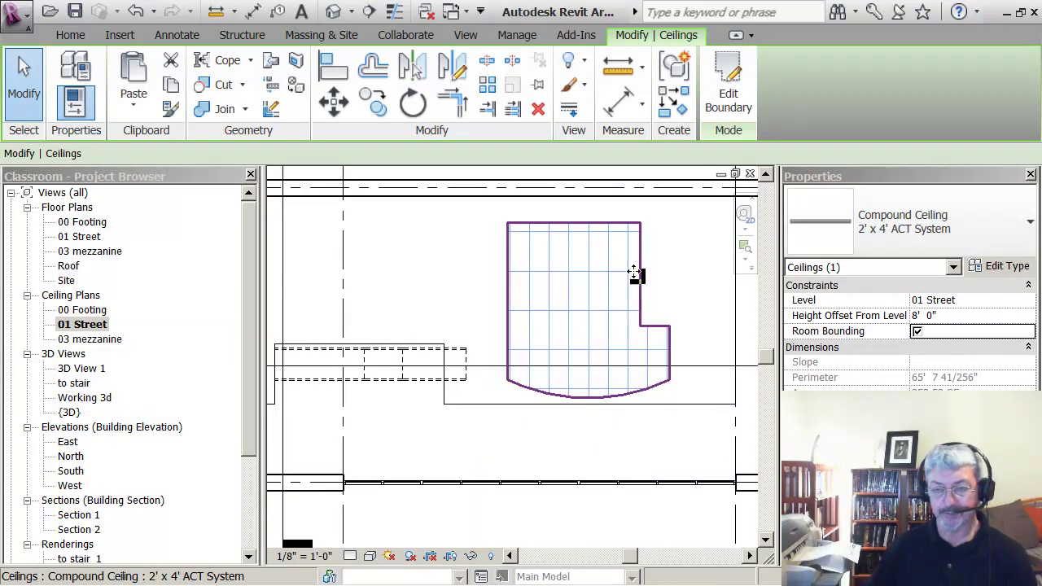
- Try the 2' x 2' ACT System type and the GWB on Mtl. Stud type on the new ceiling
click(971, 251)
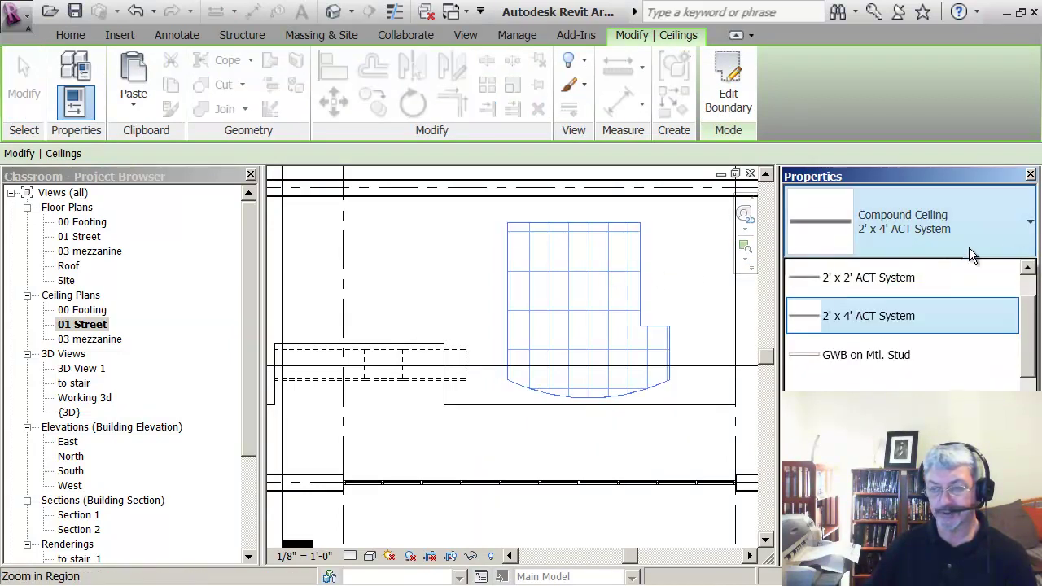
click(846, 279)
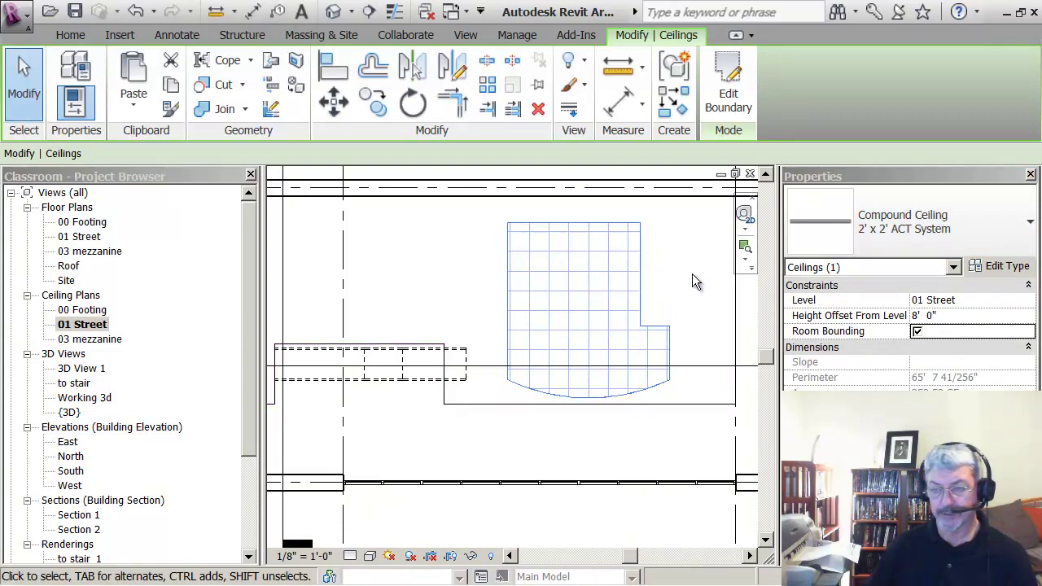
click(919, 236)
click(844, 357)
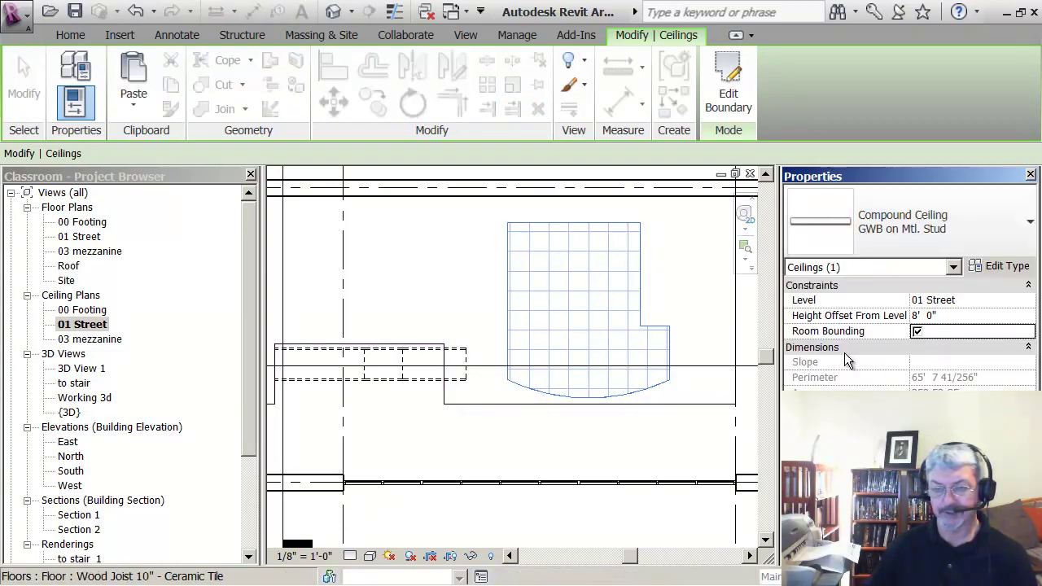
- Set the ceiling's type to 2' x 2' ACT System and deselect it
click(921, 223)
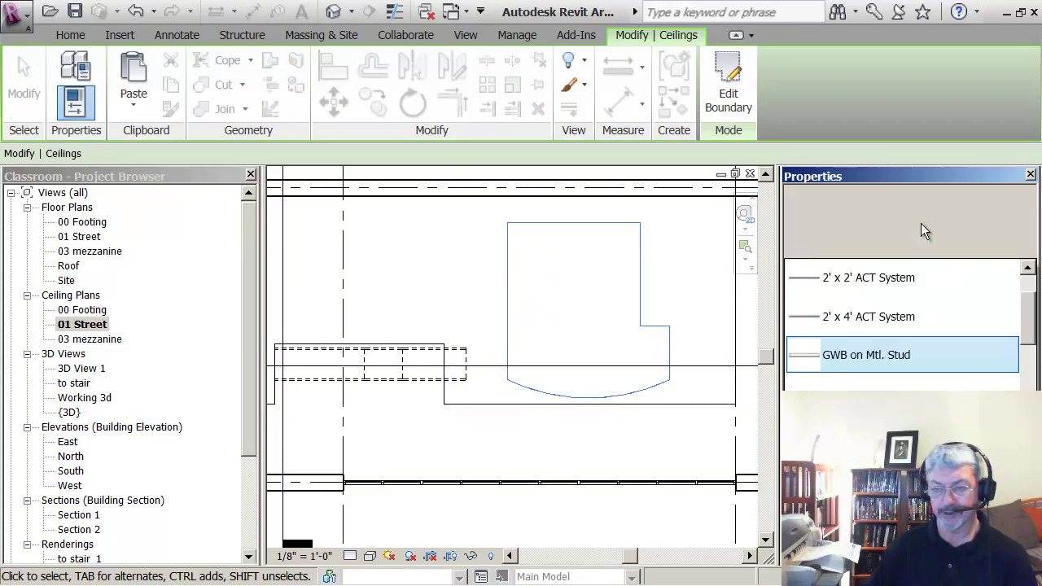
click(874, 279)
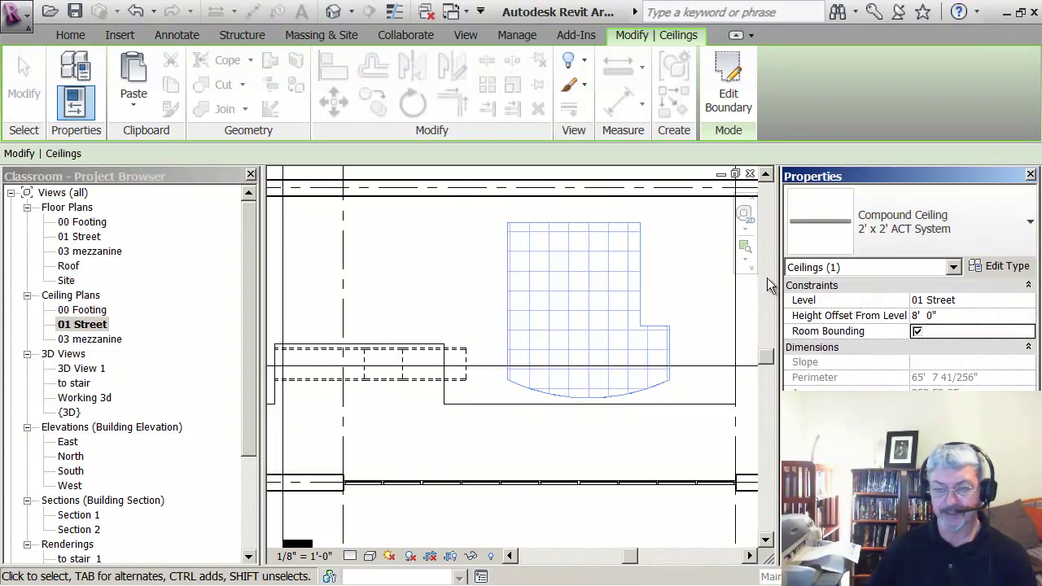
click(687, 266)
- Load the Downlight - Spot family from the Imperial Library's Lighting Fixtures folder for component placement
scroll(682, 265, down, 2)
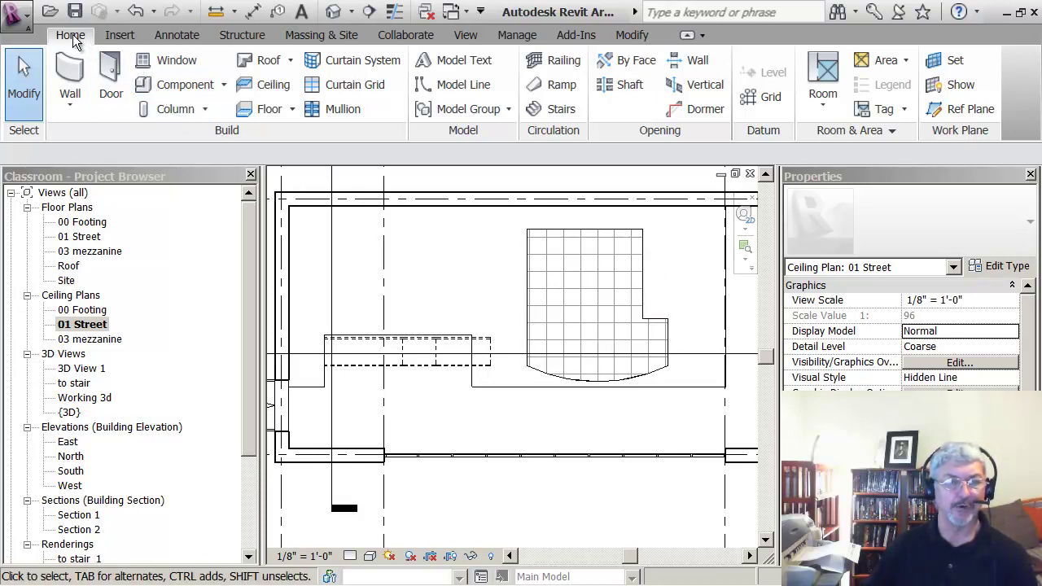
middle_drag(437, 259, 354, 285)
scroll(340, 289, up, 1)
scroll(340, 280, up, 1)
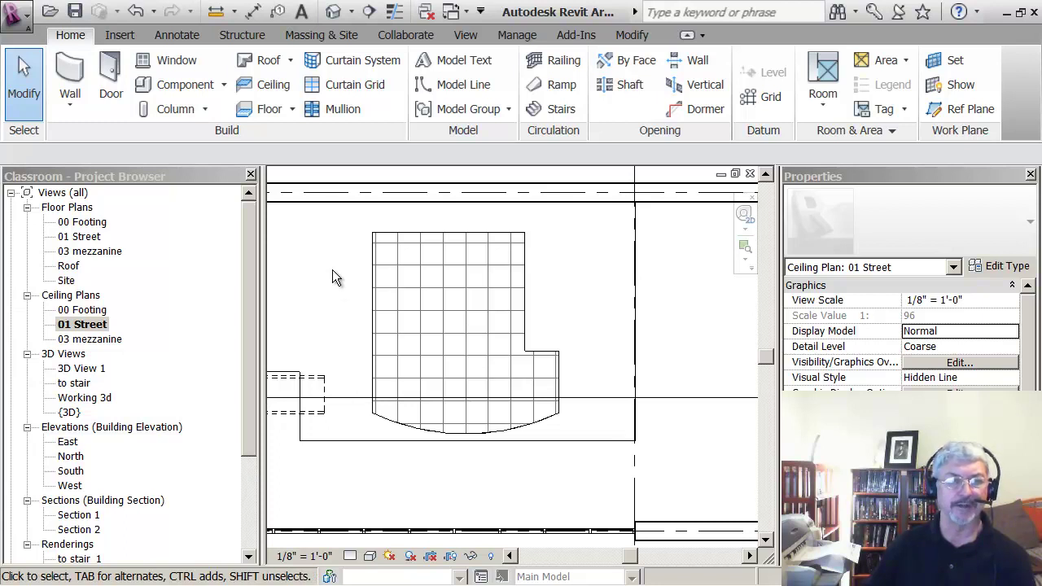
click(165, 84)
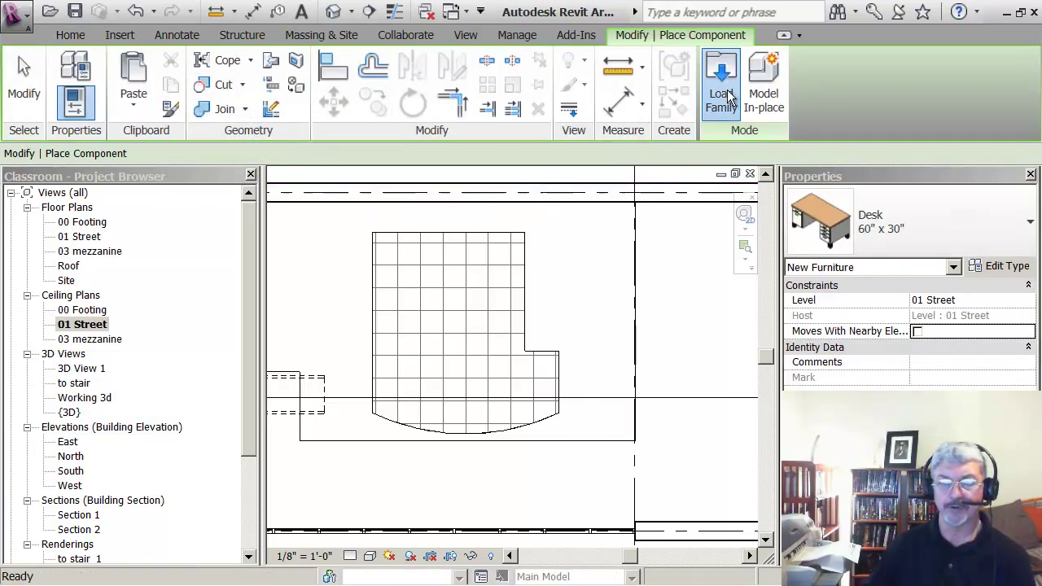
click(720, 74)
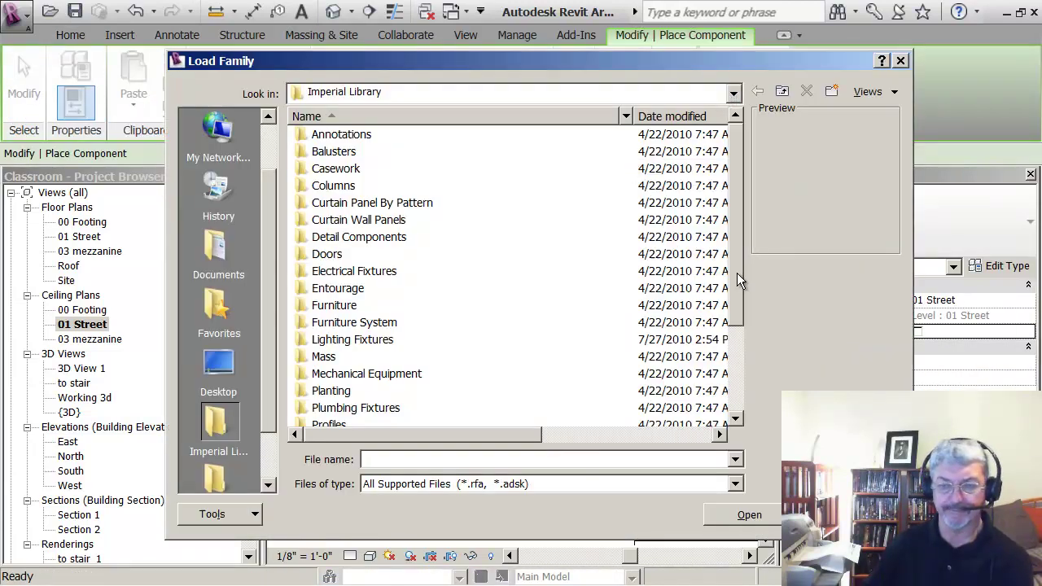
drag(736, 277, 683, 308)
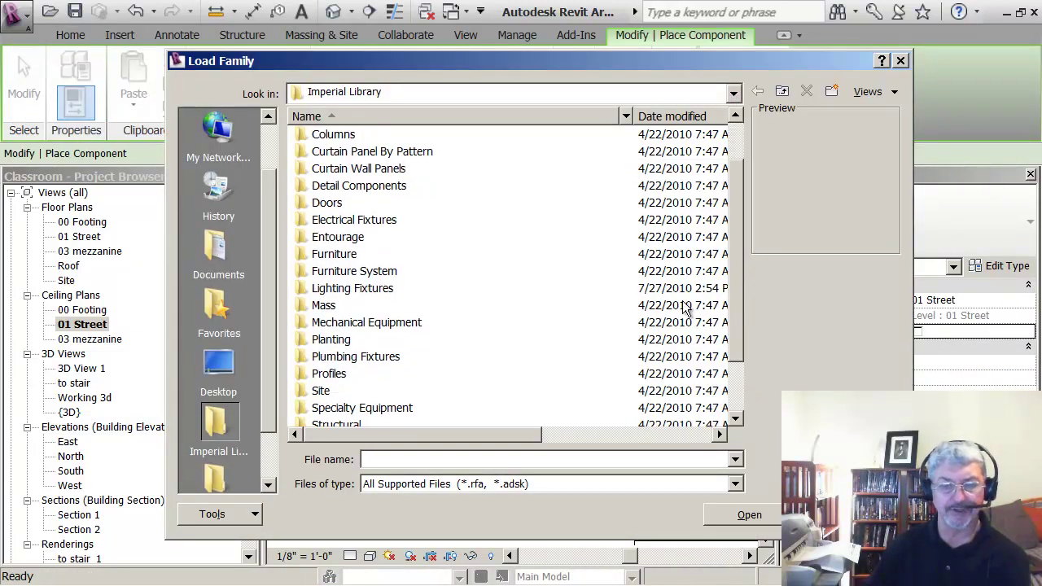
click(307, 291)
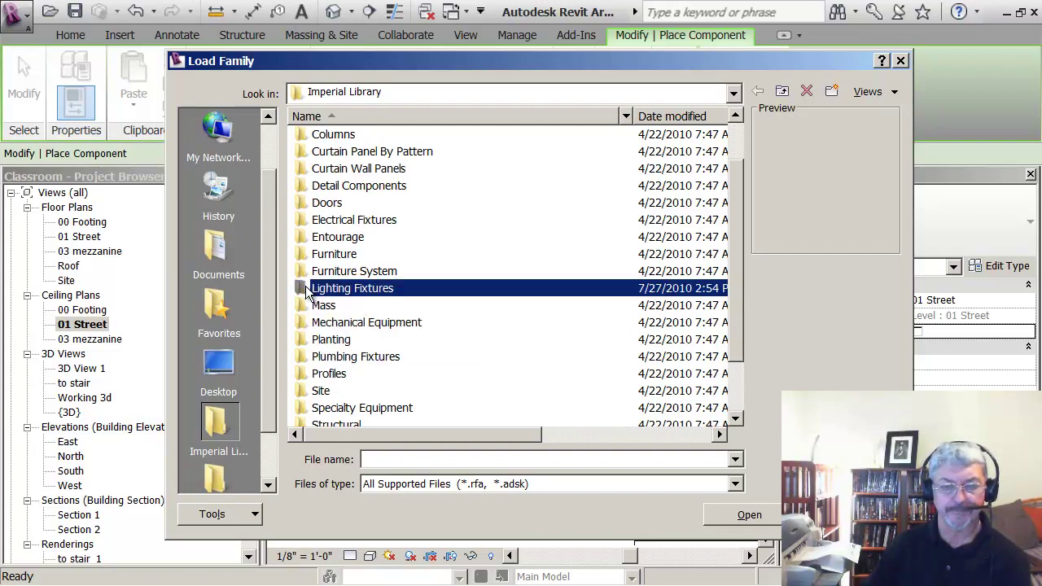
double_click(307, 292)
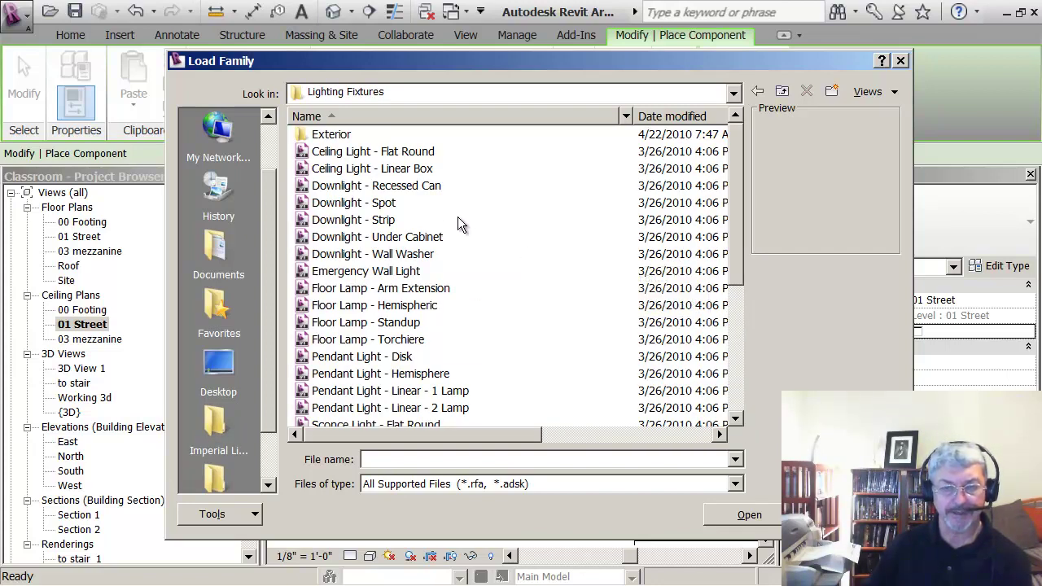
click(333, 208)
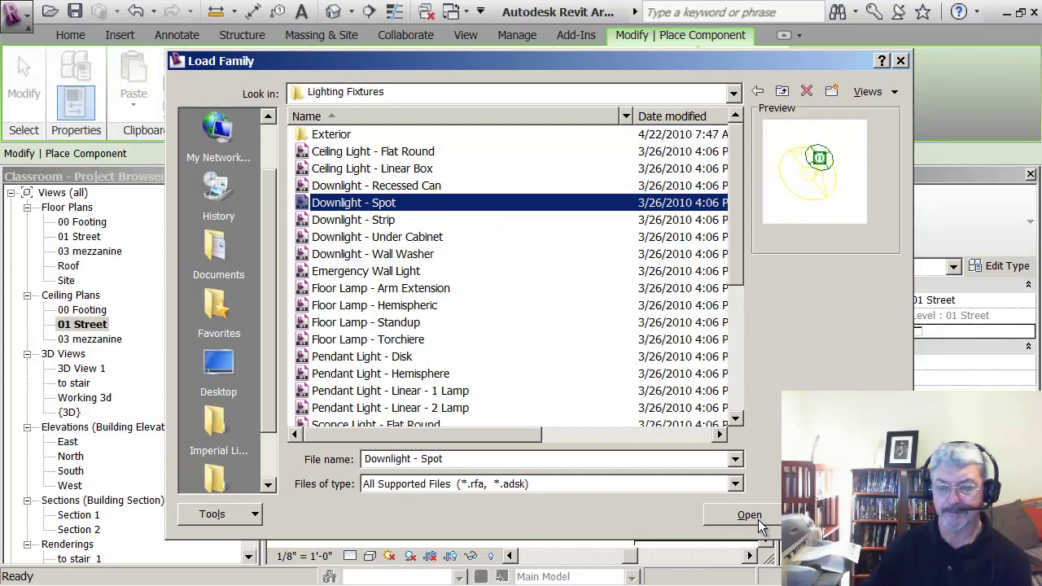
click(749, 516)
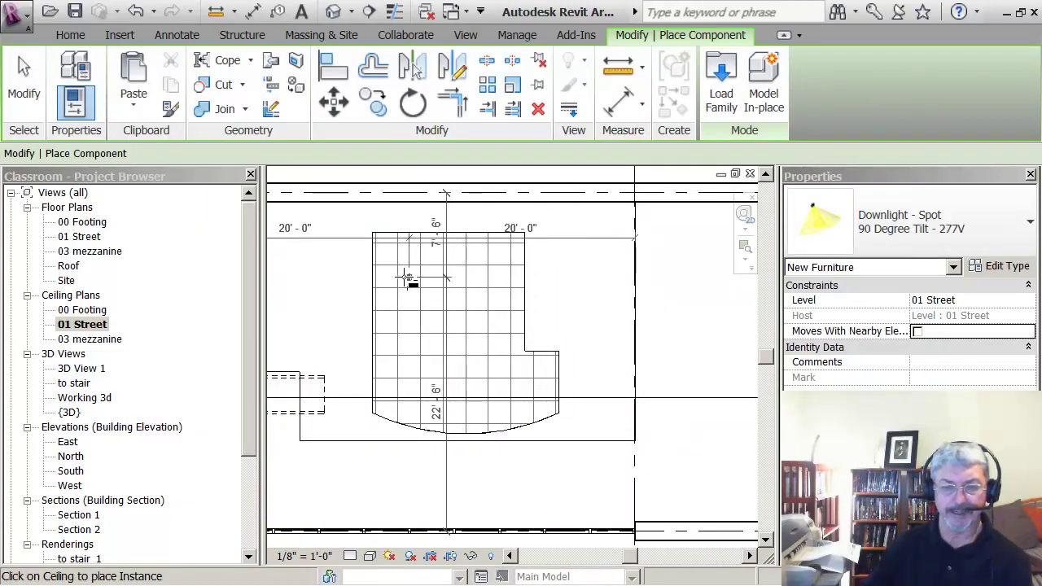
- Place four 90 Degree Tilt - 277V spot downlights on the ceiling in a square, 7' 6" and 13' 6" from grid A
click(387, 278)
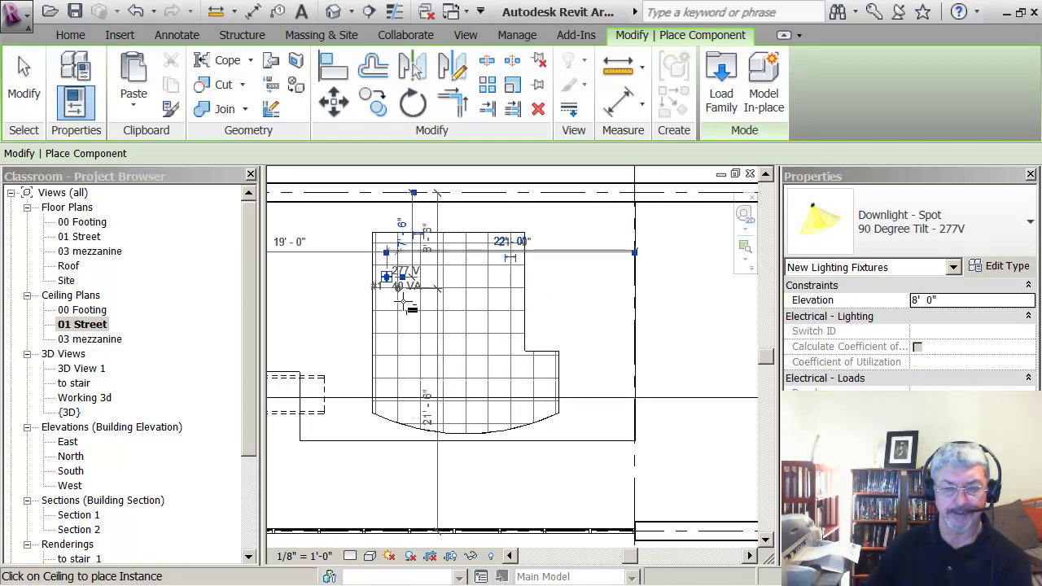
click(453, 279)
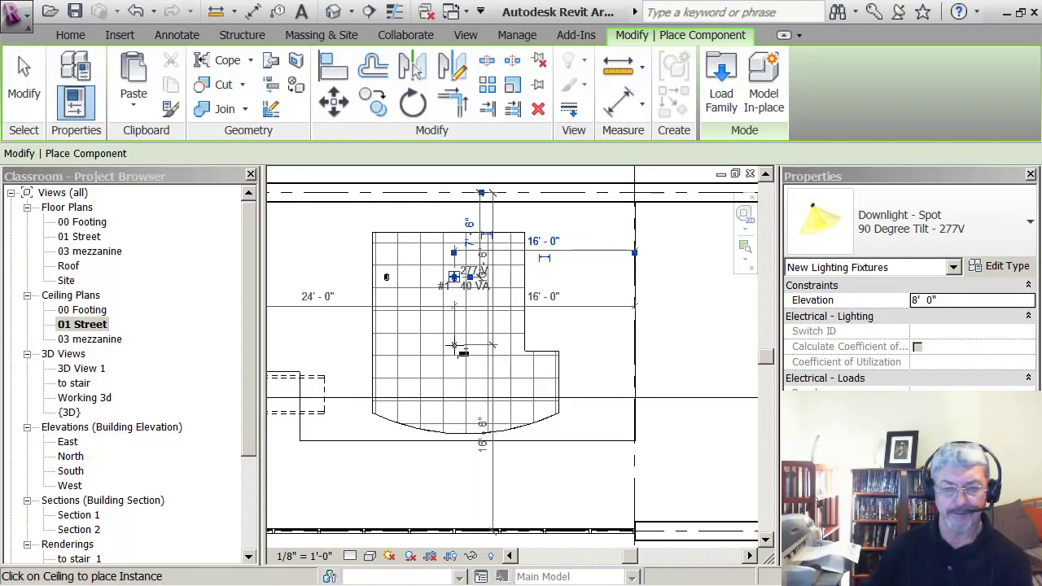
click(454, 344)
click(386, 344)
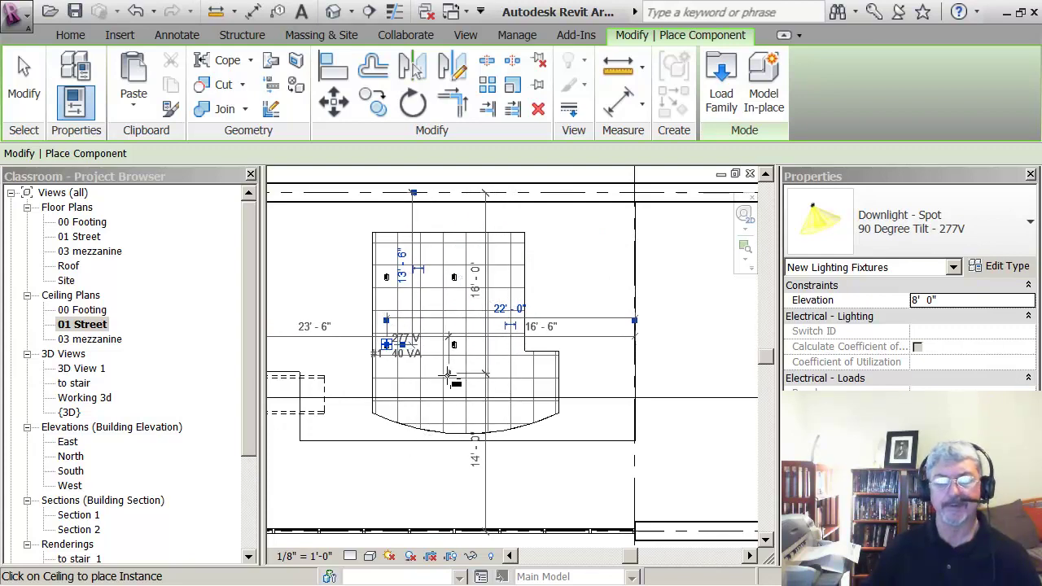
key(Escape)
key(Escape)
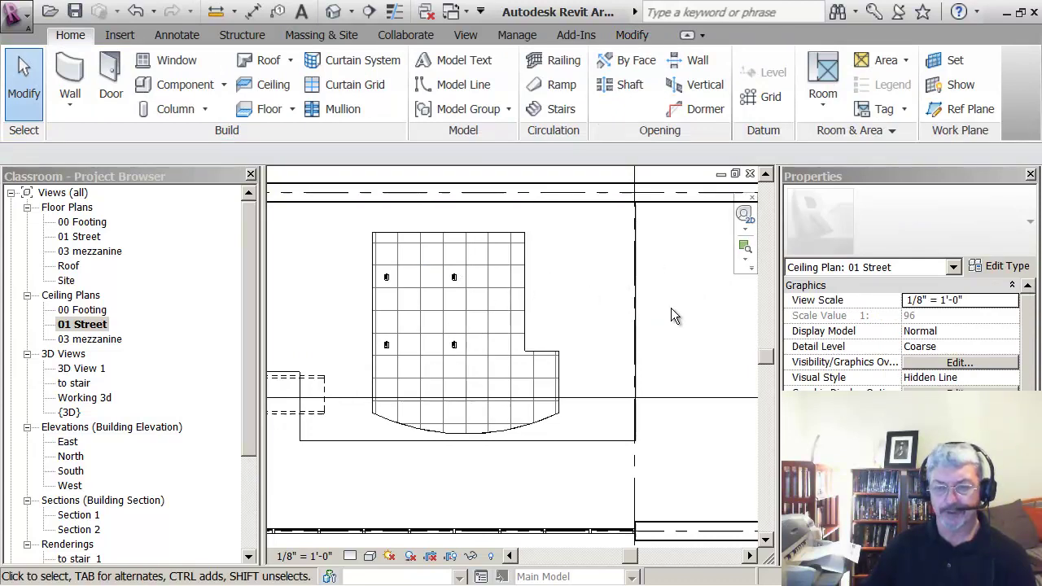
- Open the Section 2 view from its section marker in the ceiling plan and frame the new ceiling
scroll(674, 307, down, 4)
middle_drag(676, 306, 687, 354)
double_click(411, 238)
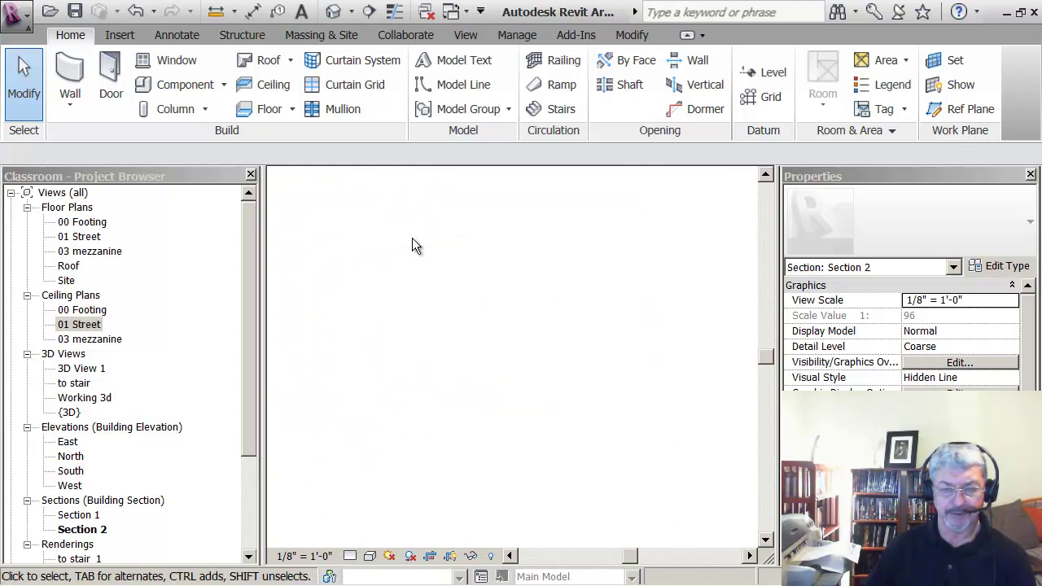
scroll(481, 457, up, 4)
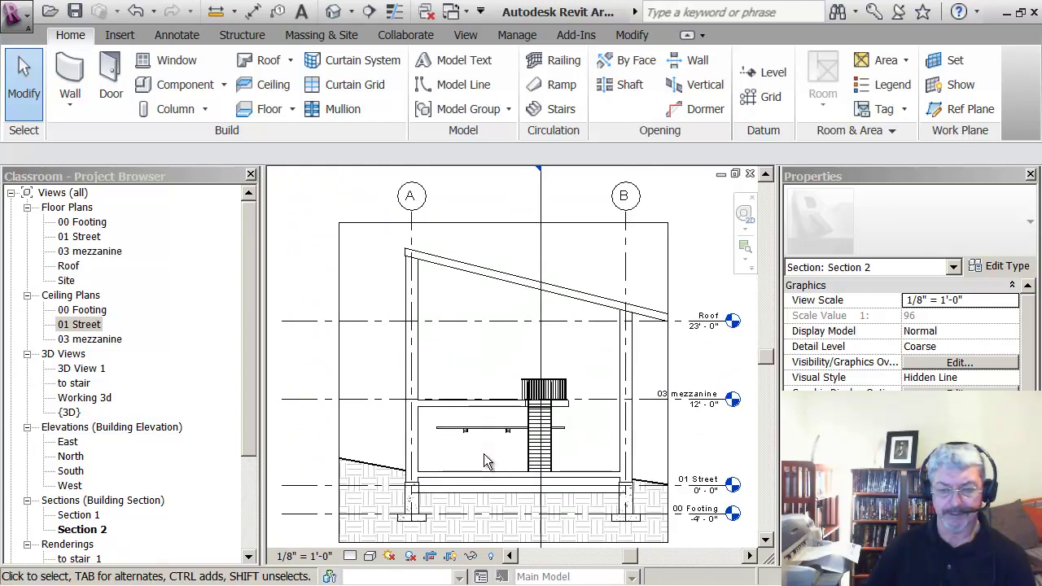
middle_drag(479, 451, 486, 432)
- Raise the ceiling to a height of 10' 0" above the 01 Street level in the section
click(486, 398)
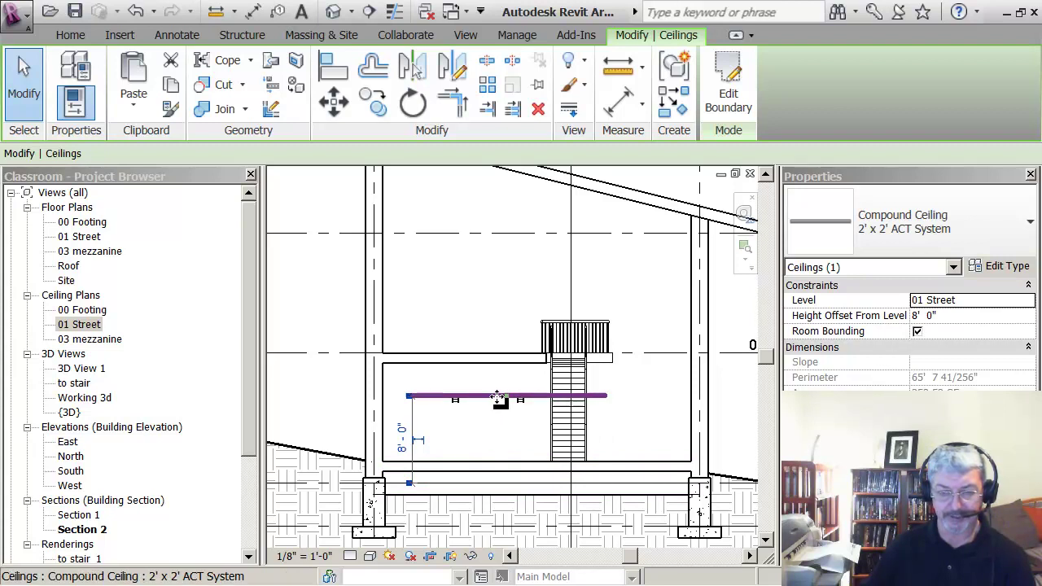
drag(499, 393, 499, 372)
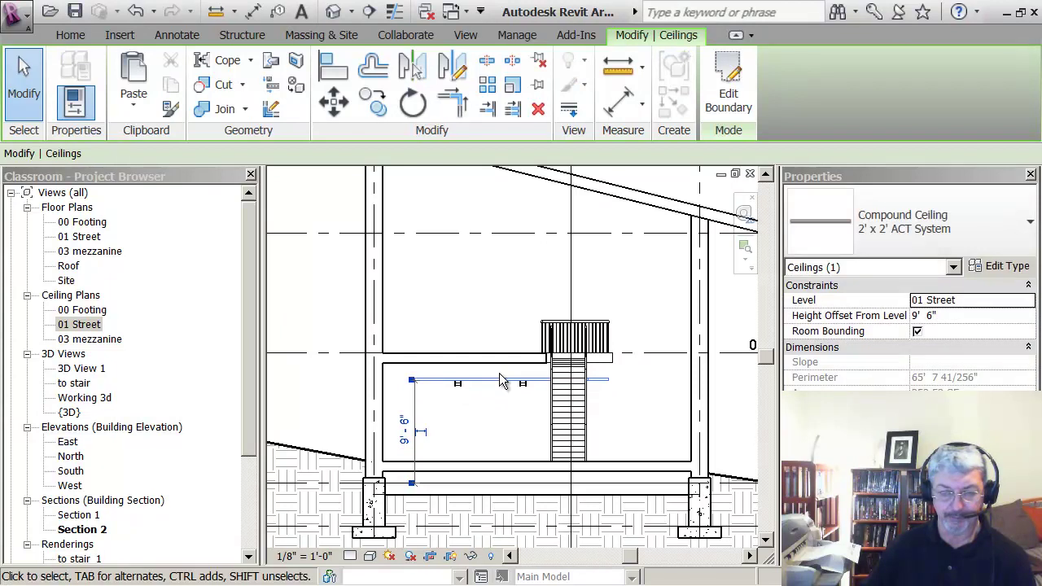
click(412, 440)
text(10)
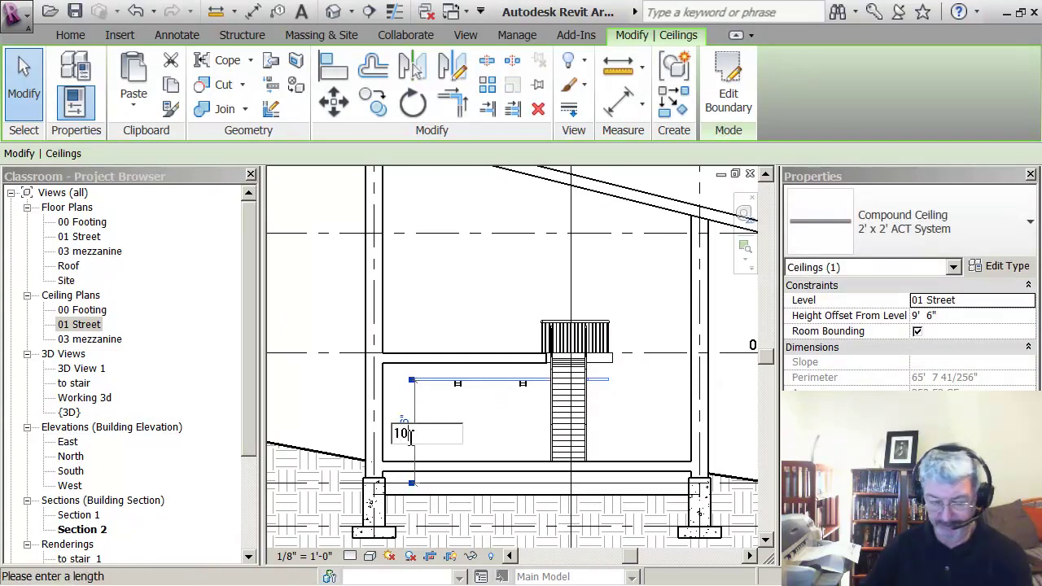
key(Return)
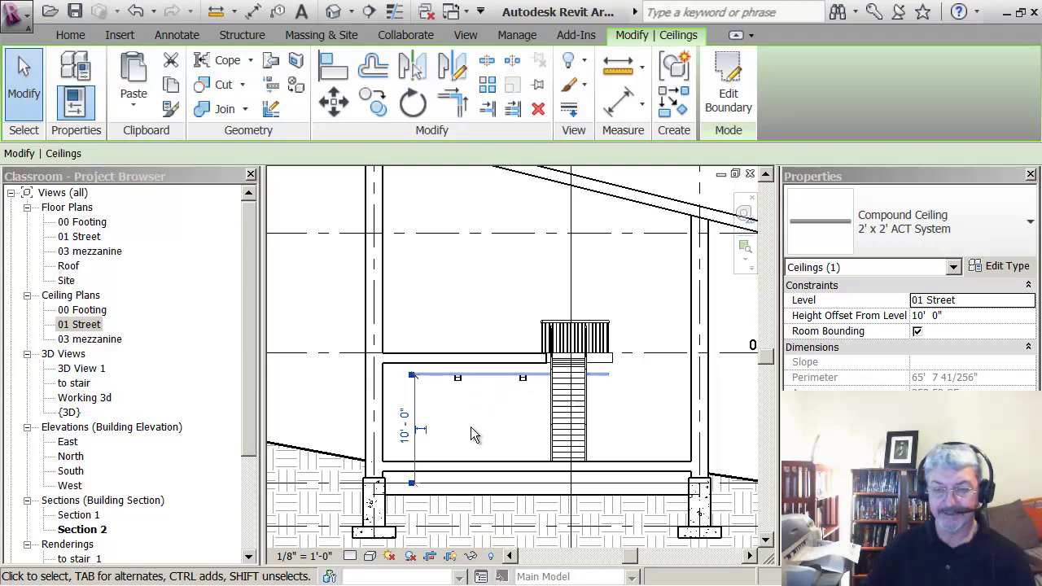
click(470, 428)
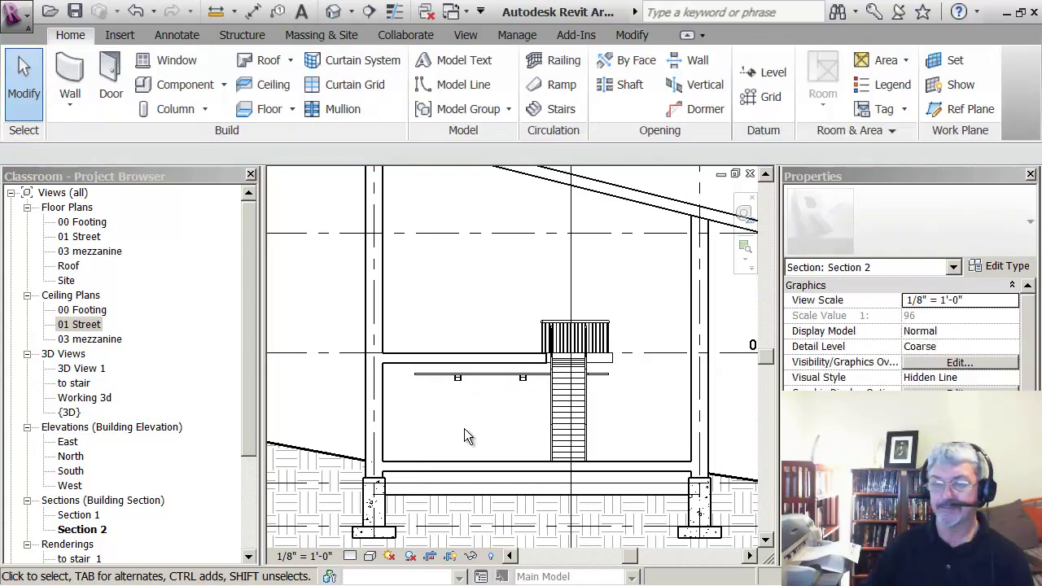
- Open the to stair 3D view and close the Properties palette
double_click(72, 386)
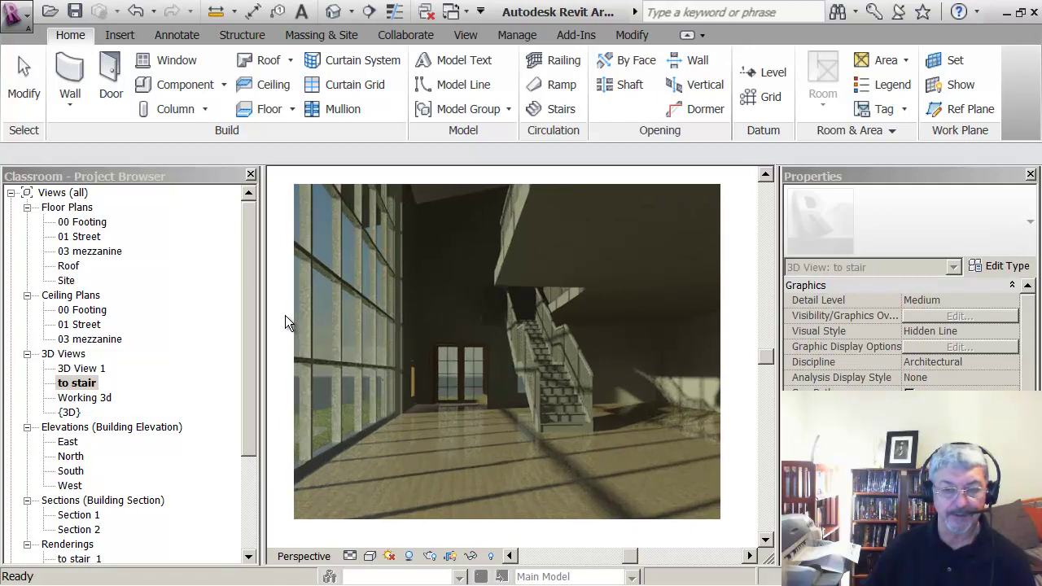
double_click(81, 384)
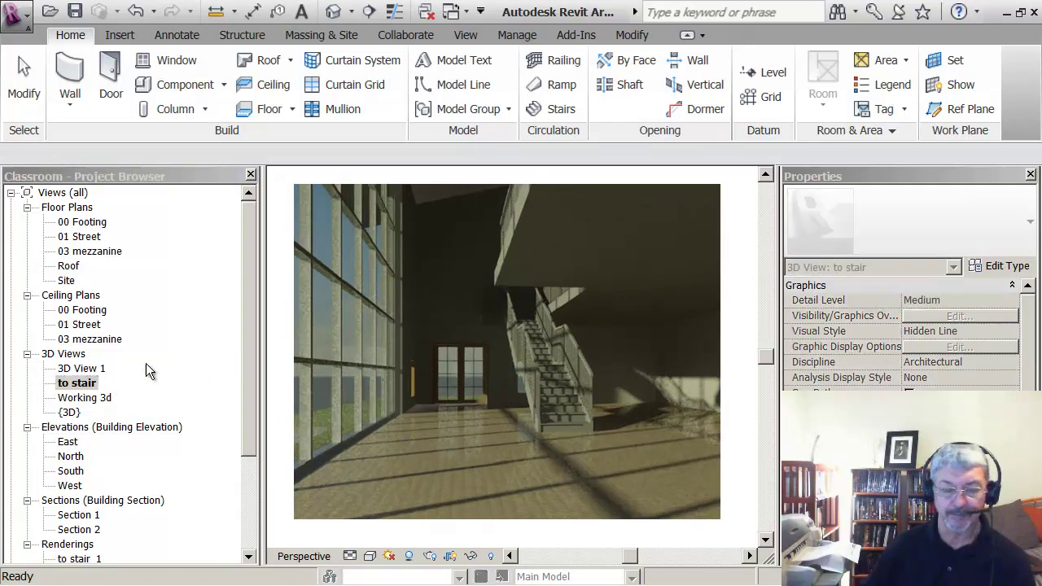
drag(897, 172, 872, 173)
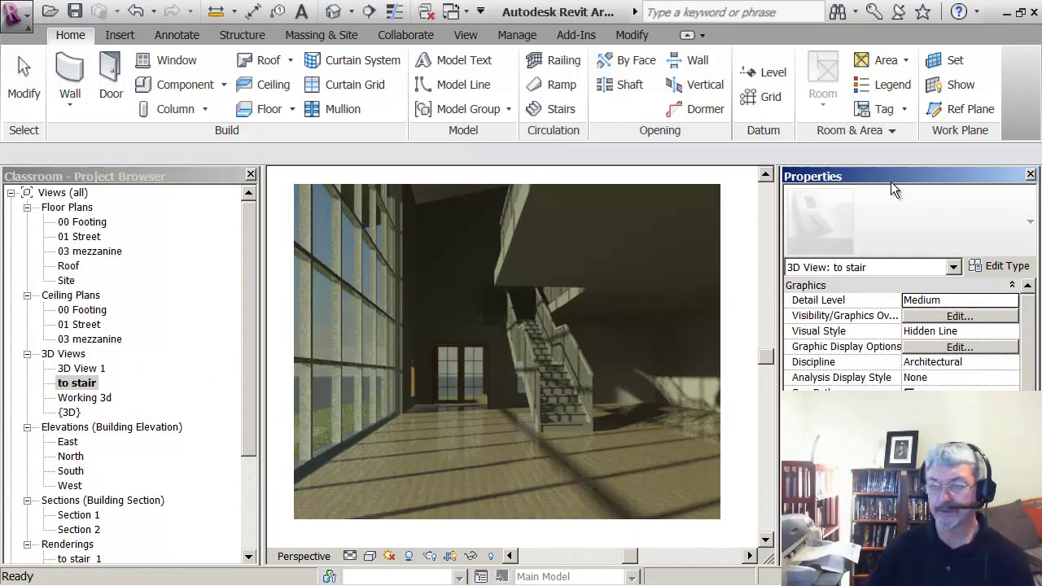
click(1031, 175)
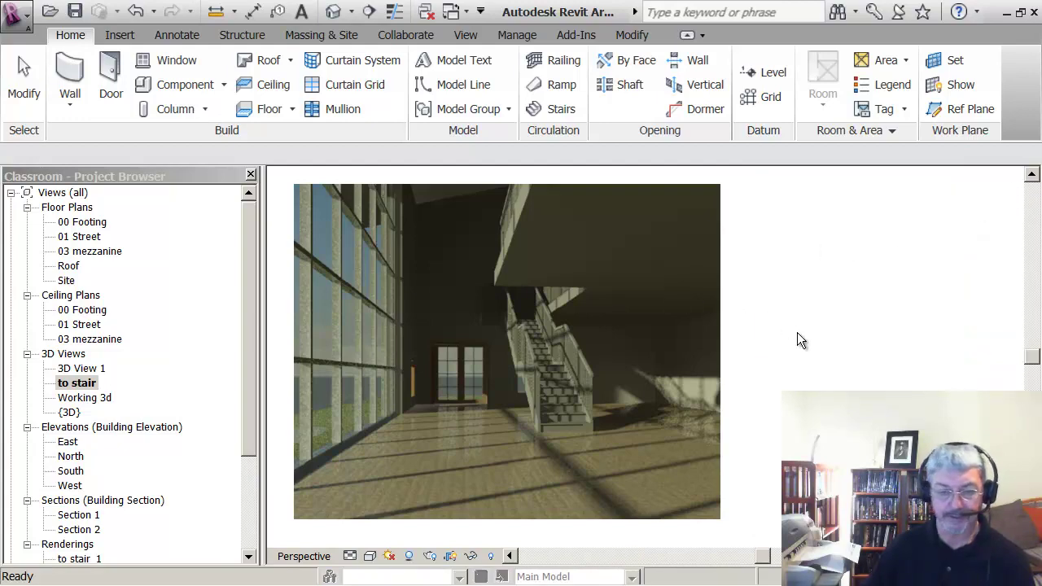
- Open 3D View 1 and return to the to stair view
double_click(87, 371)
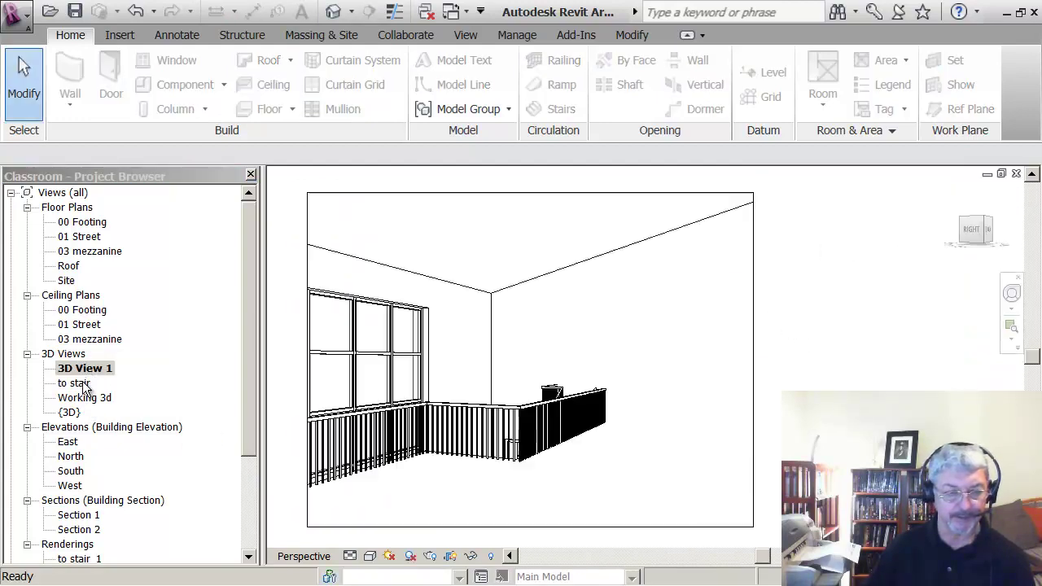
double_click(81, 383)
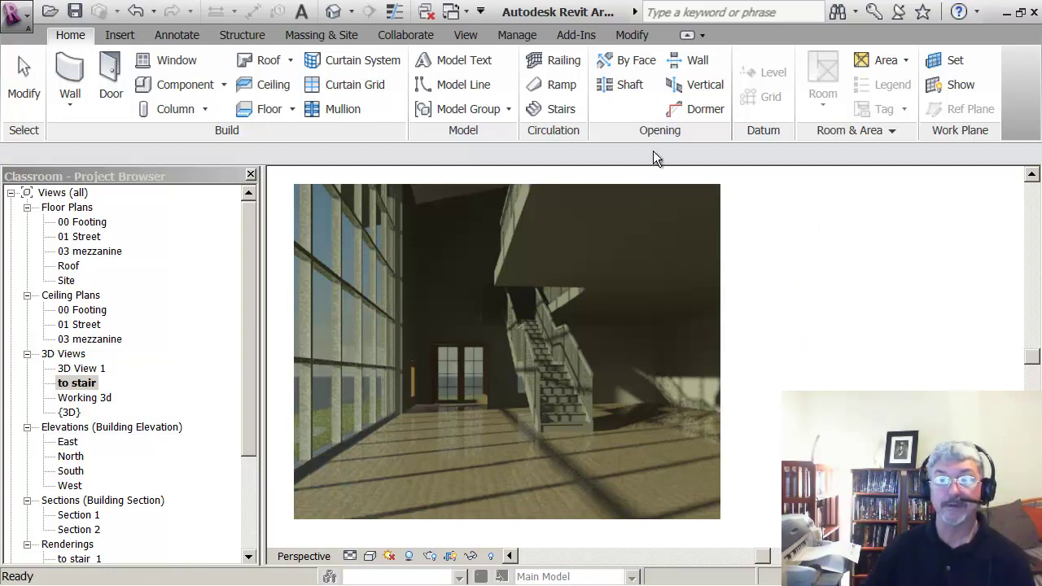
click(634, 38)
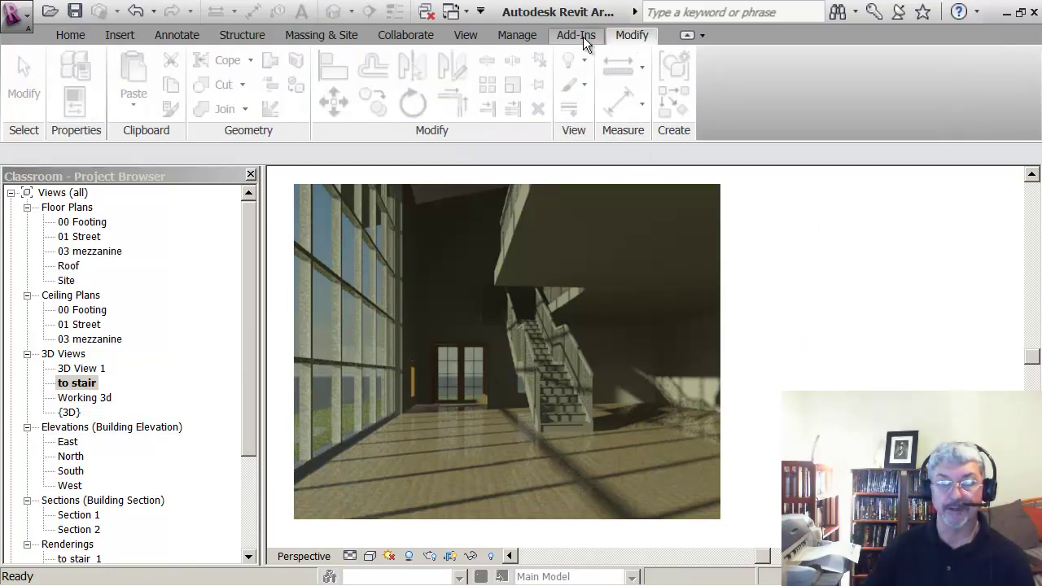
click(583, 37)
click(517, 37)
click(472, 34)
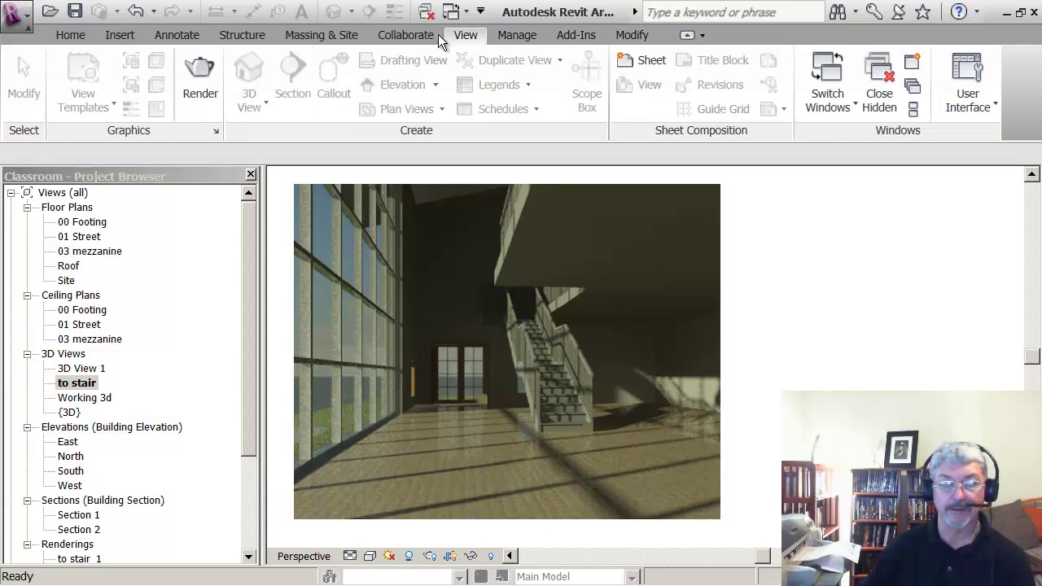
click(398, 37)
click(346, 37)
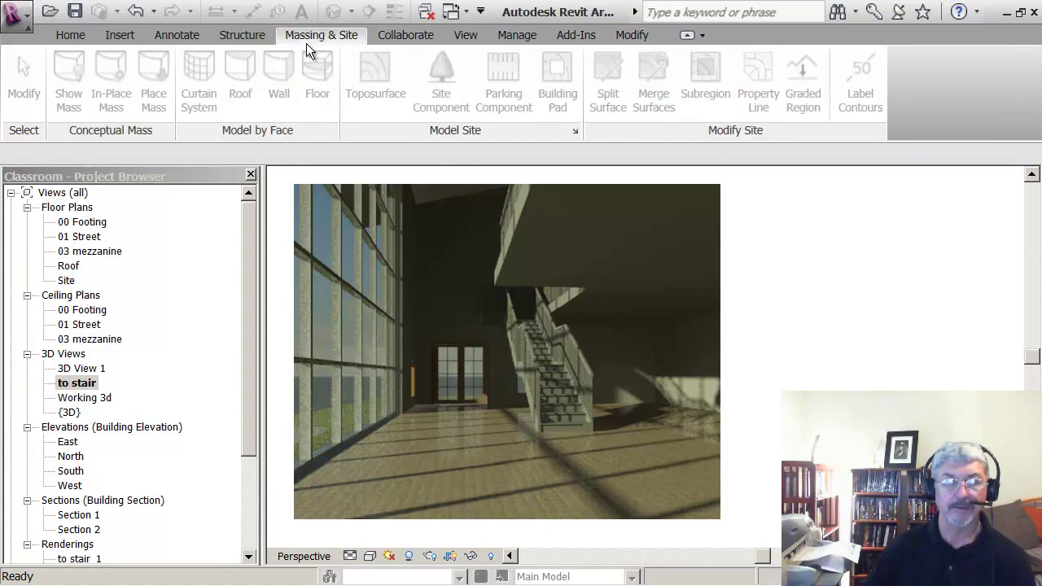
click(249, 34)
click(179, 34)
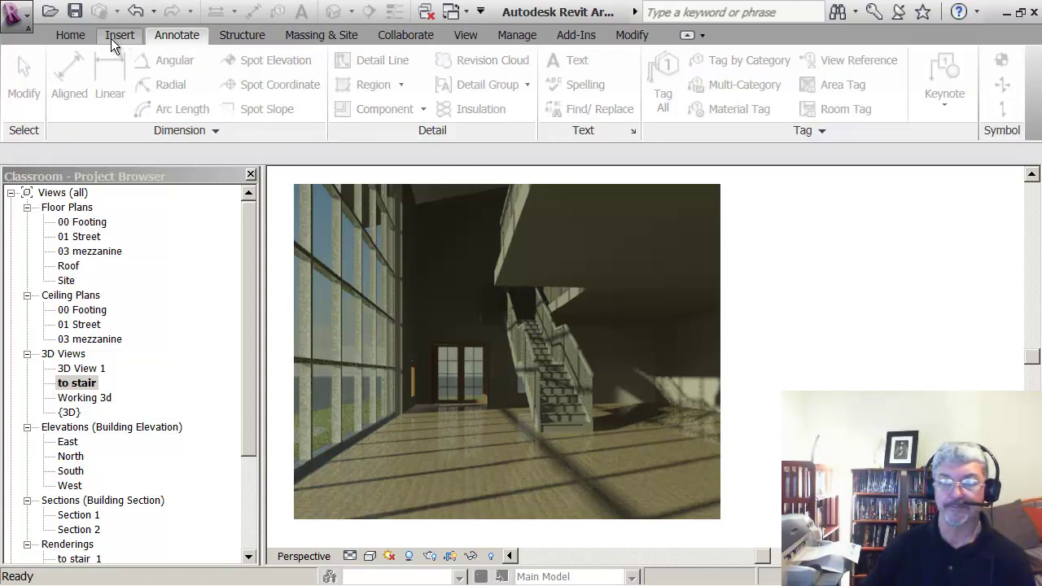
click(114, 37)
click(67, 39)
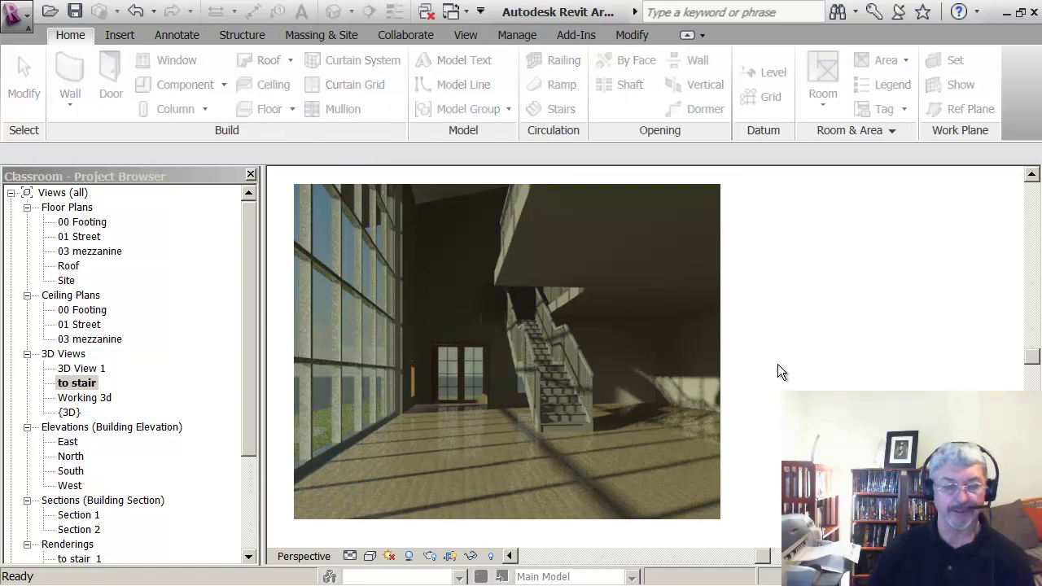
- Visit the 03 mezzanine ceiling plan, return to the to stair 3D view and open its rendering settings
double_click(90, 339)
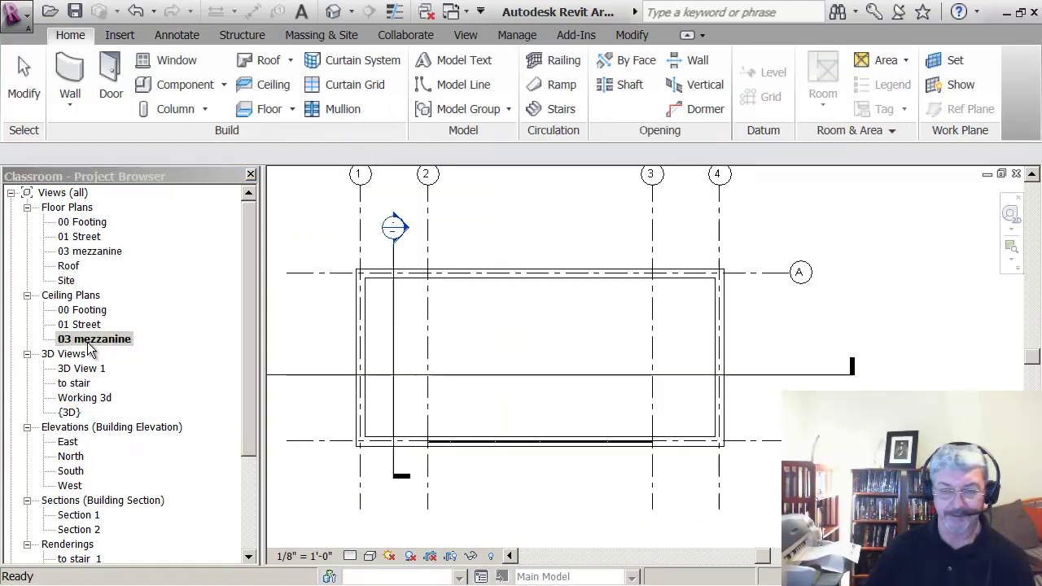
double_click(84, 384)
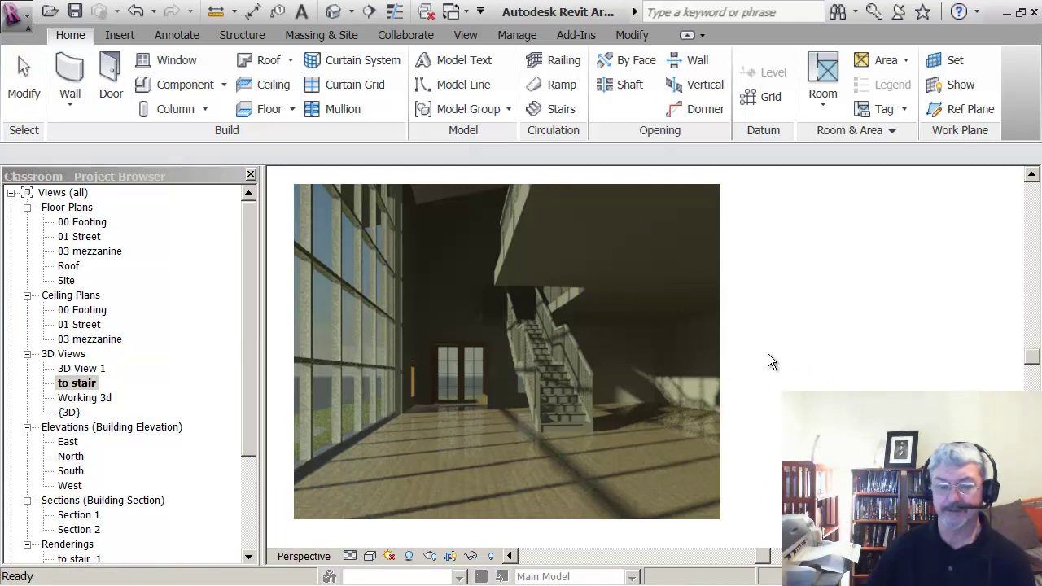
key(r)
key(r)
click(804, 72)
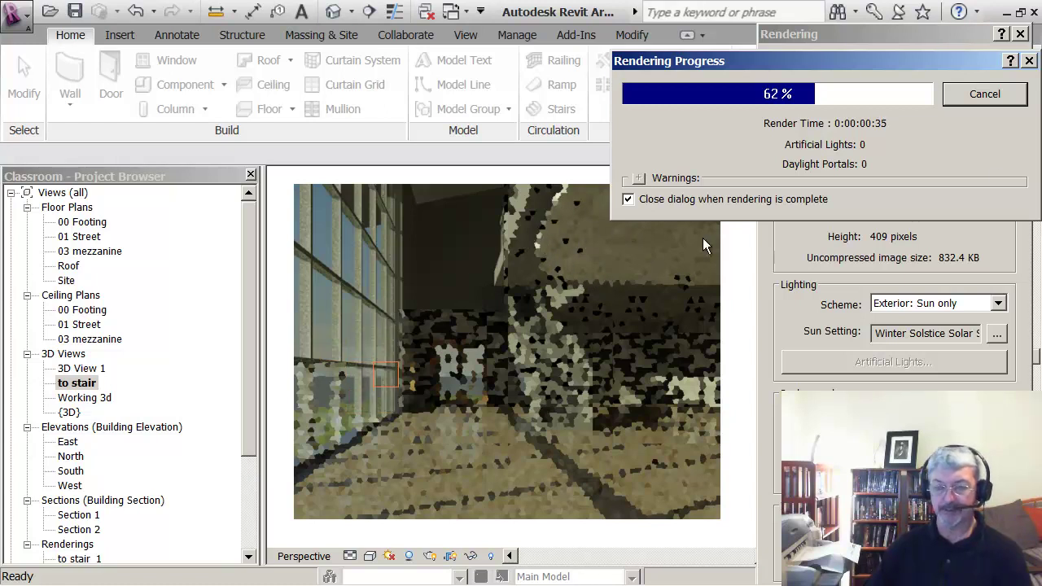
click(981, 92)
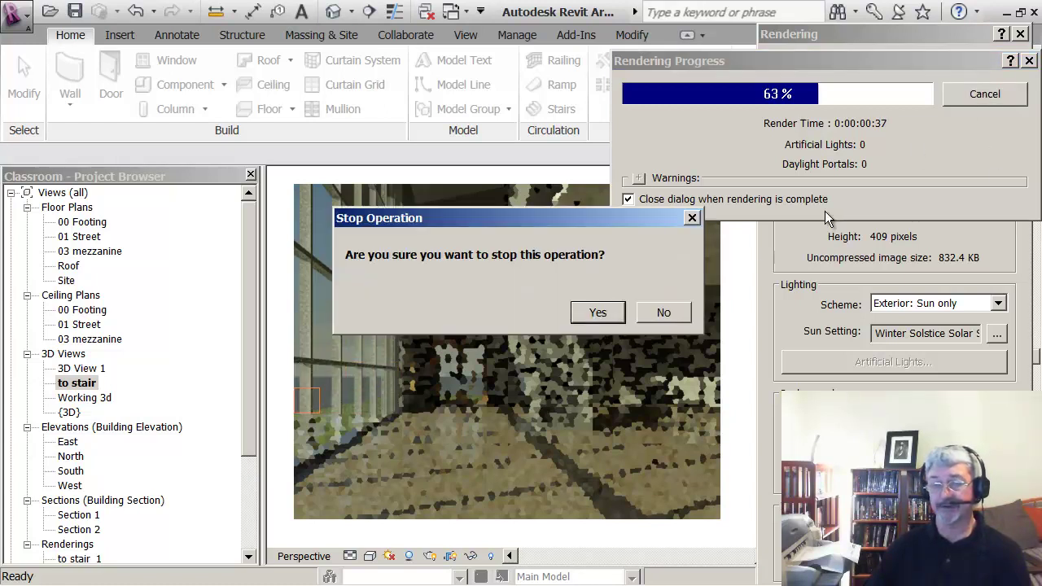
click(598, 313)
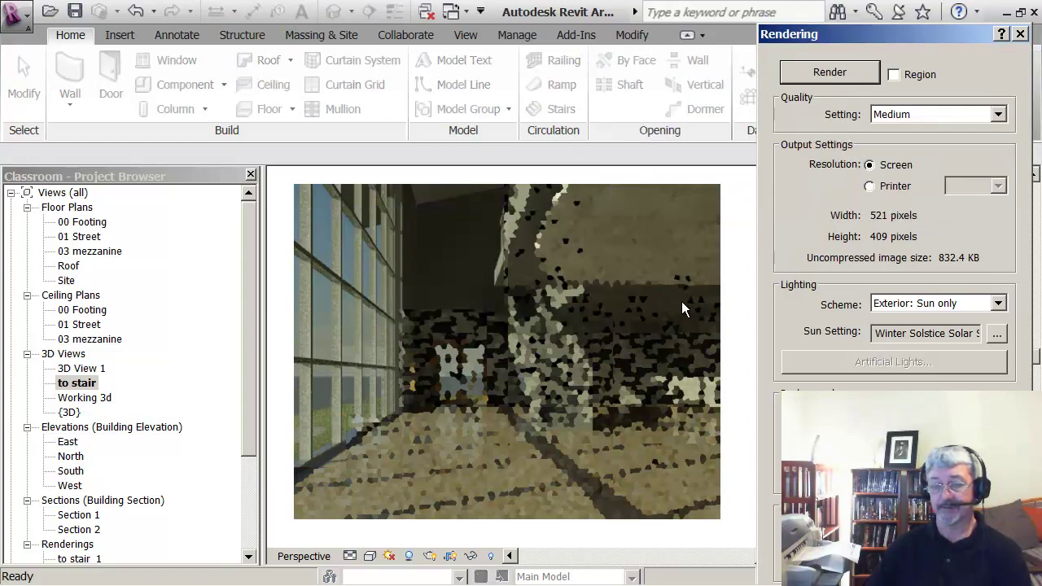
click(1000, 304)
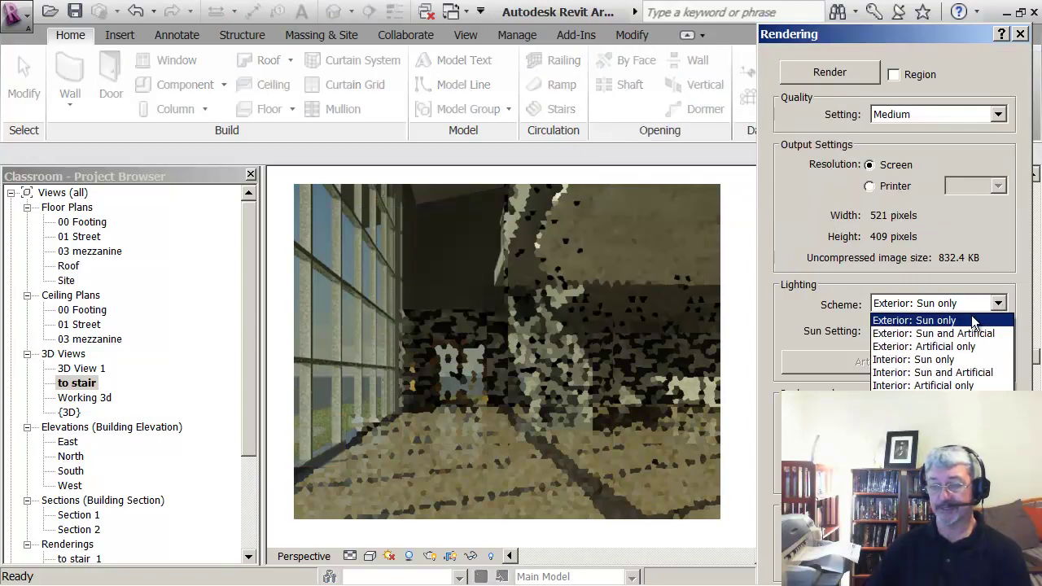
click(938, 334)
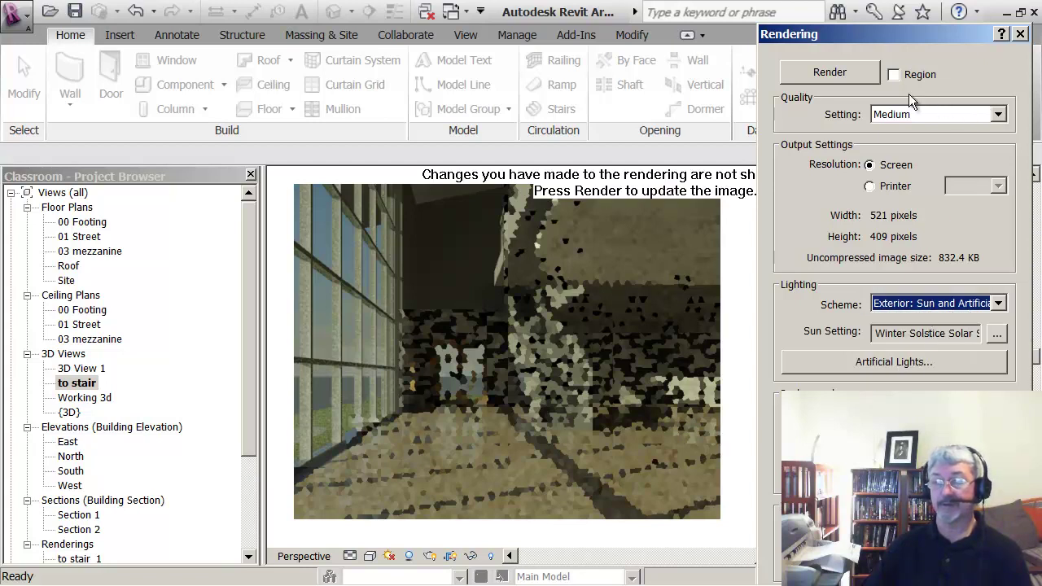
click(840, 72)
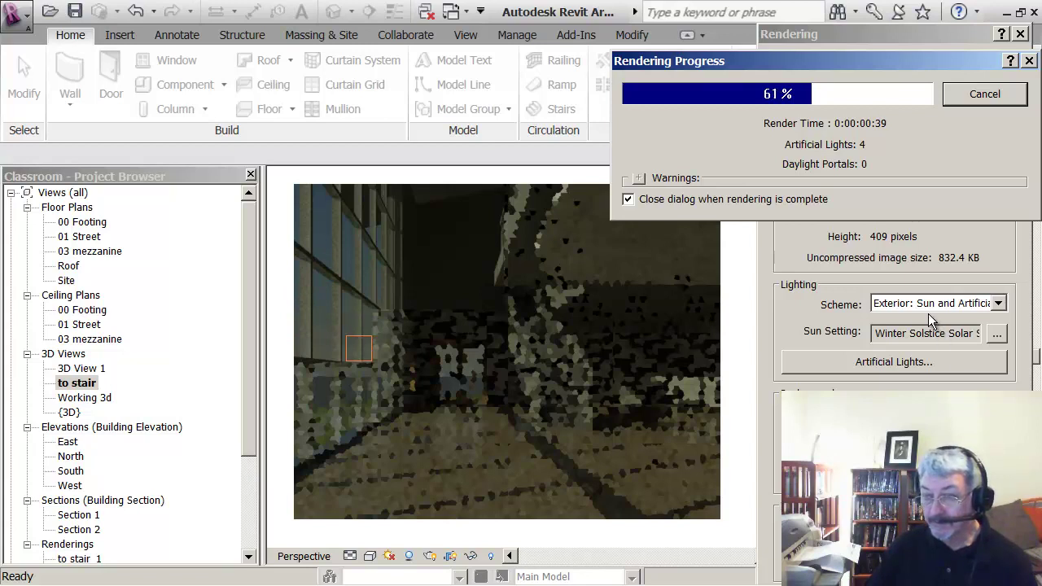
click(969, 98)
click(600, 314)
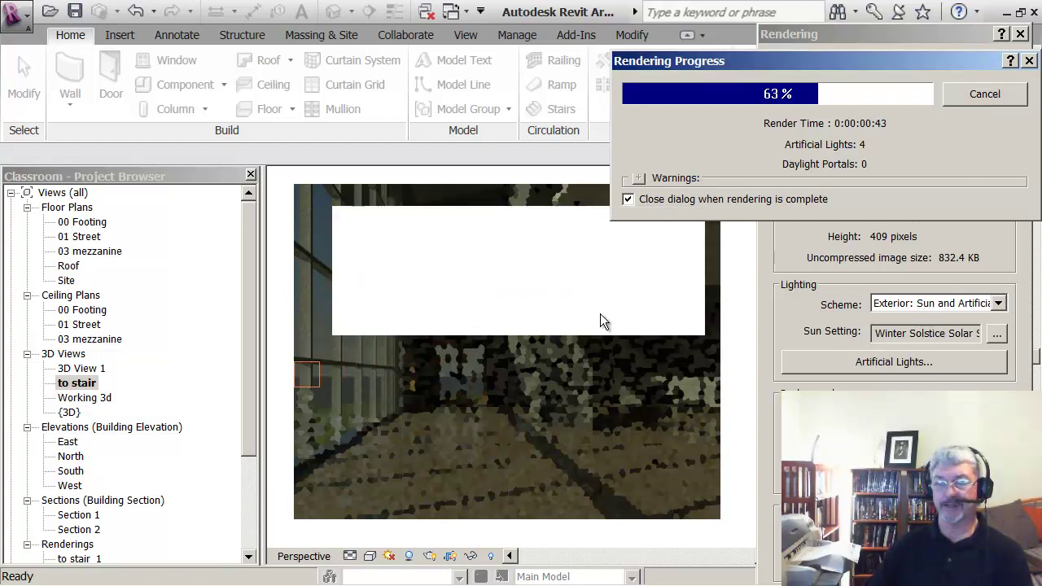
- Set the lighting scheme to Interior: Sun and Artificial and render the stair view at Medium quality
click(999, 305)
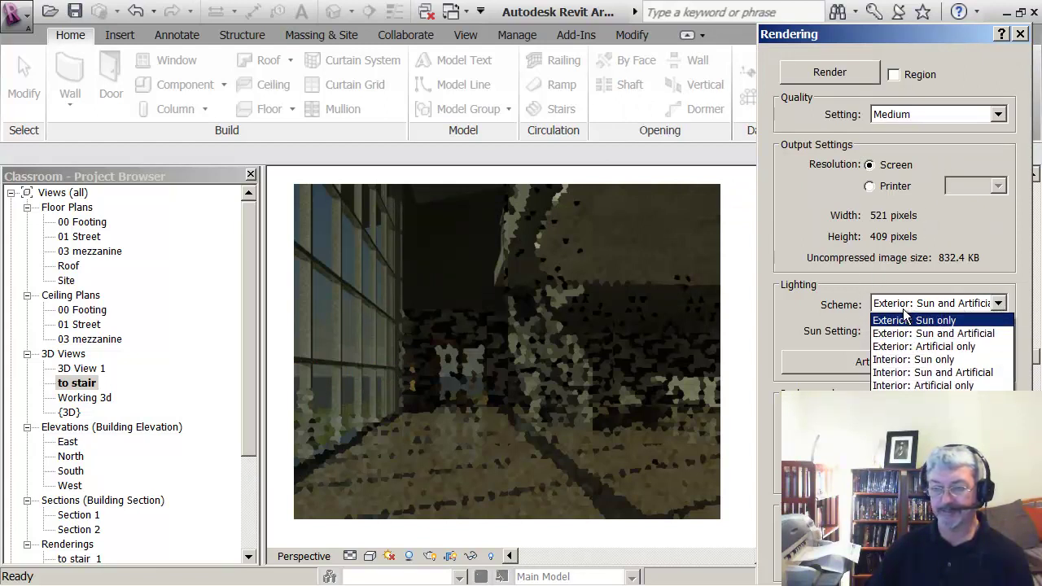
click(904, 373)
click(841, 77)
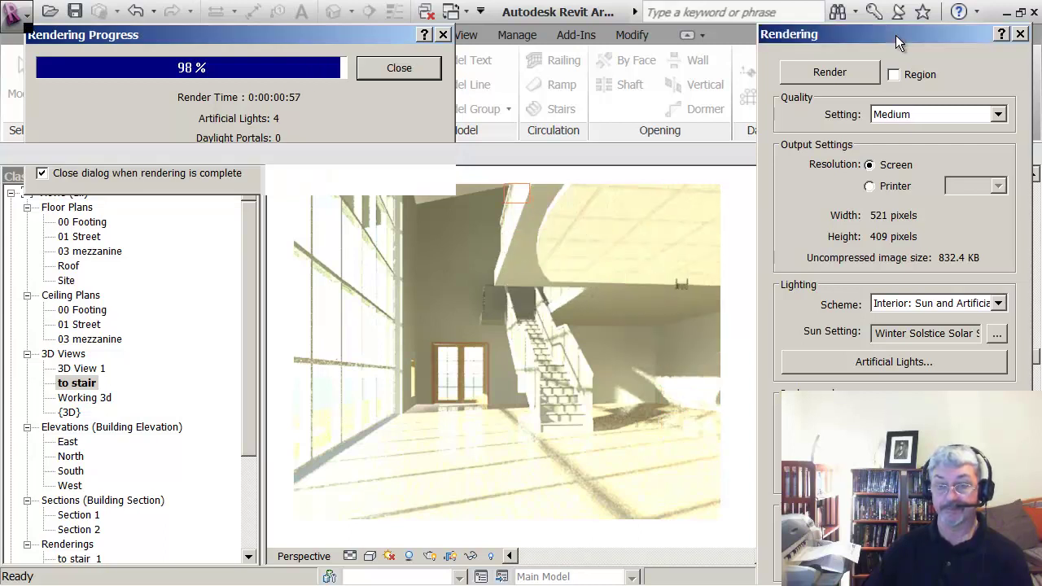
- Darken the rendered stair image by setting its exposure value to 13.05
mouse_move(896, 35)
mouse_down()
mouse_move(898, 7)
mouse_move(900, 19)
mouse_up()
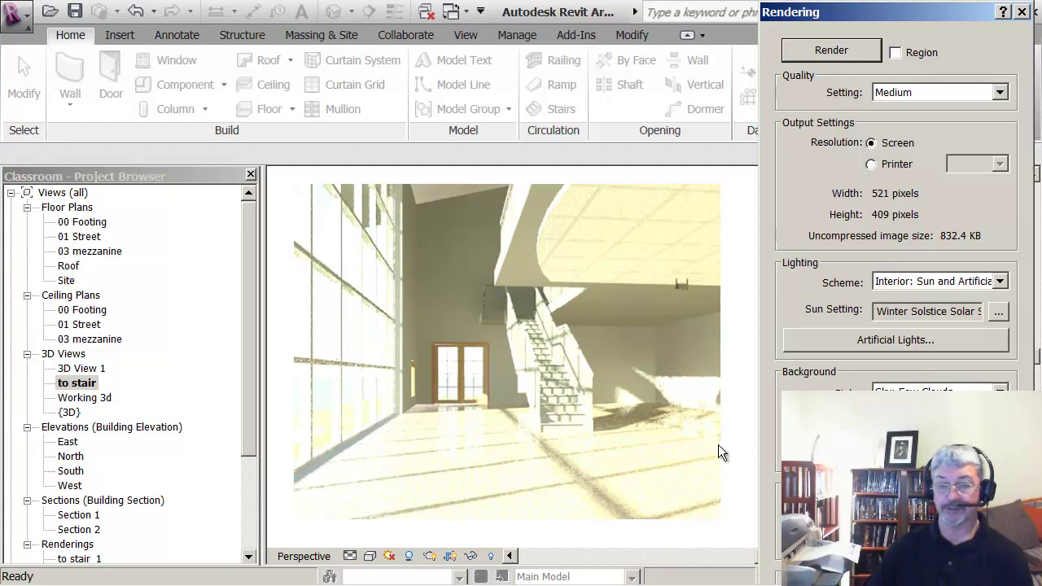
drag(911, 22, 913, 8)
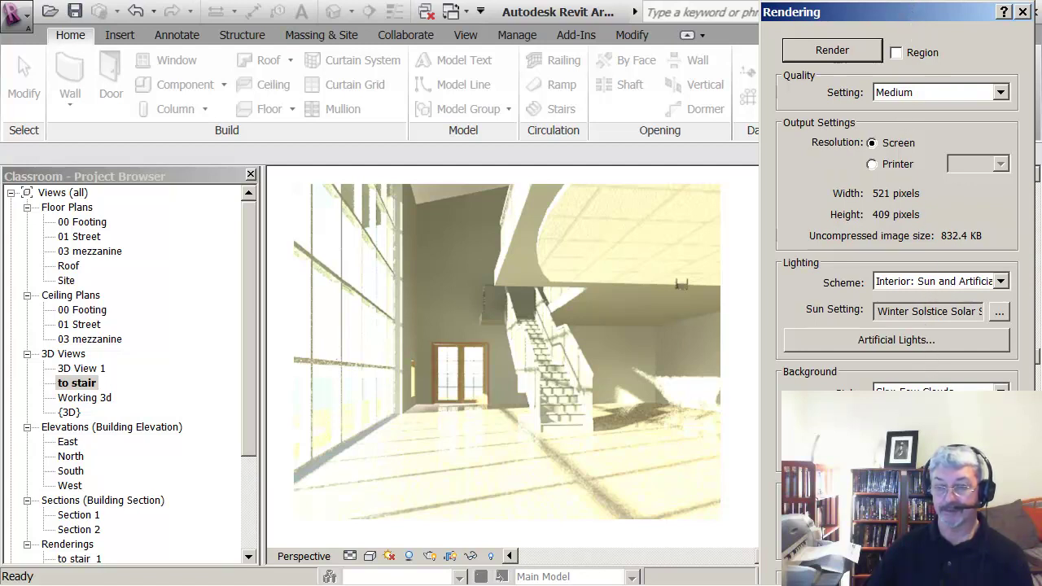
click(895, 440)
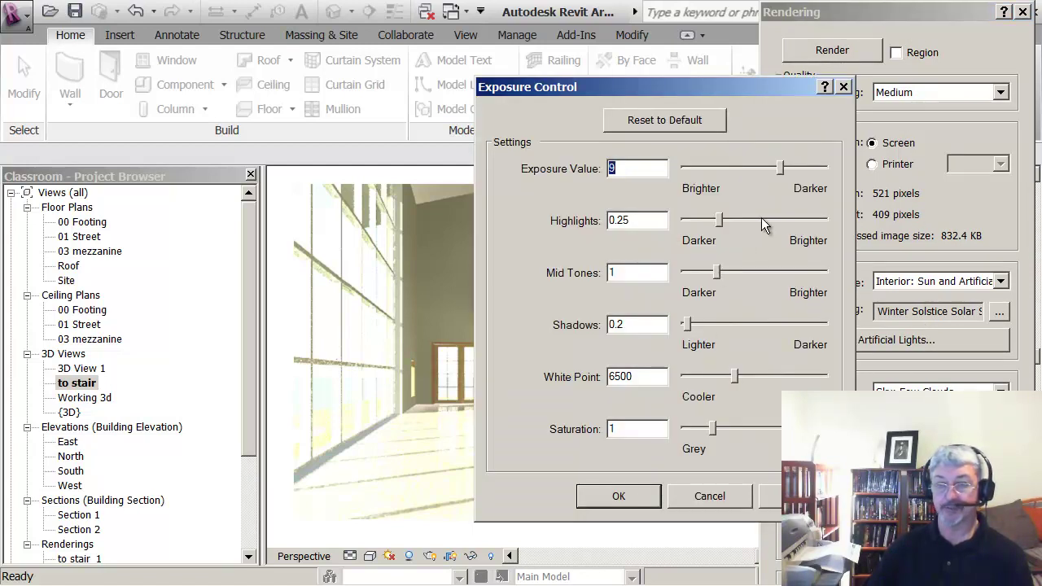
drag(780, 170, 798, 171)
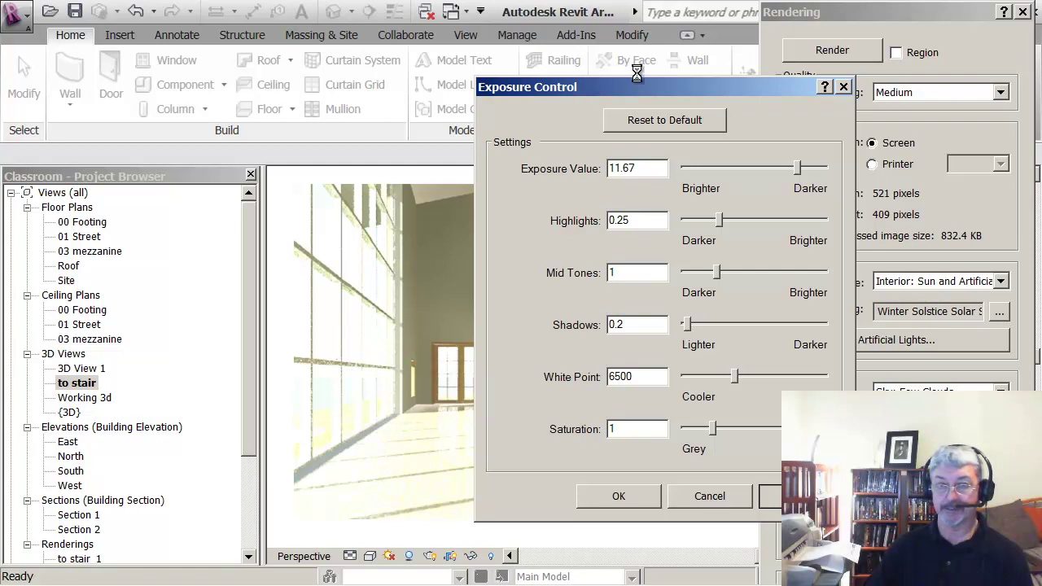
drag(604, 87, 244, 50)
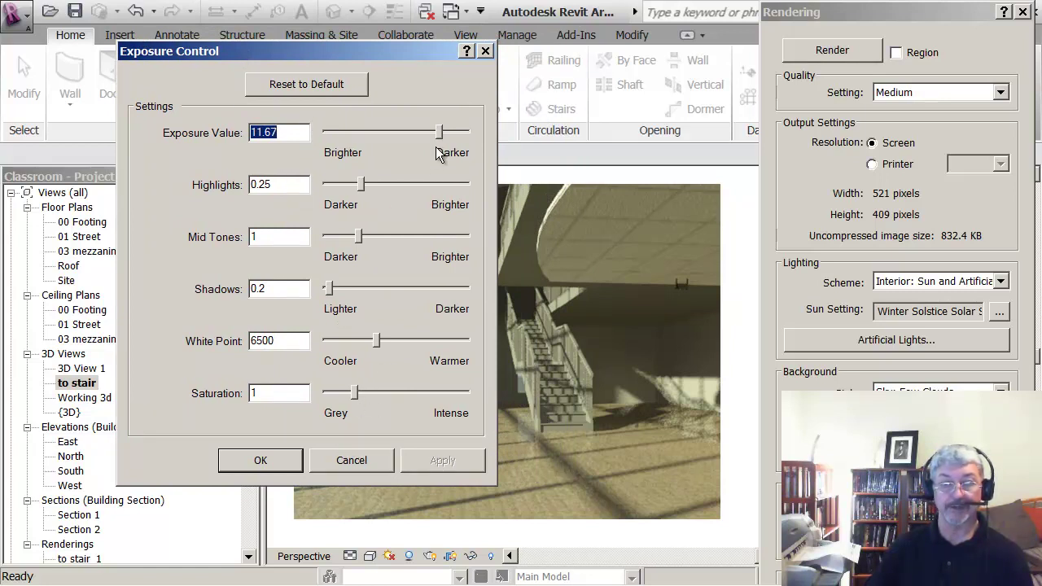
drag(440, 134, 453, 137)
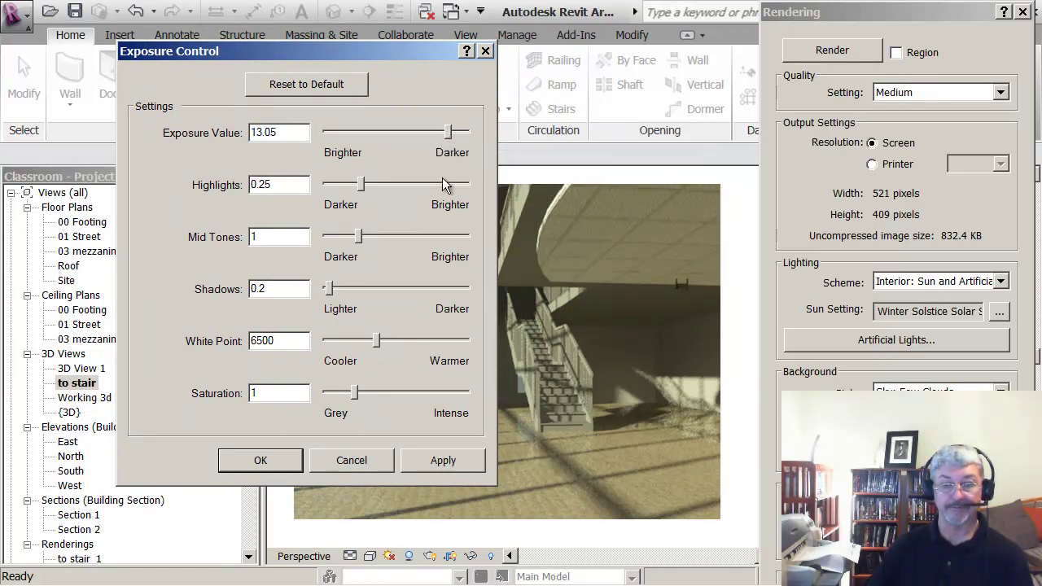
click(450, 461)
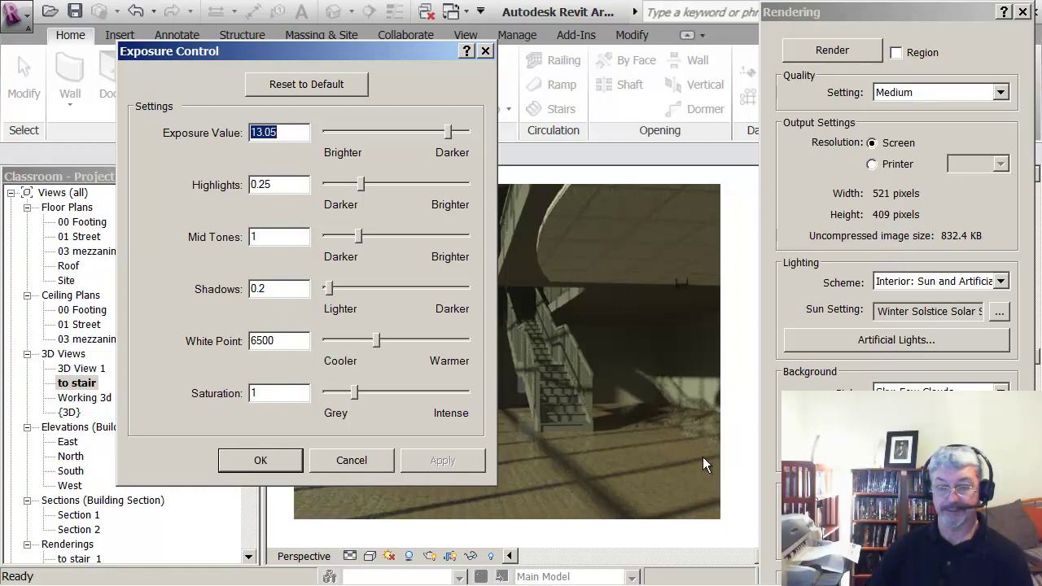
click(487, 50)
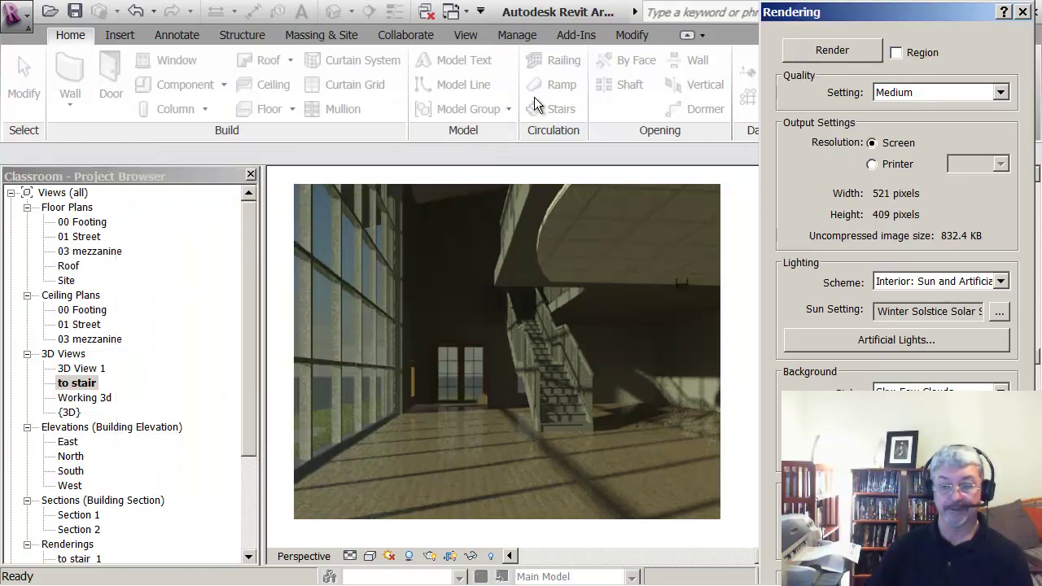
- Change the lighting scheme to Interior: Artificial only and render the stair view again
click(1000, 281)
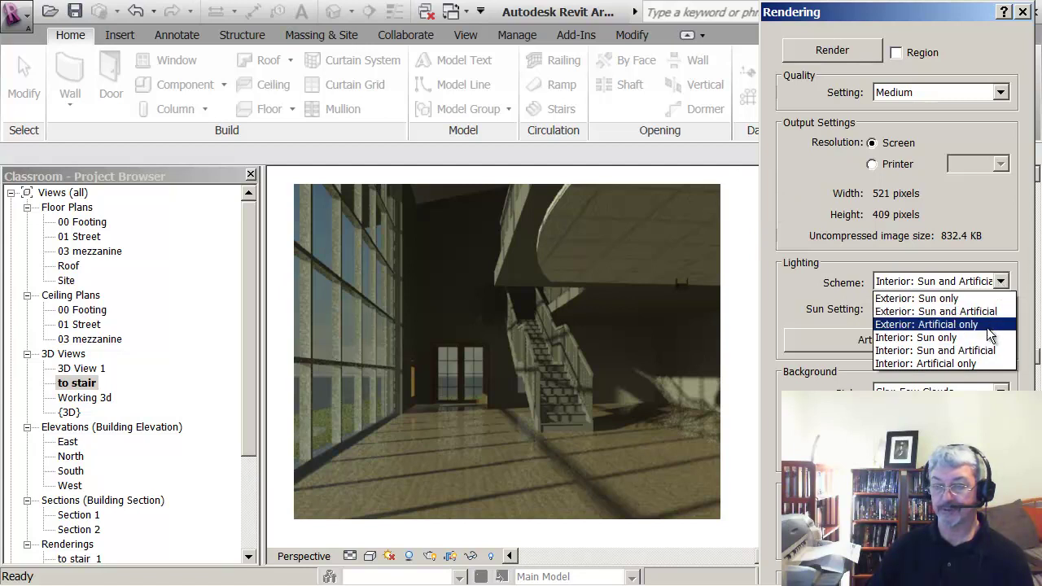
click(952, 362)
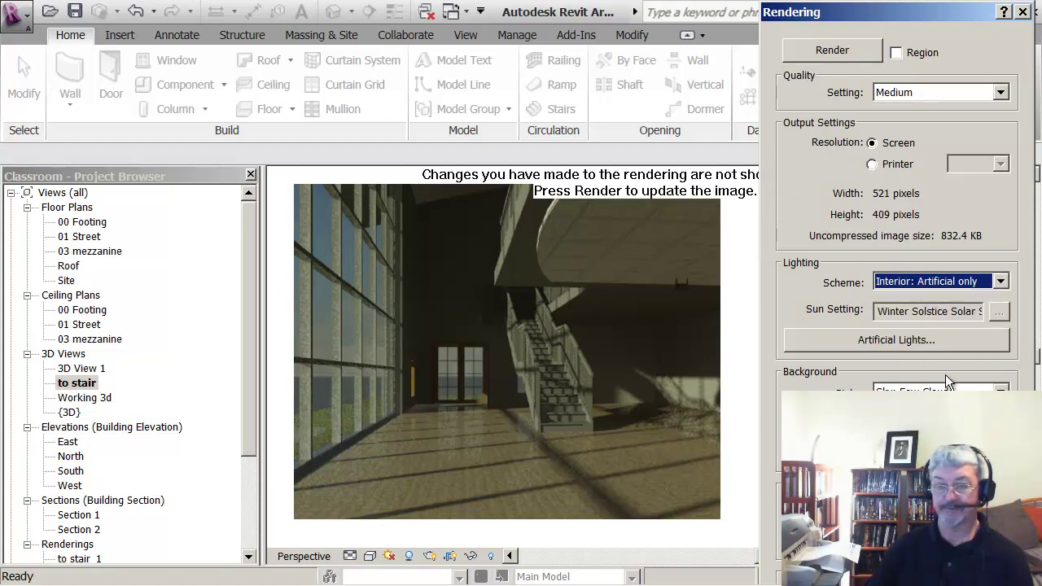
click(849, 52)
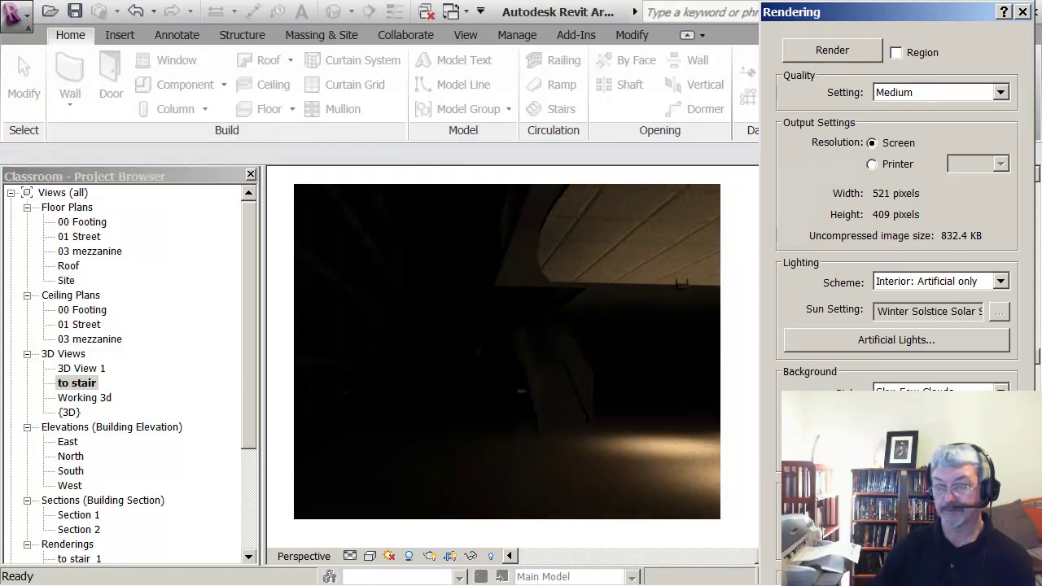
- Switch the stair view from the rendered image back to the model and close the rendering settings
drag(892, 20, 889, 8)
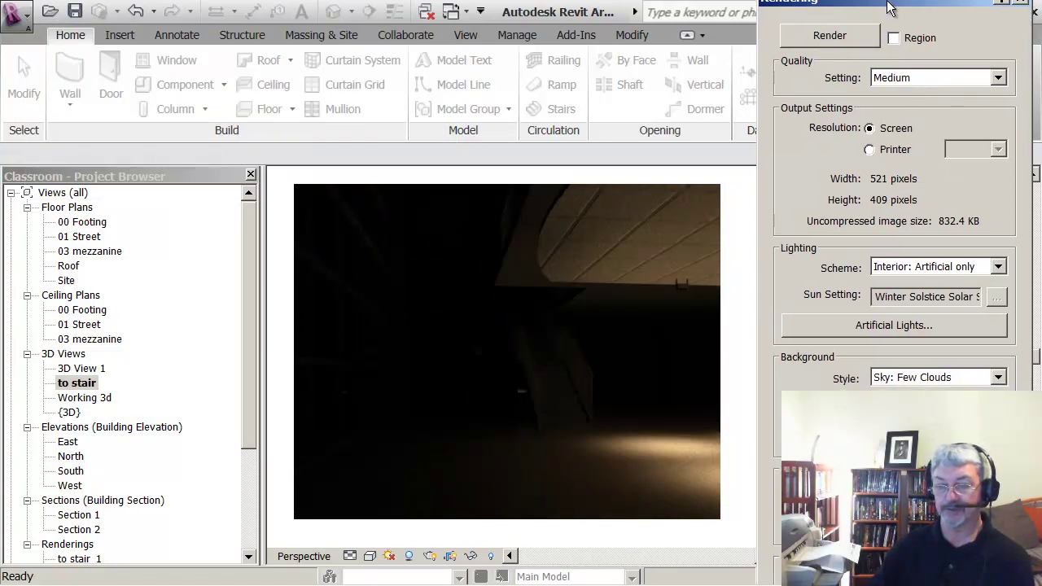
drag(889, 8, 889, 23)
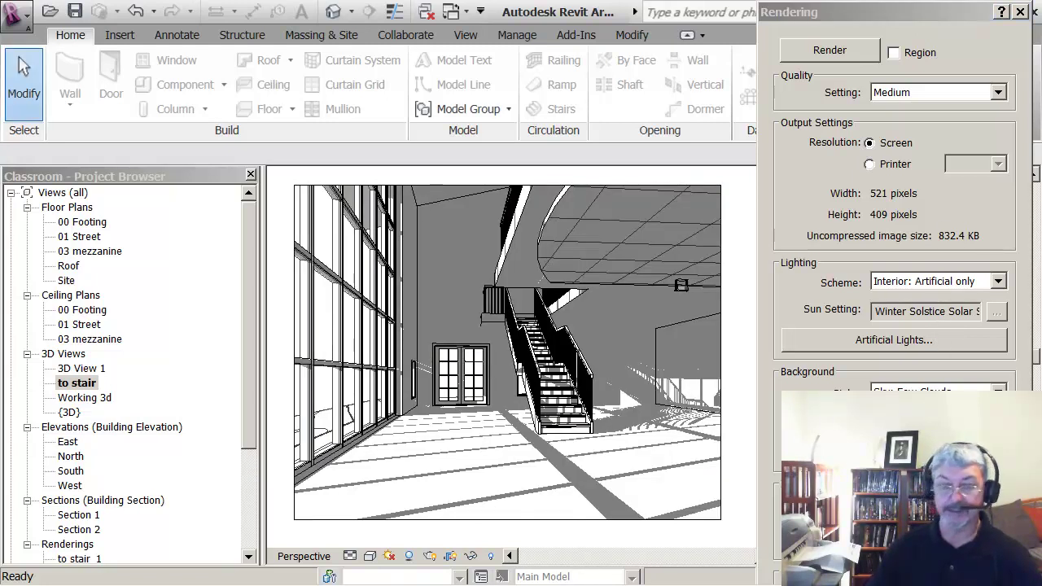
click(1020, 11)
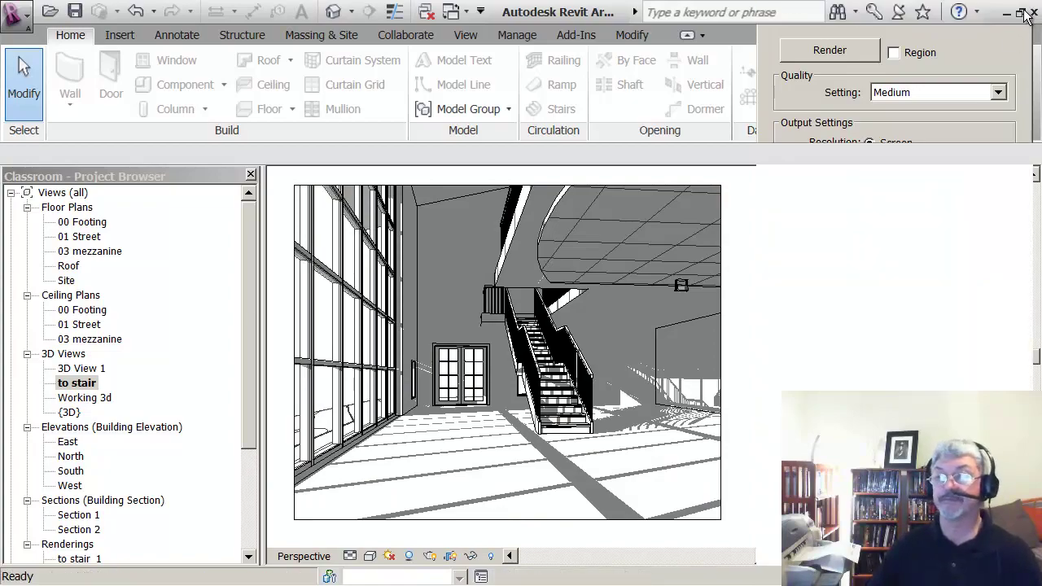